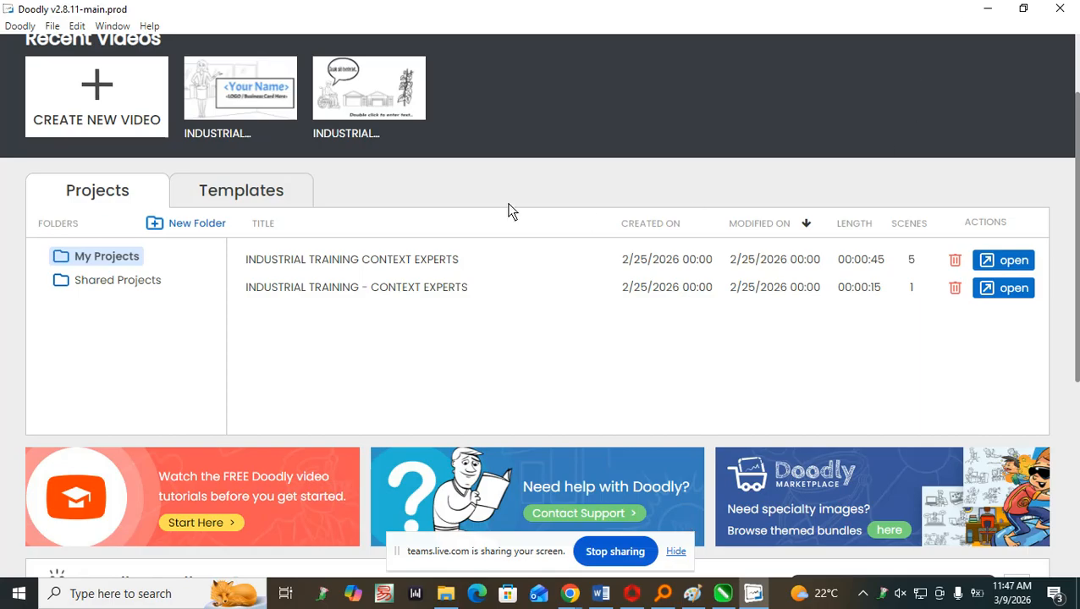
Hide the screen-sharing notice and bring the Doodly window back to the front.
{"action": "left_click", "coordinate": [677, 552]}
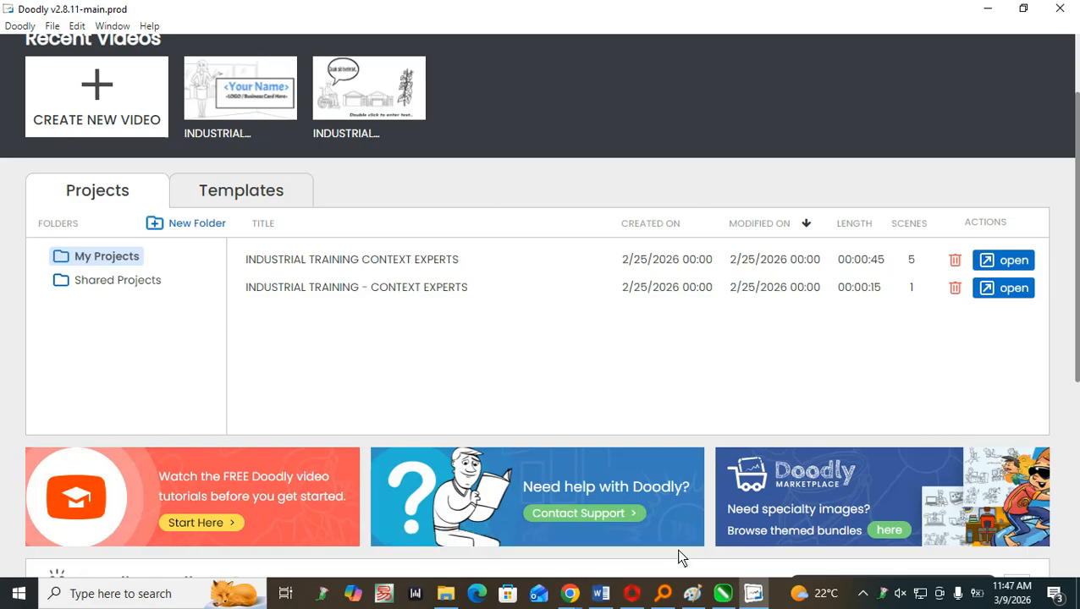
{"action": "left_click", "coordinate": [757, 596]}
{"action": "left_click", "coordinate": [755, 595]}
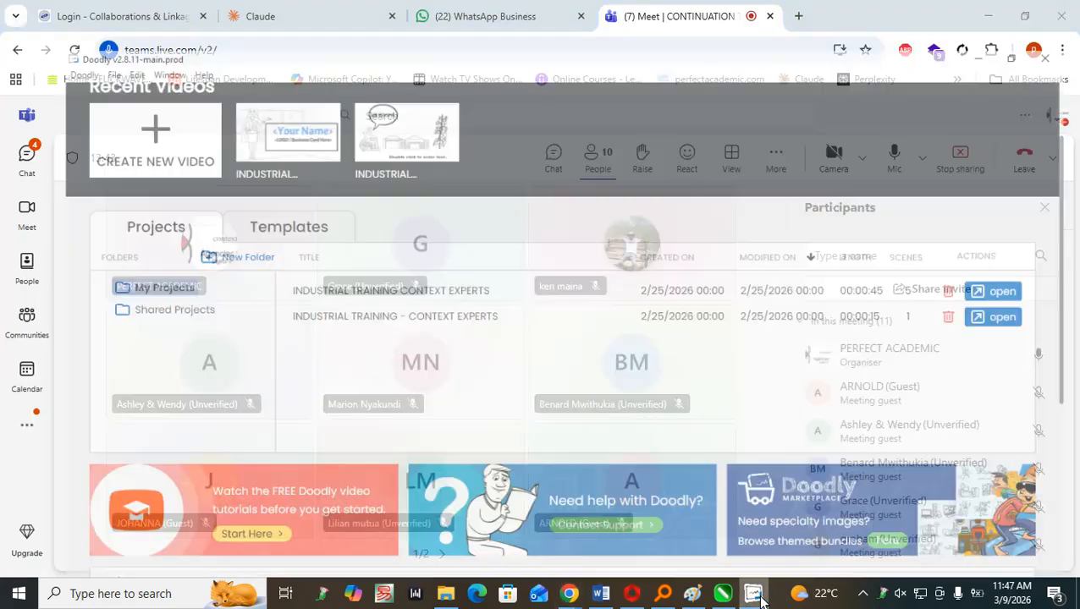
Look over the Doodly home page, including the recent videos, the project list and the Doodler Toolbox.
{"action": "scroll", "coordinate": [593, 387], "scroll_direction": "down", "scroll_amount": 3}
{"action": "scroll", "coordinate": [593, 387], "scroll_direction": "down", "scroll_amount": 1}
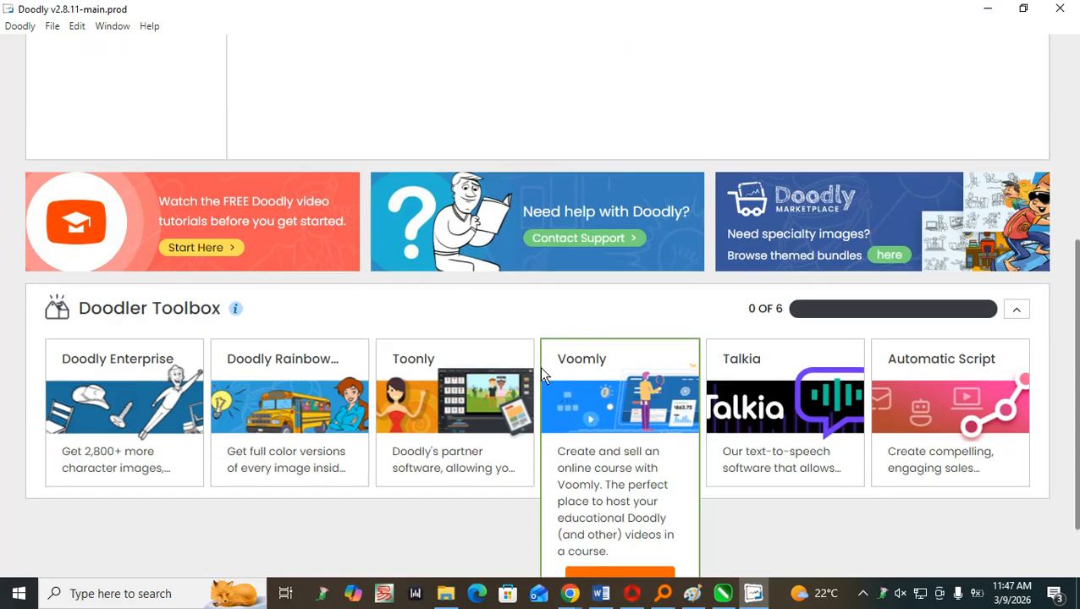
{"action": "scroll", "coordinate": [556, 367], "scroll_direction": "up", "scroll_amount": 4}
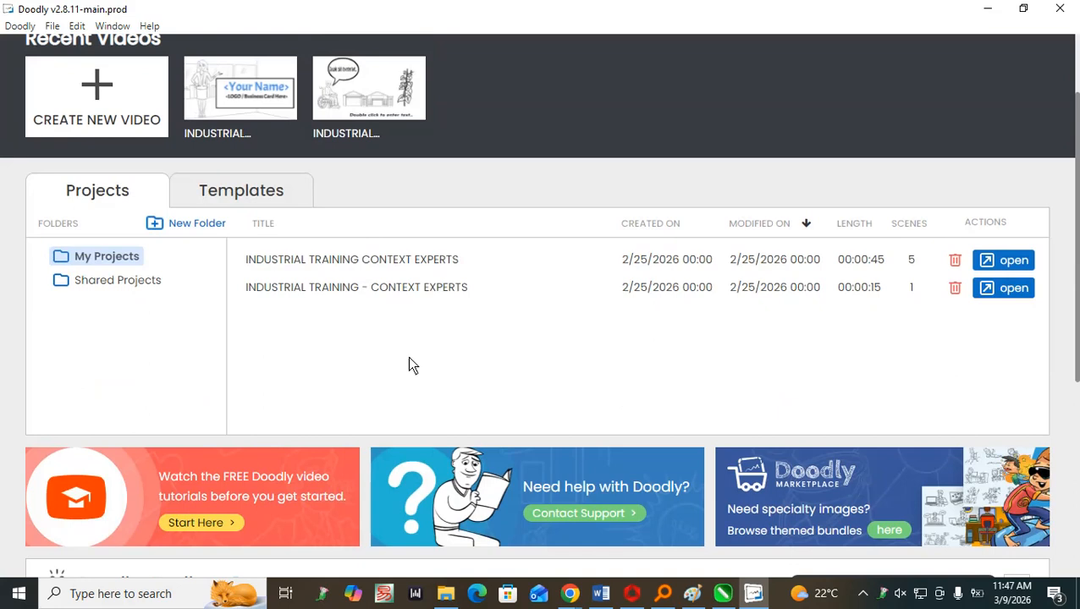
{"action": "scroll", "coordinate": [390, 359], "scroll_direction": "up", "scroll_amount": 1}
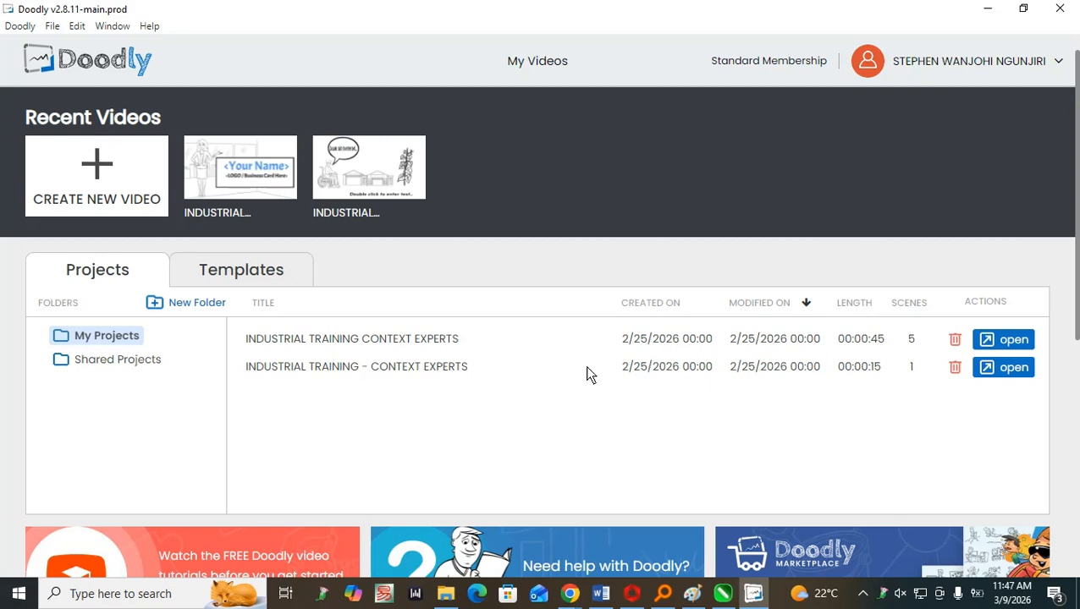
{"action": "scroll", "coordinate": [535, 412], "scroll_direction": "down", "scroll_amount": 5}
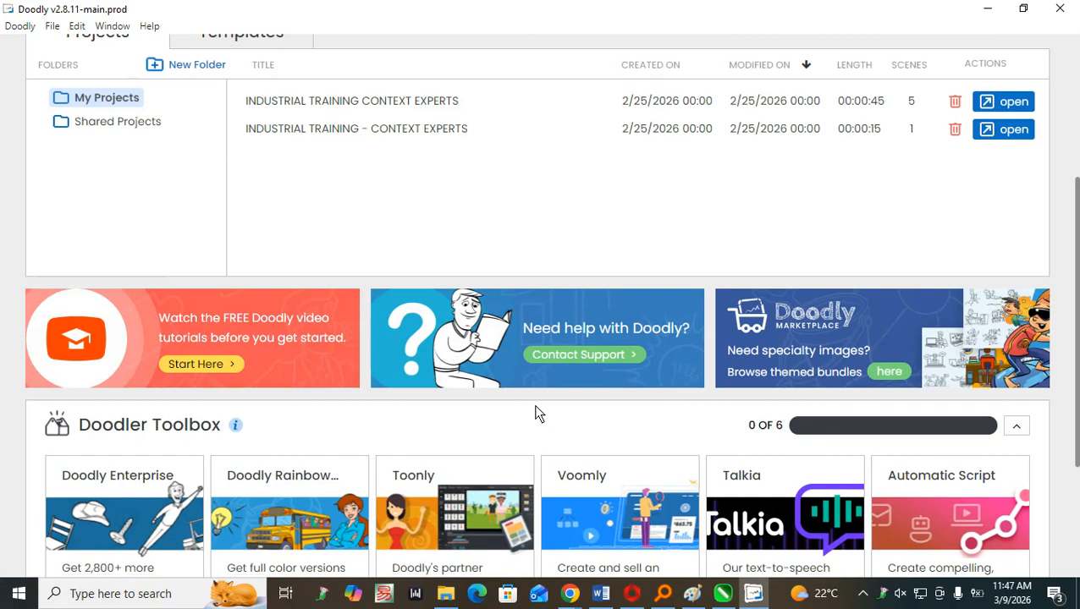
{"action": "scroll", "coordinate": [533, 405], "scroll_direction": "up", "scroll_amount": 5}
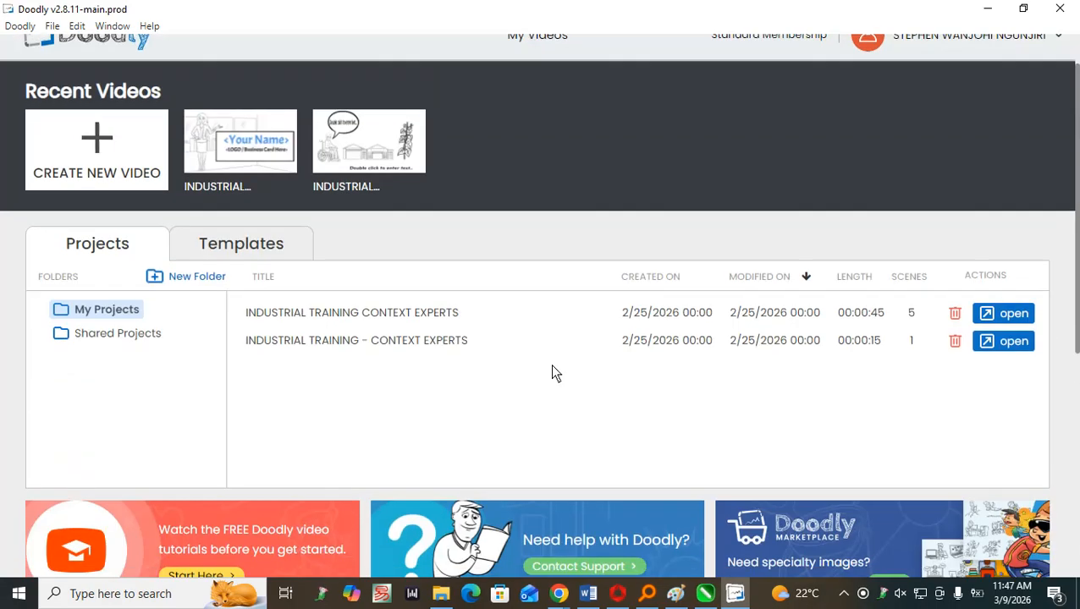
{"action": "scroll", "coordinate": [551, 373], "scroll_direction": "up", "scroll_amount": 1}
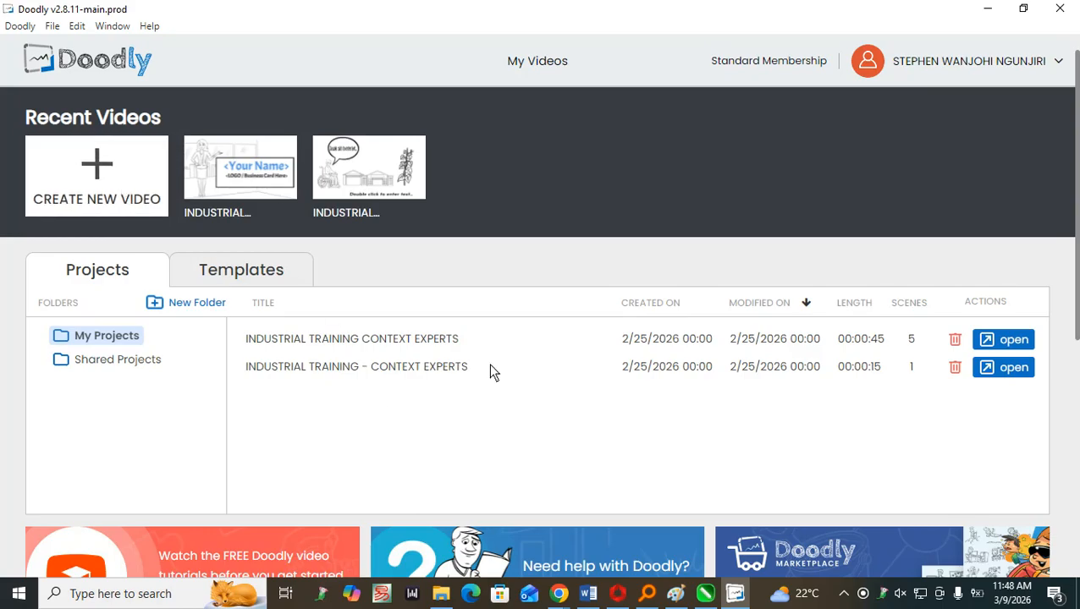
Create a new Whiteboard video at 480p (854x480), titled DIR followed by the director's name.
{"action": "left_click", "coordinate": [441, 339]}
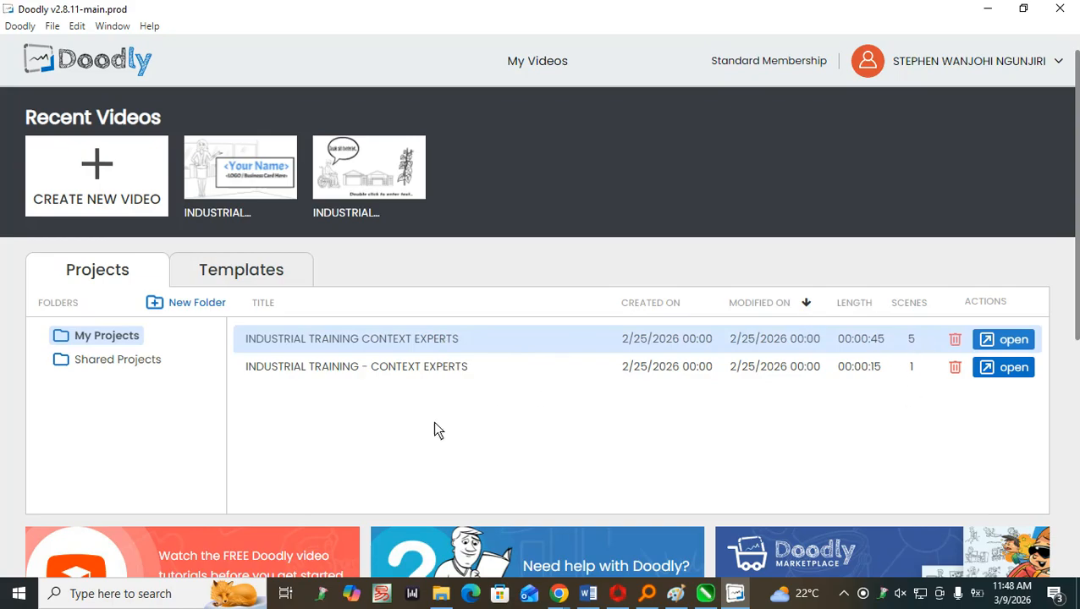
{"action": "left_click", "coordinate": [110, 182]}
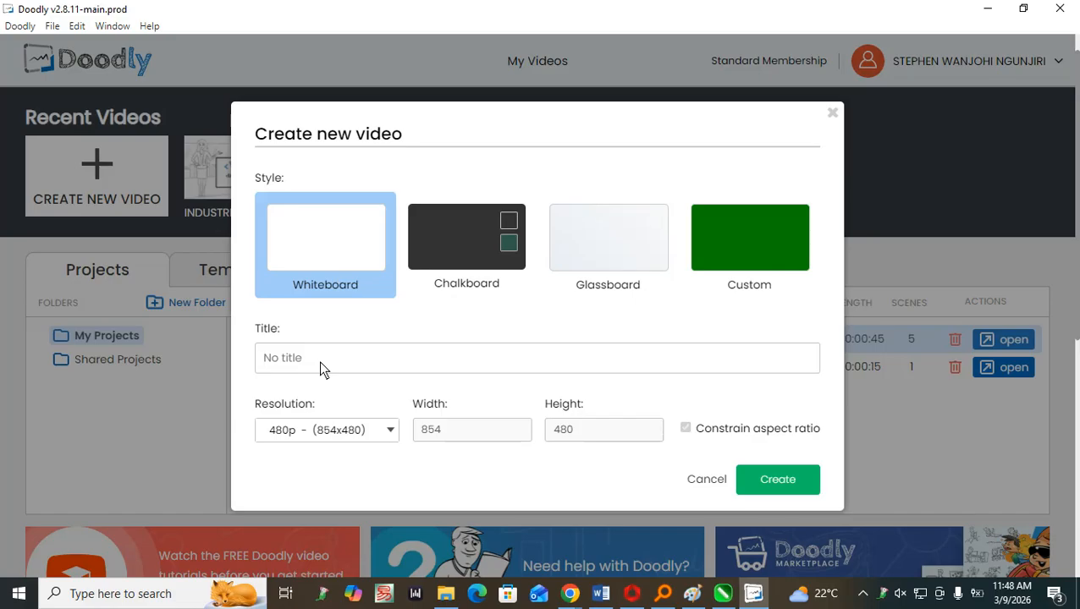
{"action": "type", "text": "DIR"}
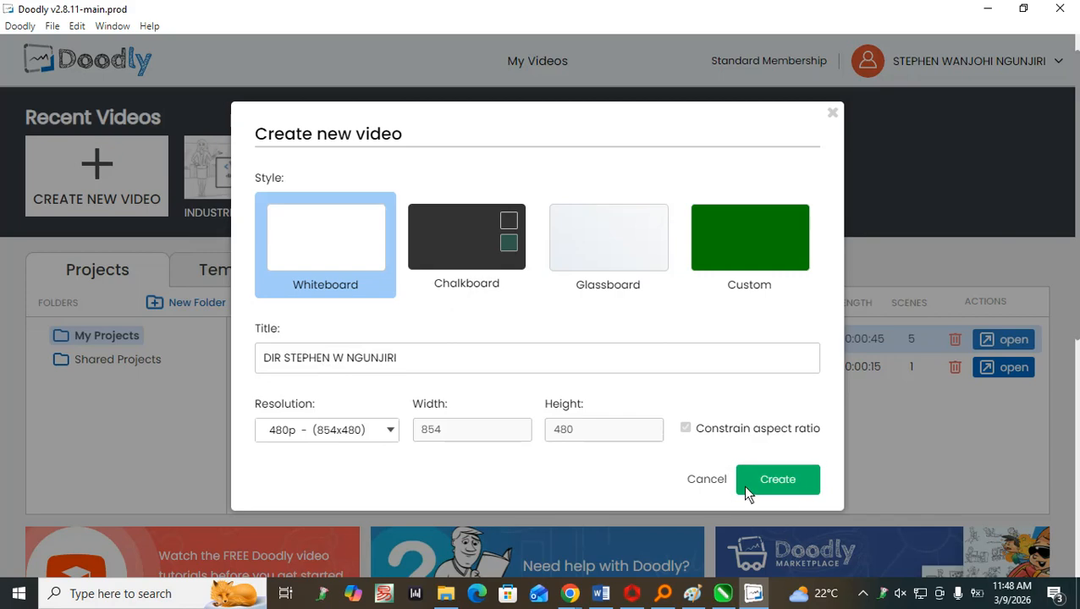
{"action": "left_click", "coordinate": [787, 492]}
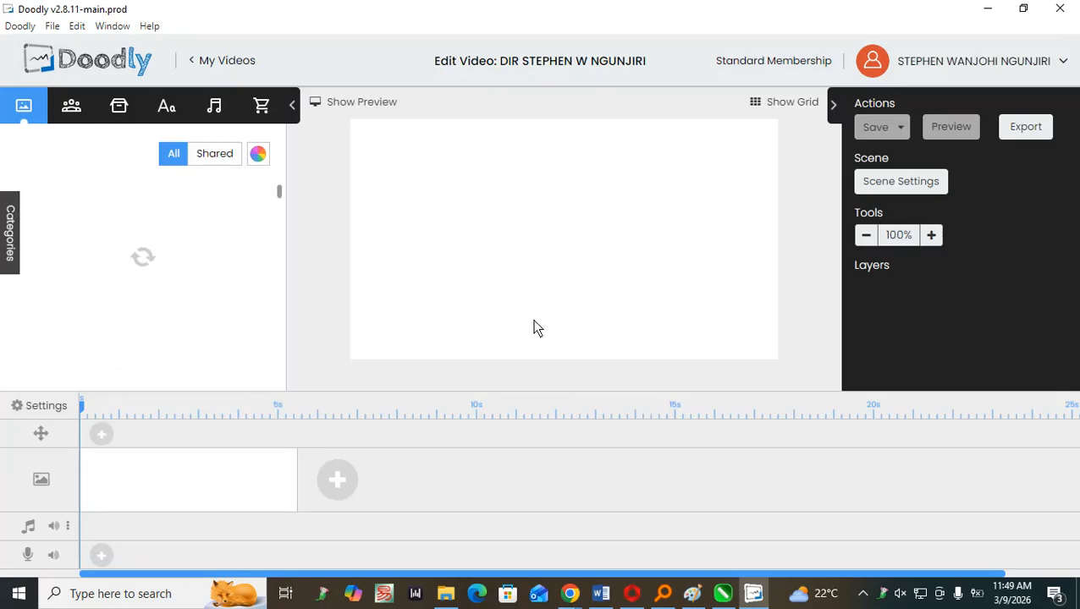
{"action": "left_click", "coordinate": [570, 595]}
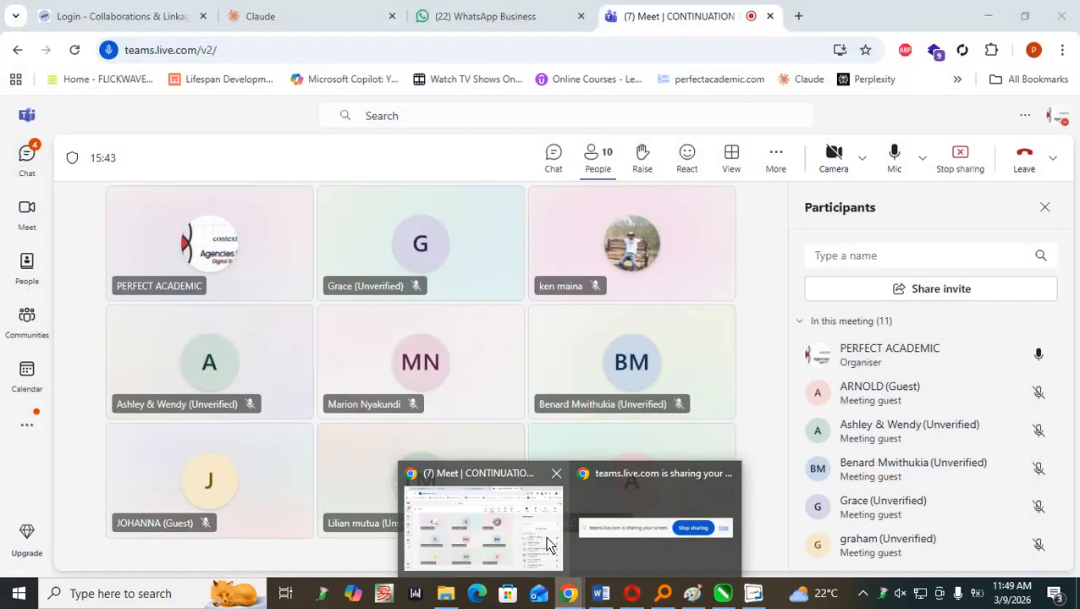
{"action": "left_click", "coordinate": [547, 545]}
{"action": "left_click", "coordinate": [993, 14]}
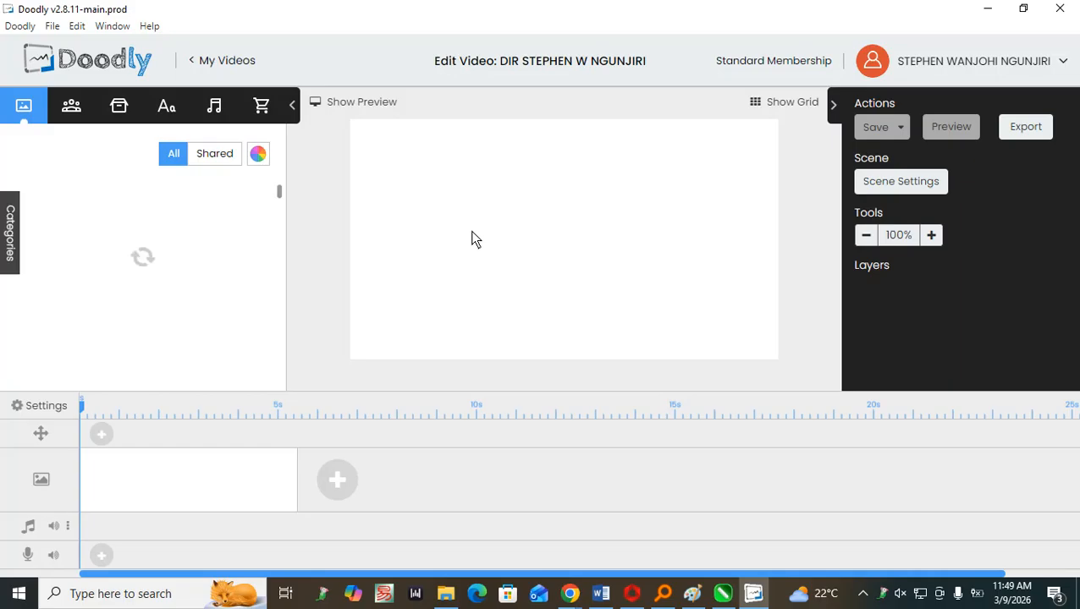
{"action": "left_click", "coordinate": [884, 594]}
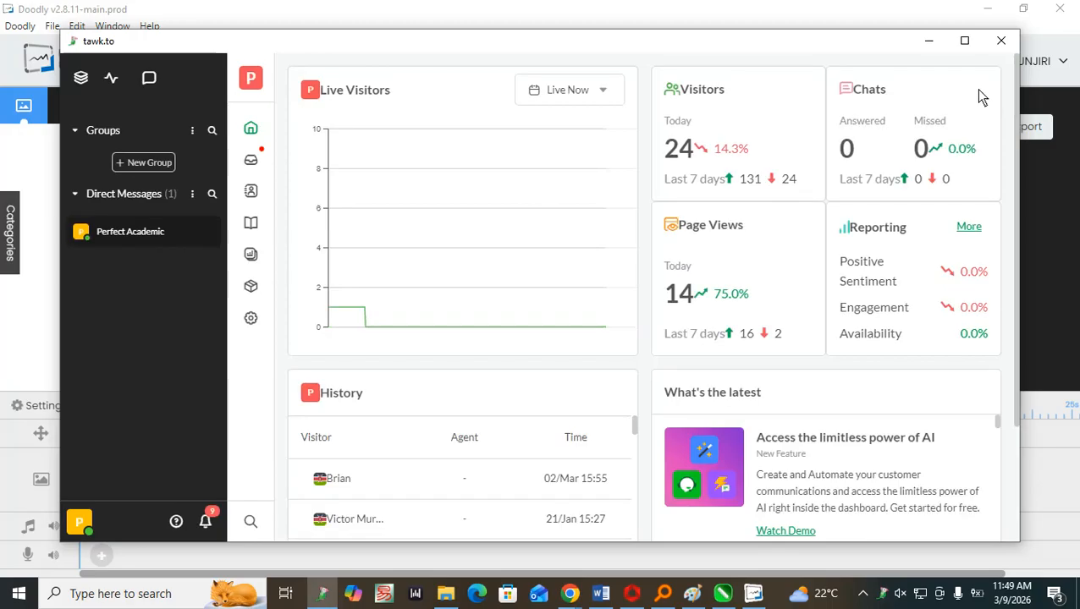
{"action": "left_click", "coordinate": [1000, 41]}
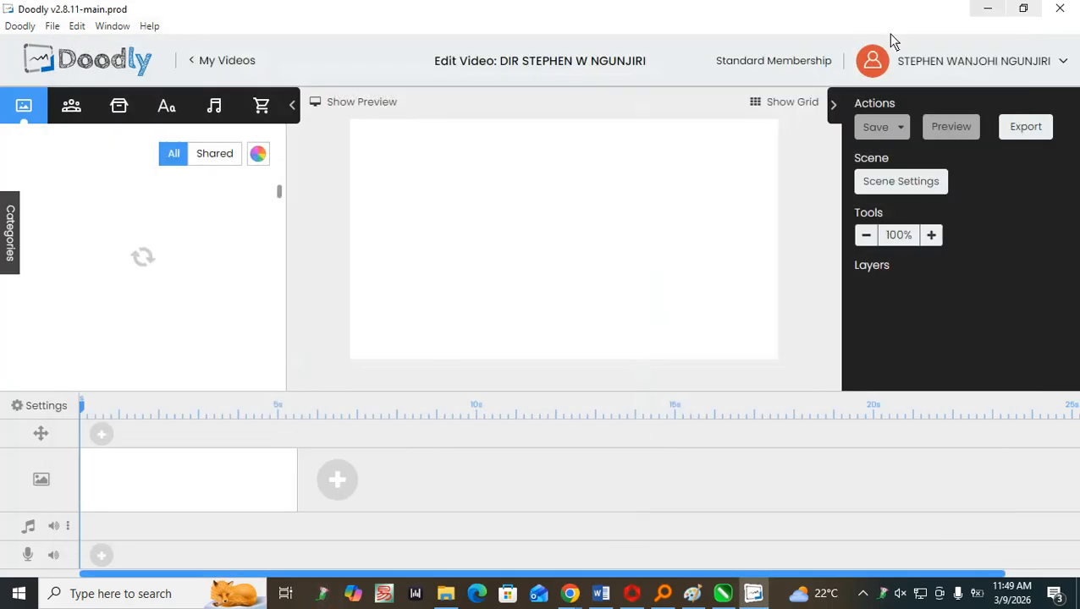
Browse the scene library and the imported images in the character library.
{"action": "scroll", "coordinate": [236, 237], "scroll_direction": "down", "scroll_amount": 1}
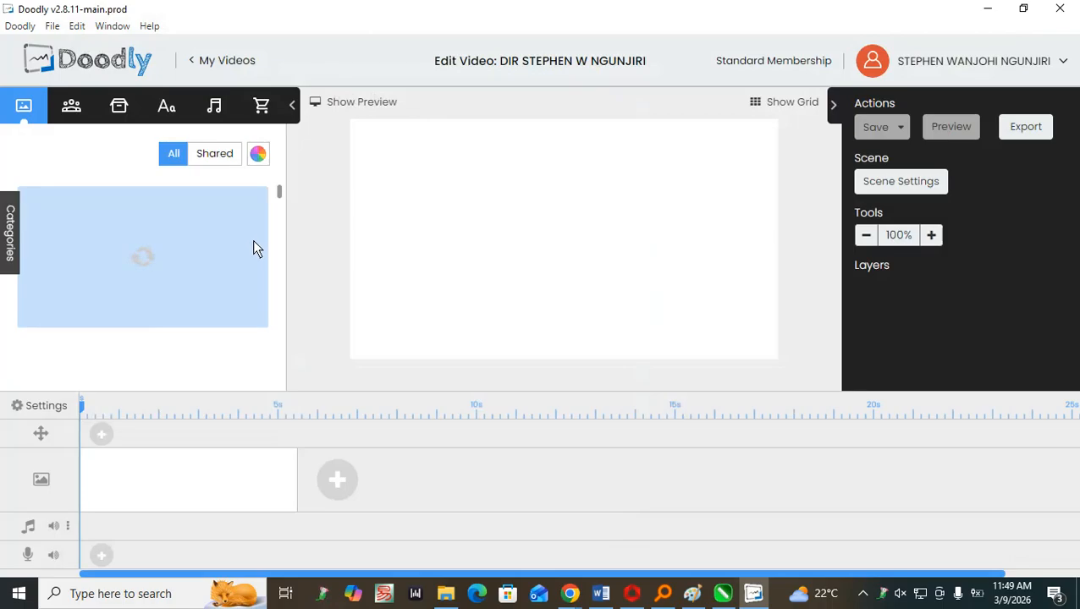
{"action": "left_click", "coordinate": [72, 108]}
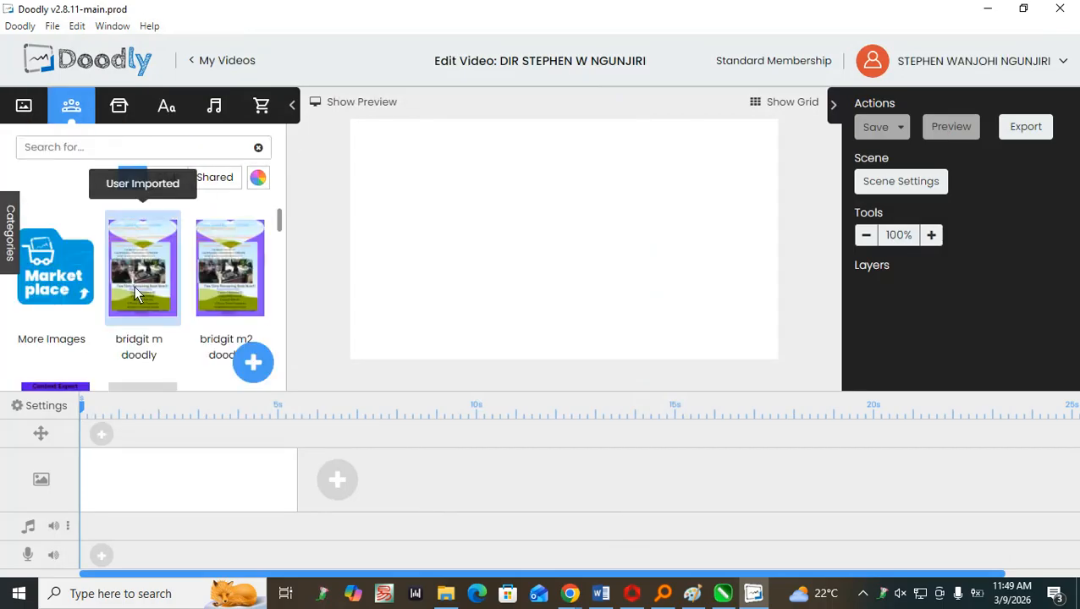
{"action": "scroll", "coordinate": [135, 292], "scroll_direction": "down", "scroll_amount": 3}
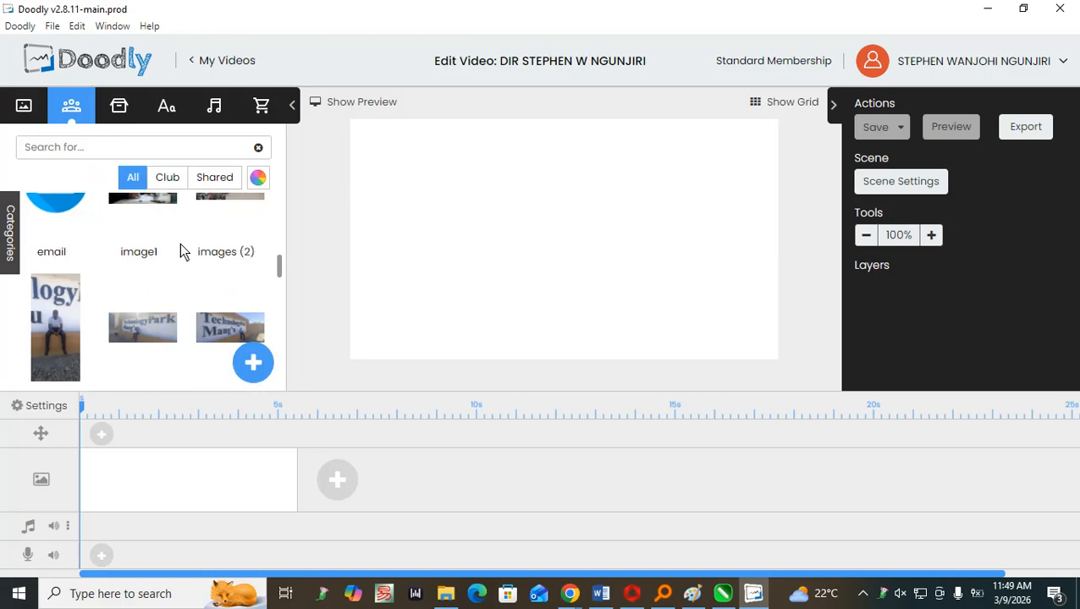
{"action": "scroll", "coordinate": [172, 253], "scroll_direction": "down", "scroll_amount": 10}
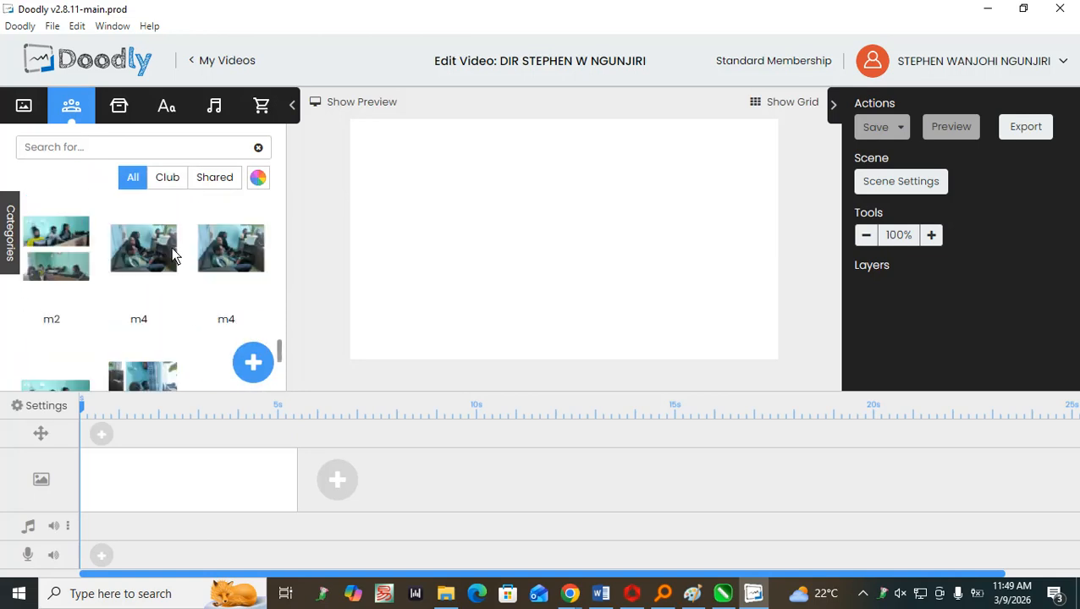
{"action": "scroll", "coordinate": [169, 254], "scroll_direction": "up", "scroll_amount": 5}
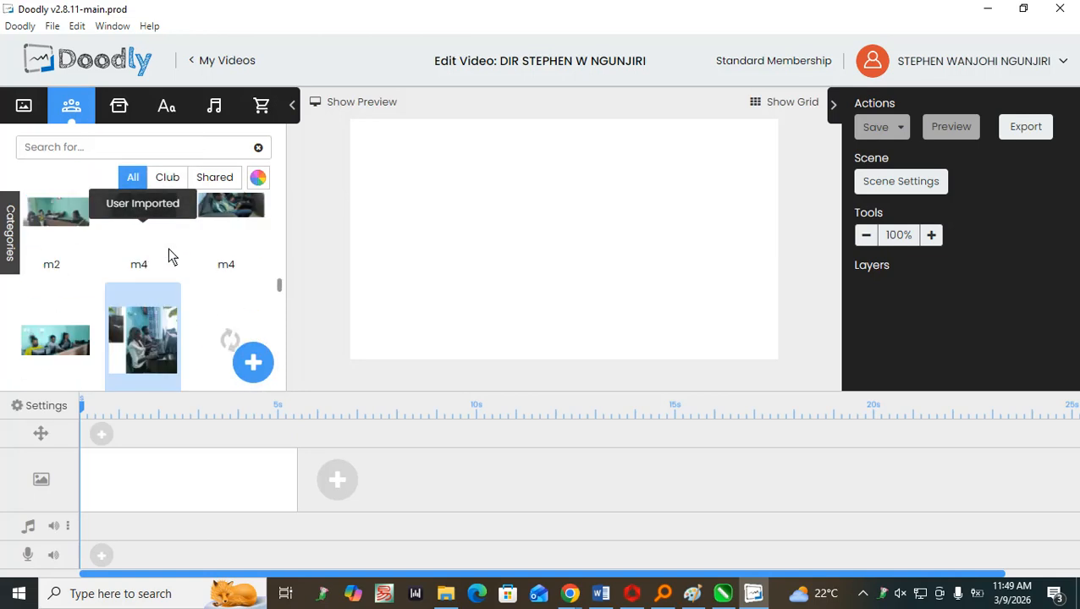
{"action": "scroll", "coordinate": [169, 254], "scroll_direction": "up", "scroll_amount": 5}
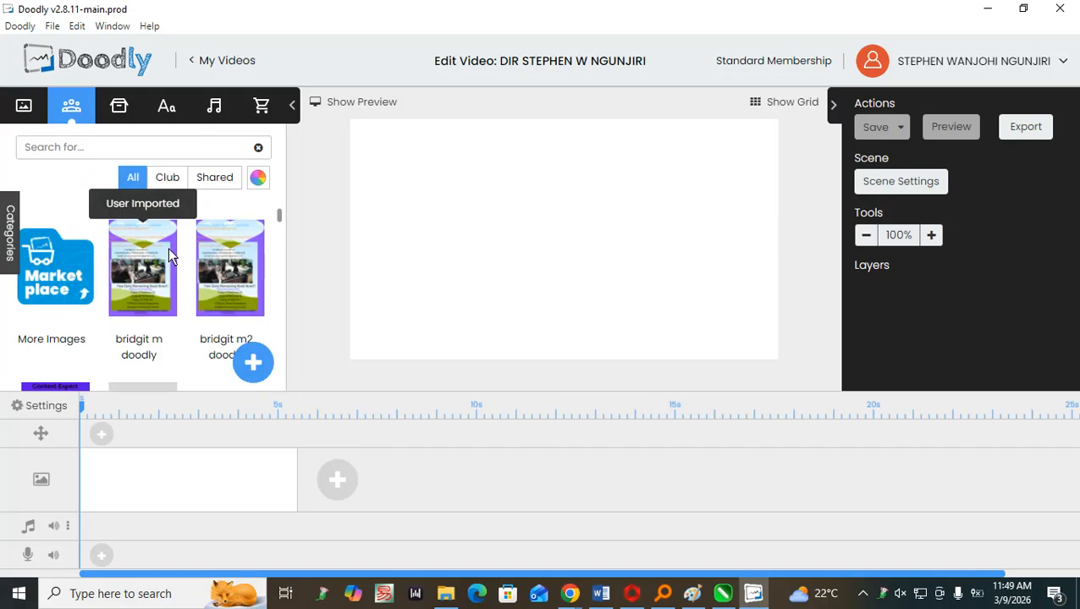
{"action": "scroll", "coordinate": [167, 248], "scroll_direction": "down", "scroll_amount": 8}
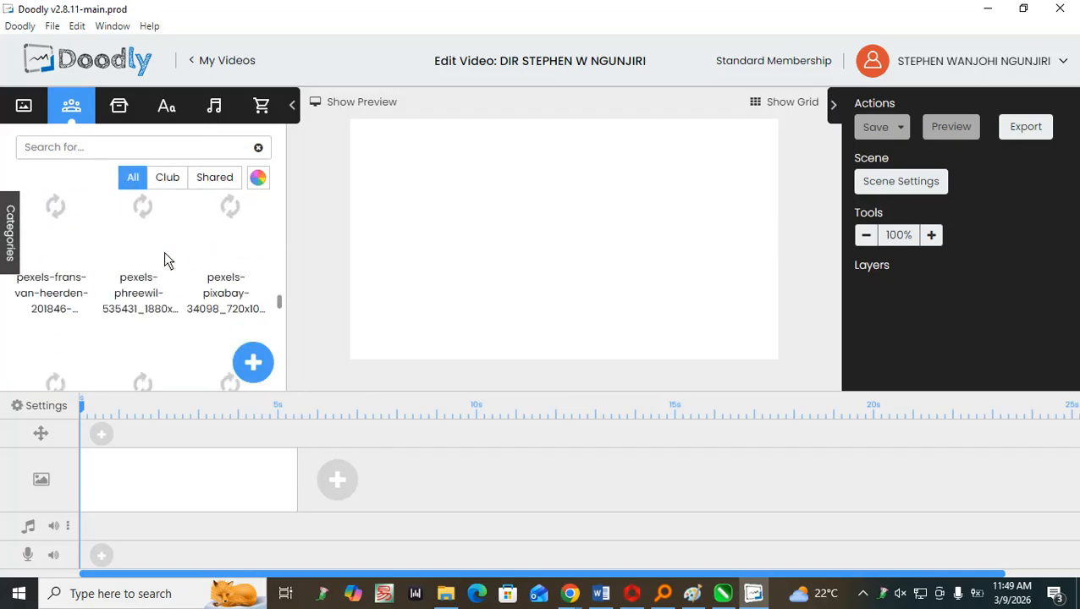
Add the "fight" image from the props library to the middle of the blank scene.
{"action": "left_click", "coordinate": [119, 106]}
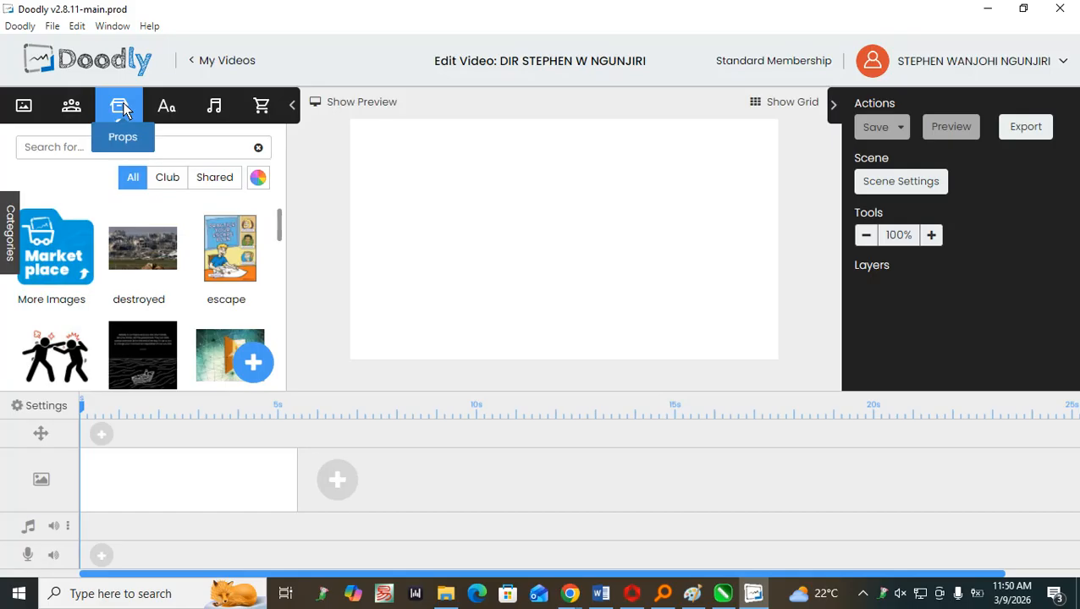
{"action": "scroll", "coordinate": [172, 266], "scroll_direction": "down", "scroll_amount": 3}
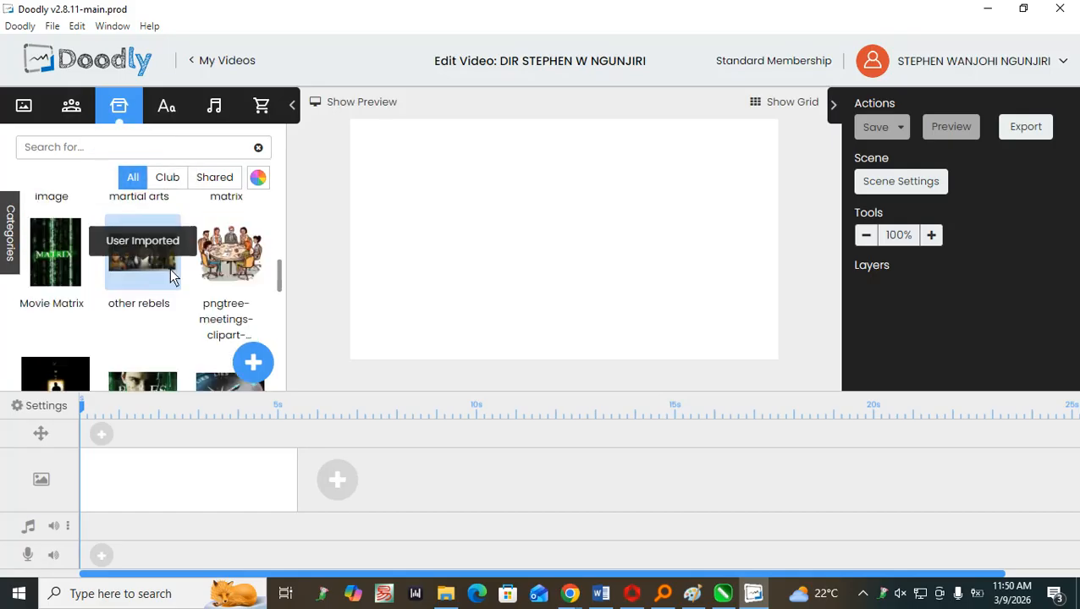
{"action": "scroll", "coordinate": [148, 262], "scroll_direction": "up", "scroll_amount": 3}
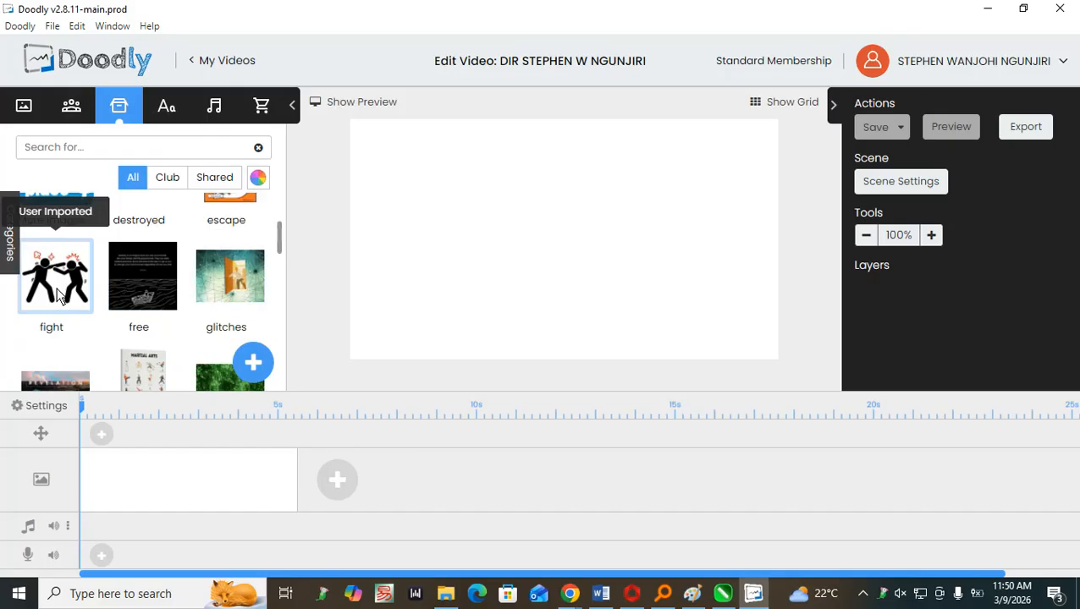
{"action": "left_click_drag", "start_coordinate": [59, 295], "coordinate": [486, 271]}
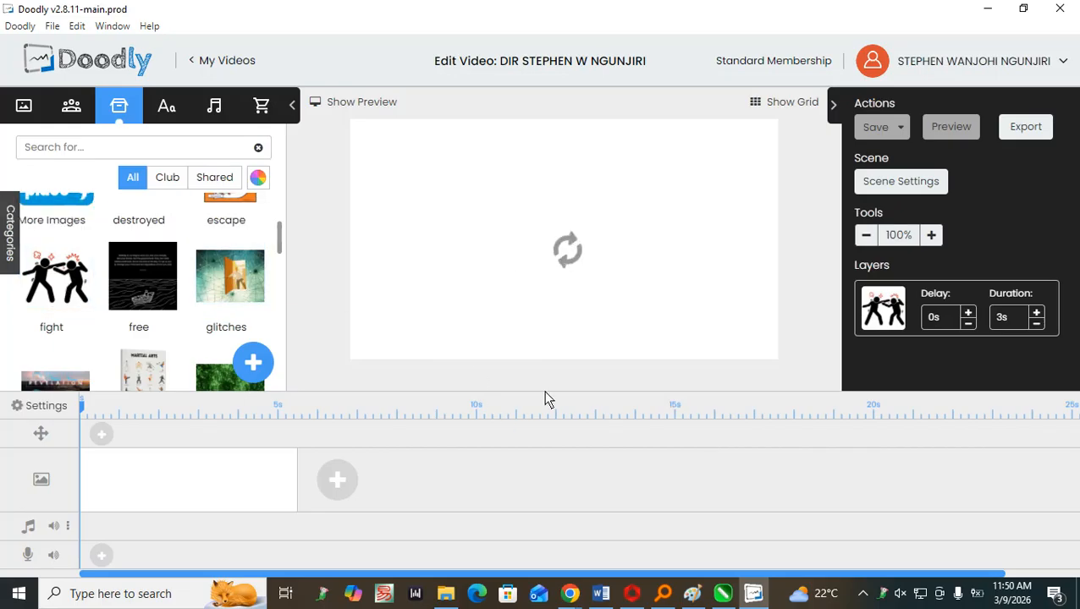
Browse the fonts available in the text library.
{"action": "left_click", "coordinate": [167, 107]}
{"action": "scroll", "coordinate": [137, 270], "scroll_direction": "down", "scroll_amount": 15}
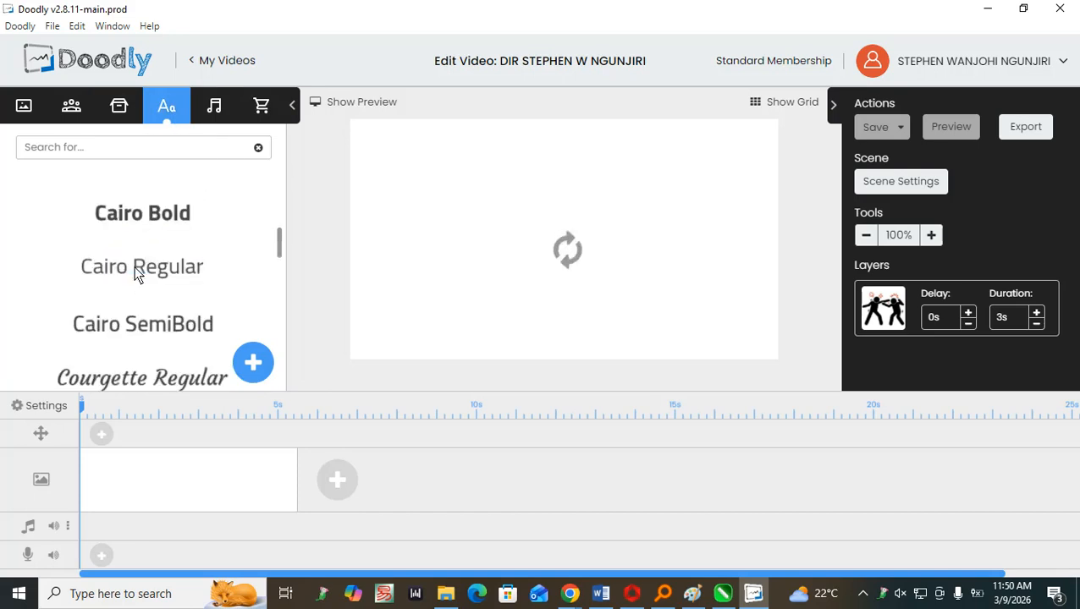
{"action": "scroll", "coordinate": [139, 255], "scroll_direction": "up", "scroll_amount": 5}
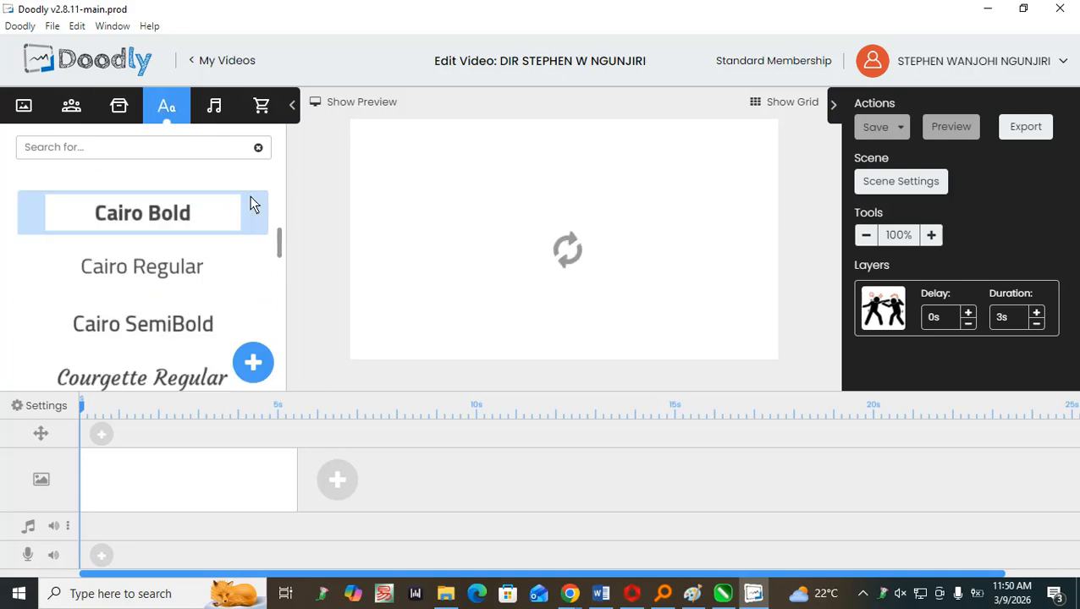
{"action": "scroll", "coordinate": [153, 258], "scroll_direction": "up", "scroll_amount": 10}
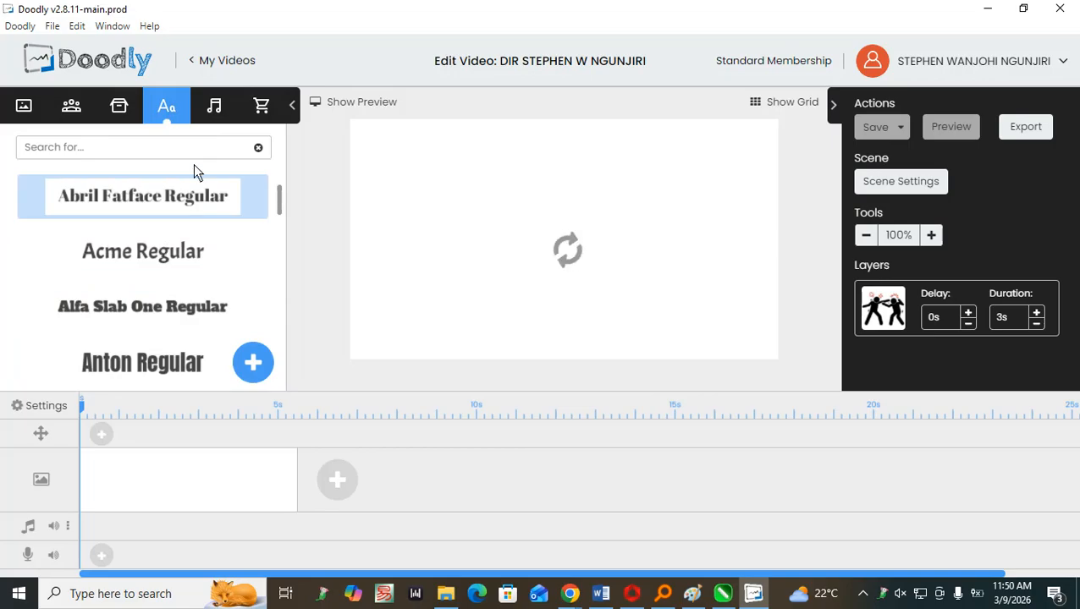
{"action": "scroll", "coordinate": [188, 286], "scroll_direction": "down", "scroll_amount": 10}
{"action": "scroll", "coordinate": [187, 280], "scroll_direction": "down", "scroll_amount": 10}
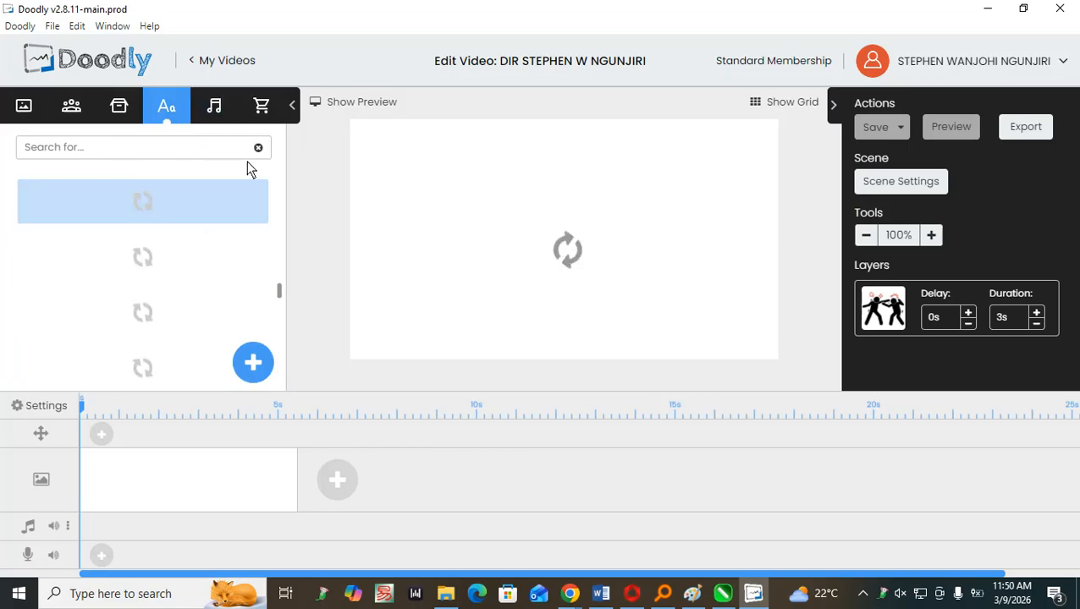
Try previewing the audio tracks "1" and "Bass Drum" in the sound library, and open the marketplace image library.
{"action": "left_click", "coordinate": [217, 108]}
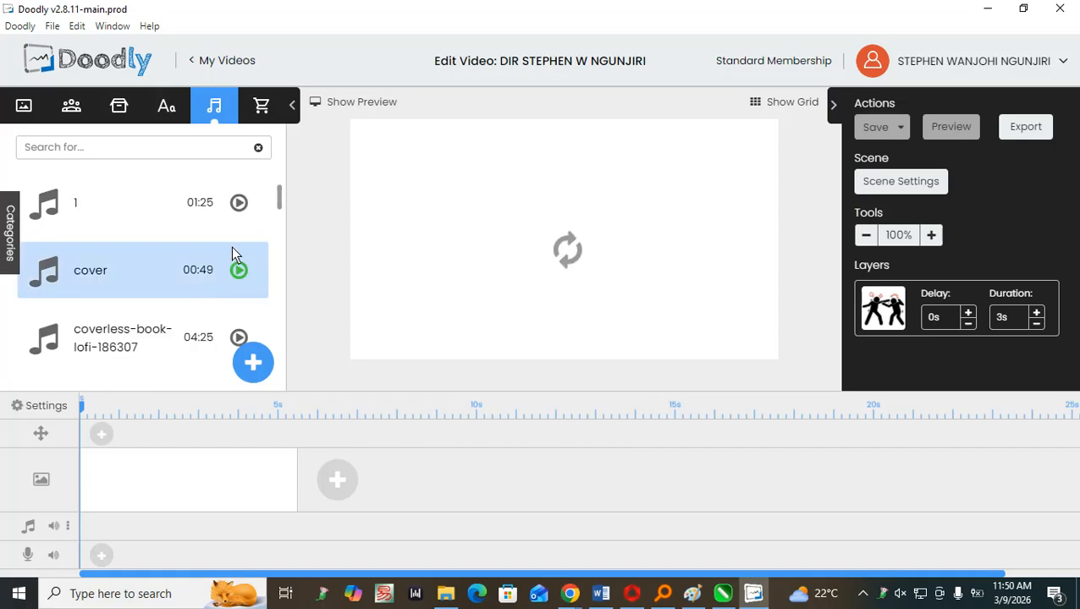
{"action": "left_click", "coordinate": [238, 204]}
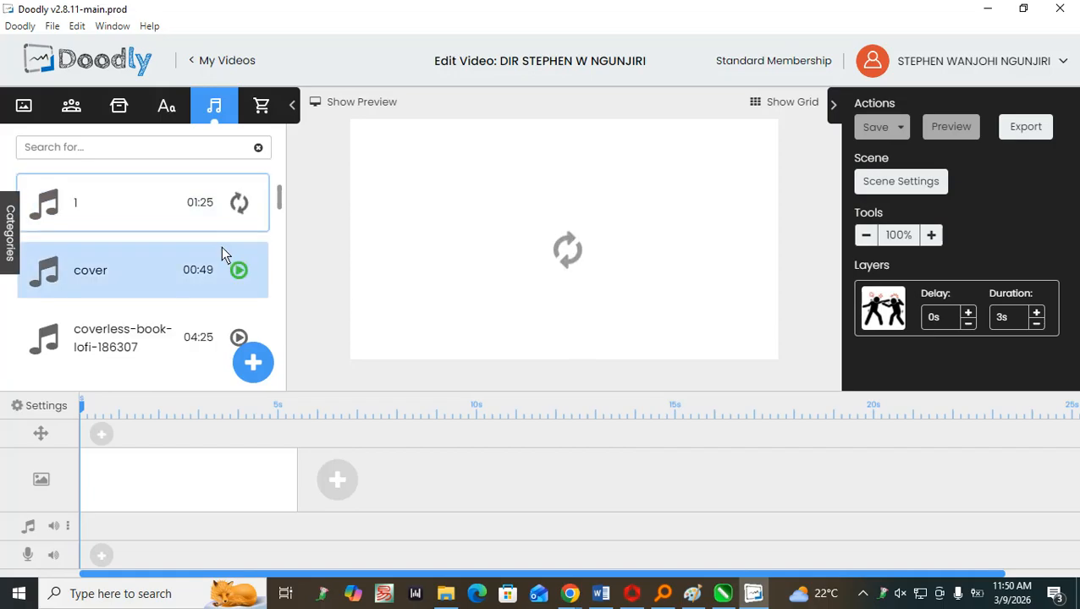
{"action": "scroll", "coordinate": [221, 250], "scroll_direction": "down", "scroll_amount": 5}
{"action": "scroll", "coordinate": [206, 250], "scroll_direction": "down", "scroll_amount": 3}
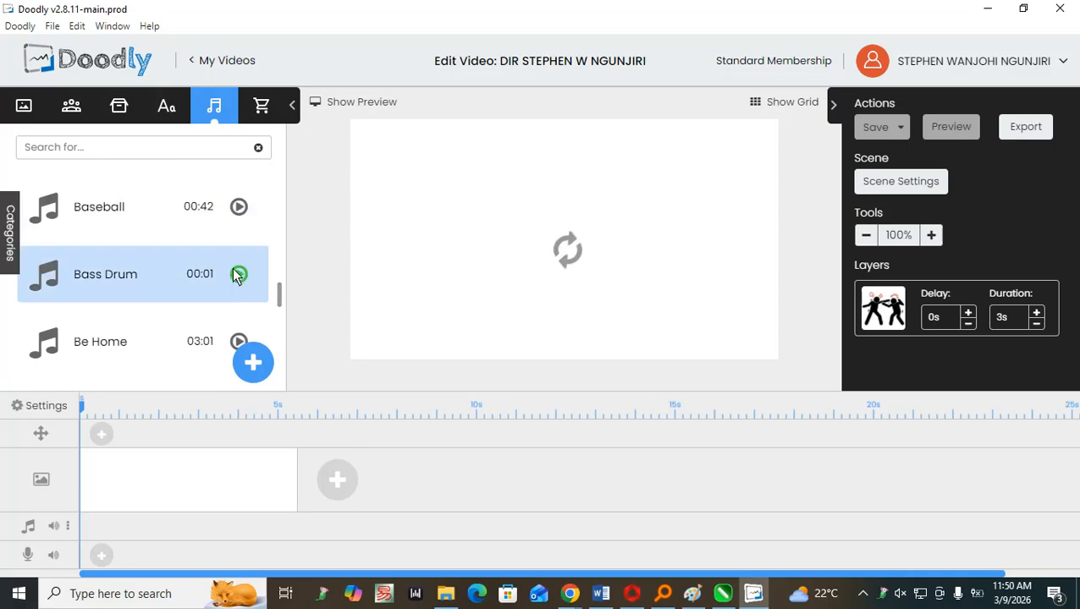
{"action": "left_click", "coordinate": [238, 274]}
{"action": "left_click", "coordinate": [262, 108]}
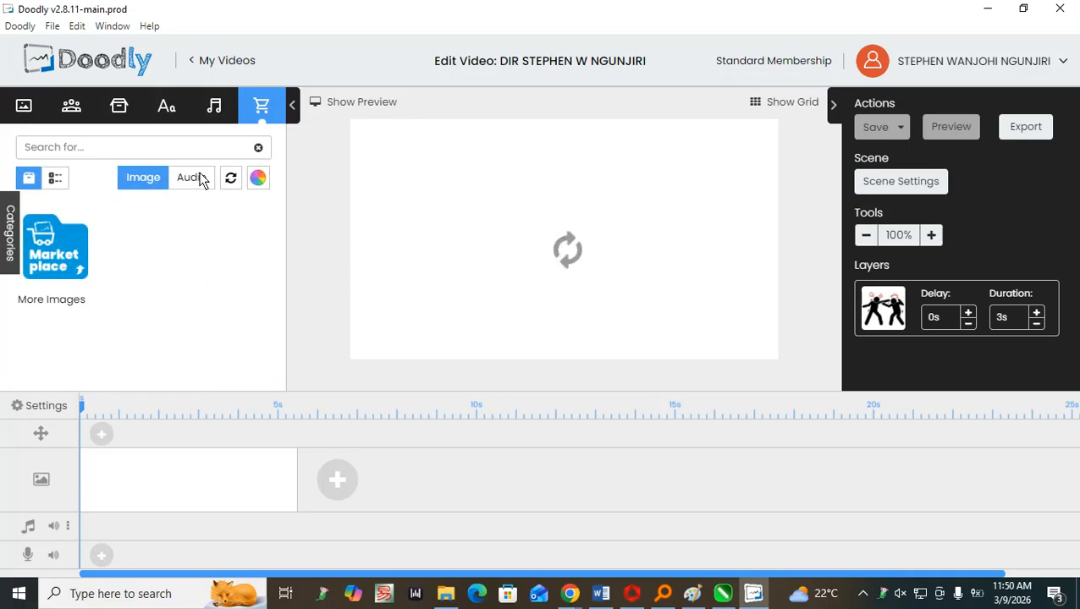
Browse the scene library, checking the shared scenes and looking through the full list of ready-made scenes.
{"action": "left_click", "coordinate": [22, 107]}
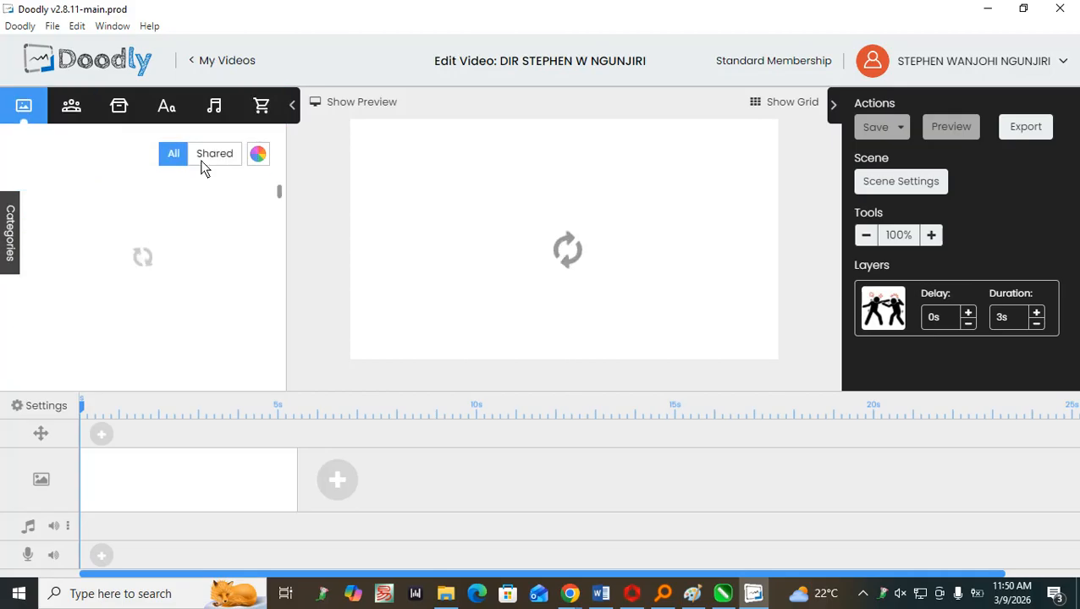
{"action": "left_click", "coordinate": [203, 160]}
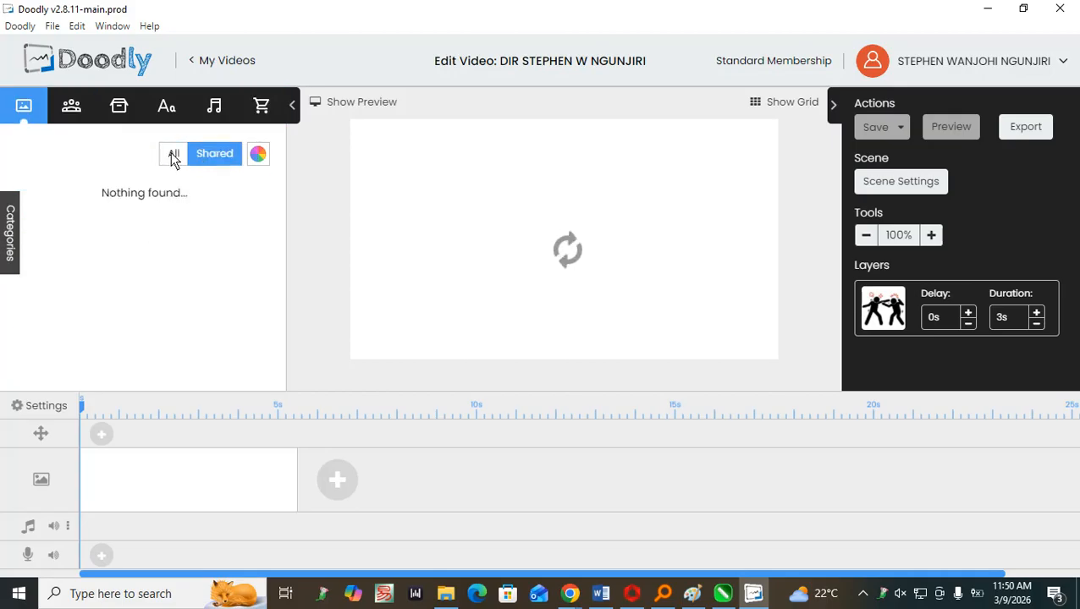
{"action": "left_click", "coordinate": [171, 155]}
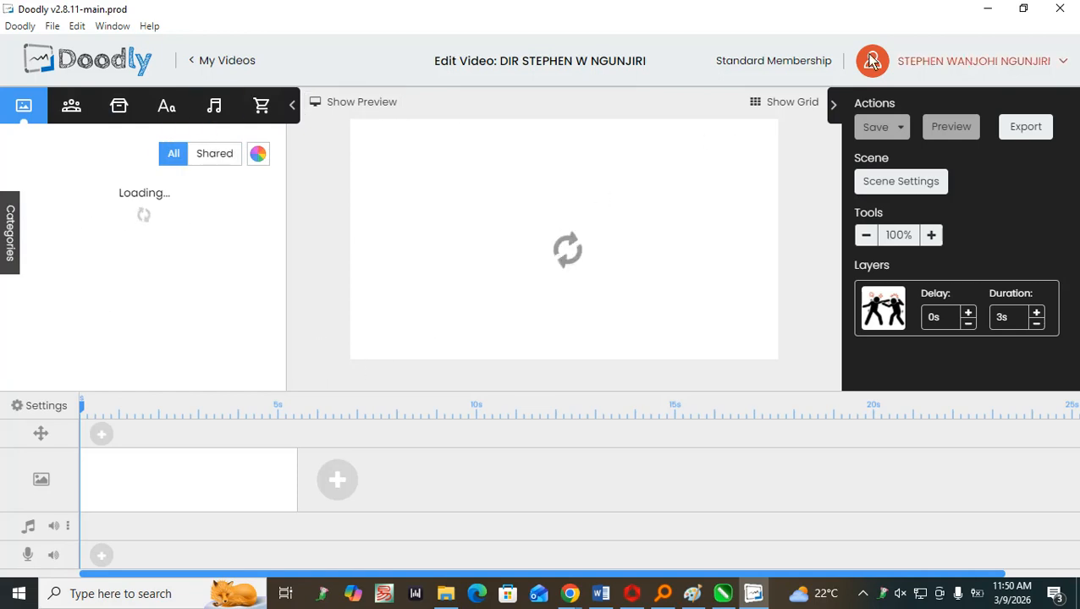
{"action": "scroll", "coordinate": [223, 226], "scroll_direction": "down", "scroll_amount": 6}
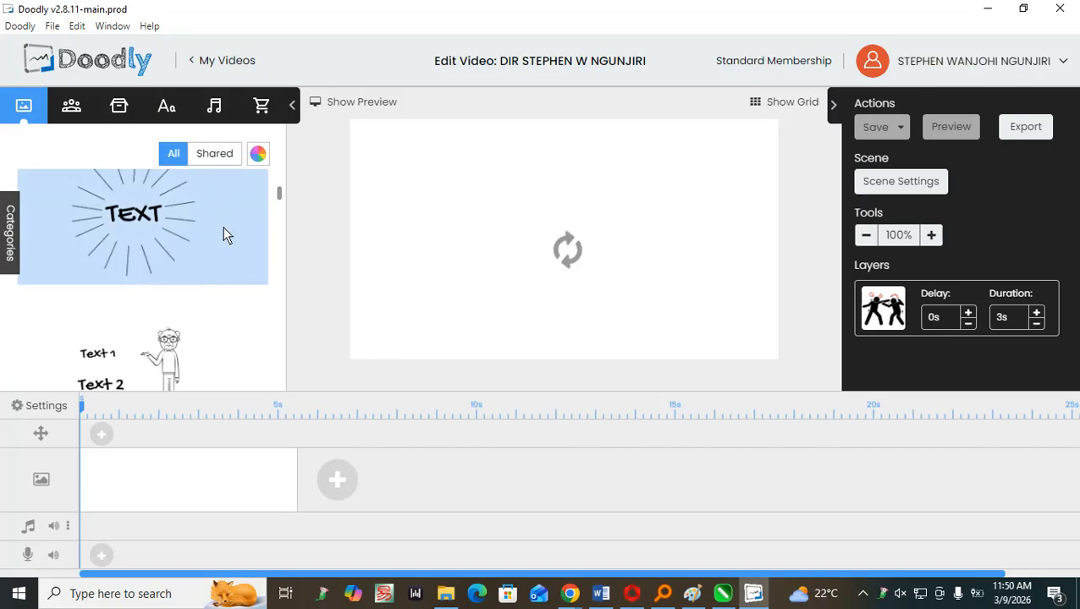
{"action": "scroll", "coordinate": [223, 234], "scroll_direction": "down", "scroll_amount": 3}
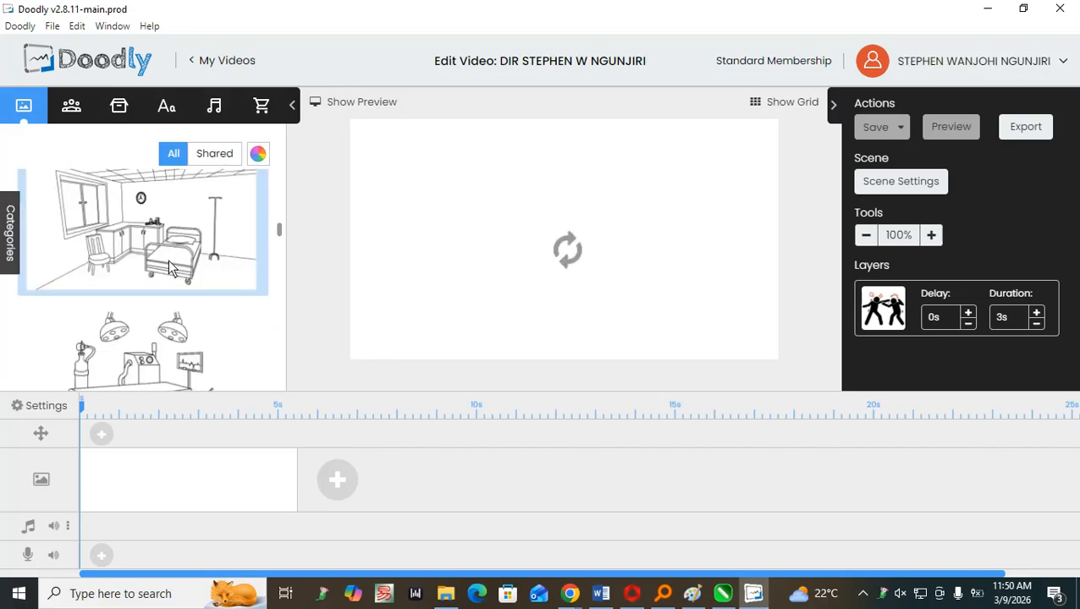
{"action": "scroll", "coordinate": [167, 265], "scroll_direction": "up", "scroll_amount": 4}
{"action": "scroll", "coordinate": [167, 265], "scroll_direction": "up", "scroll_amount": 2}
{"action": "scroll", "coordinate": [166, 265], "scroll_direction": "down", "scroll_amount": 2}
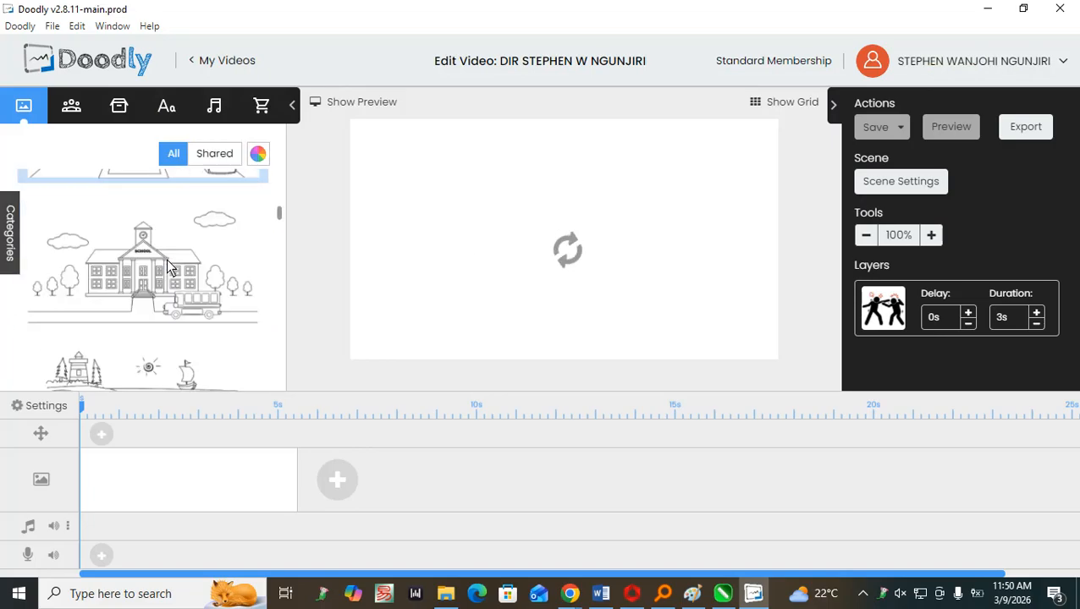
{"action": "scroll", "coordinate": [166, 265], "scroll_direction": "up", "scroll_amount": 2}
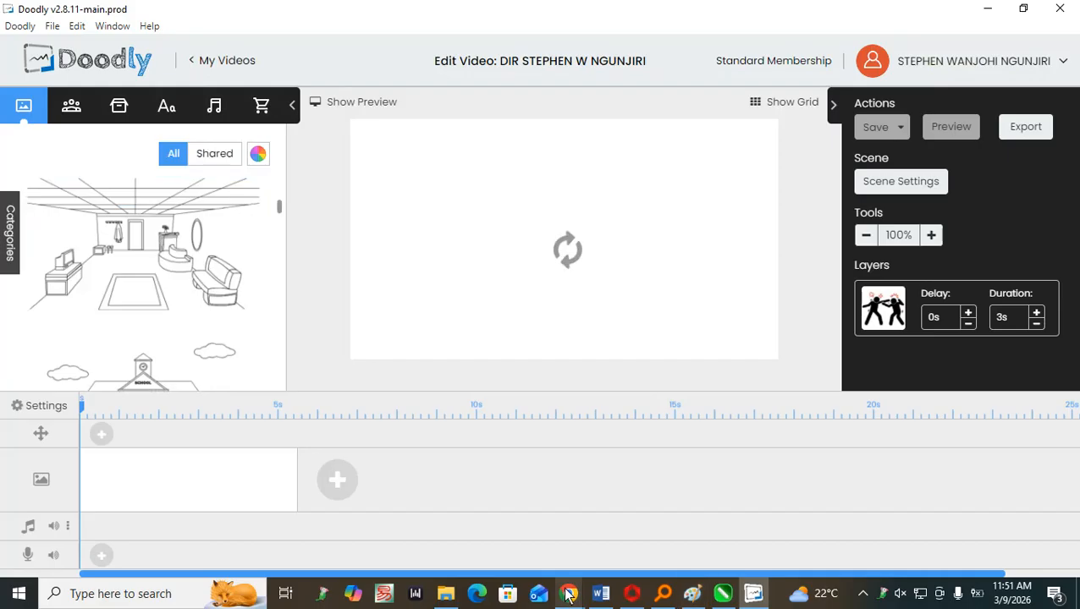
Switch to Chrome, open a new blank tab and bring up the Claude chat page.
{"action": "mouse_move", "coordinate": [568, 596]}
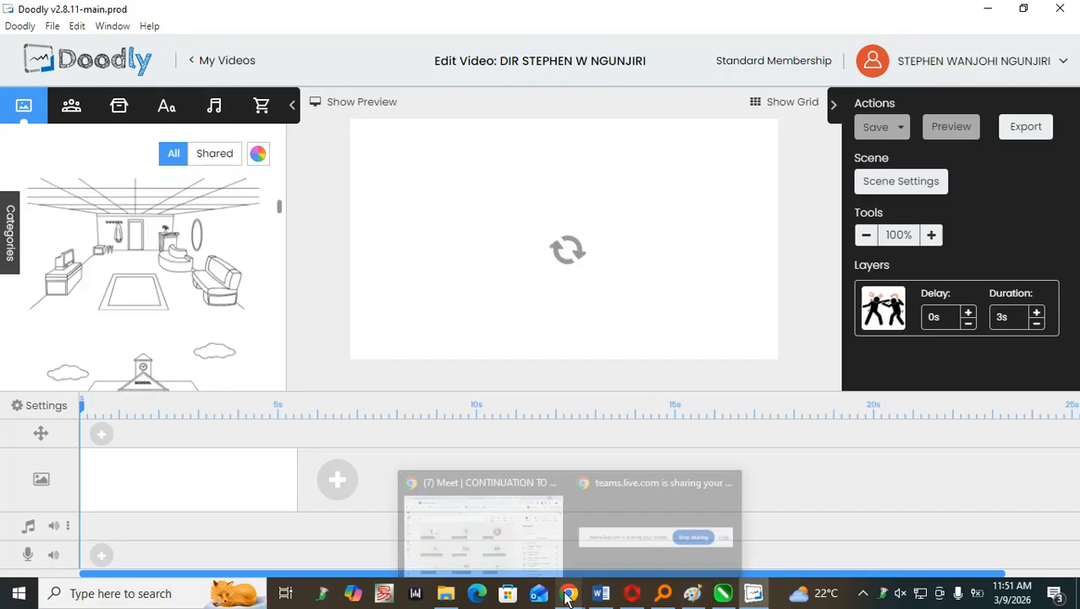
{"action": "left_click", "coordinate": [540, 529]}
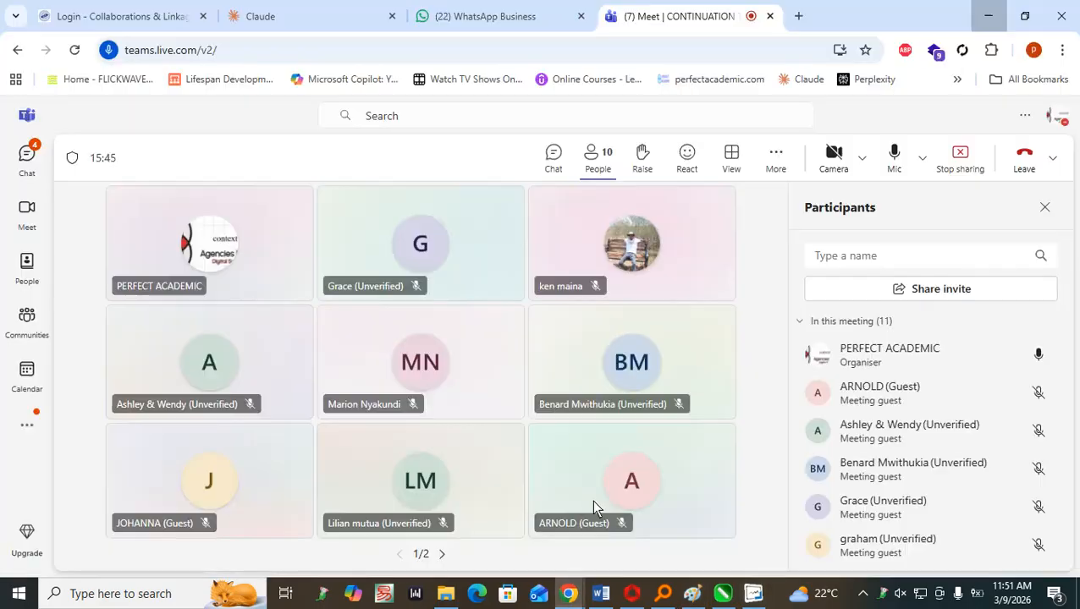
{"action": "left_click", "coordinate": [798, 16]}
{"action": "left_click", "coordinate": [290, 8]}
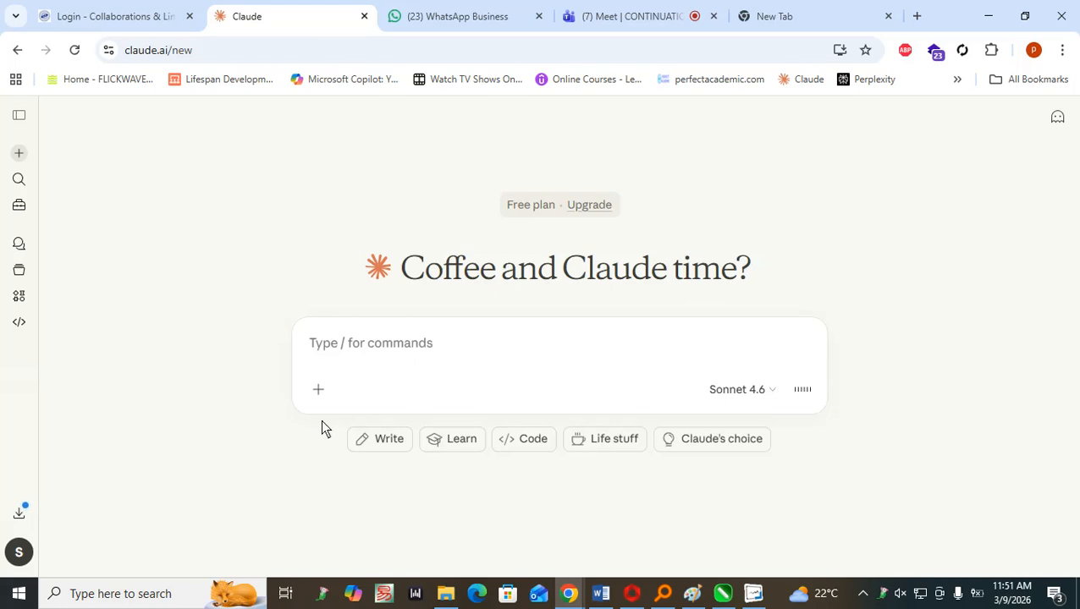
Send Claude the prompt "Industrial Training at Context Experts Agencies - Create a summary 100 words".
{"action": "left_click", "coordinate": [401, 341]}
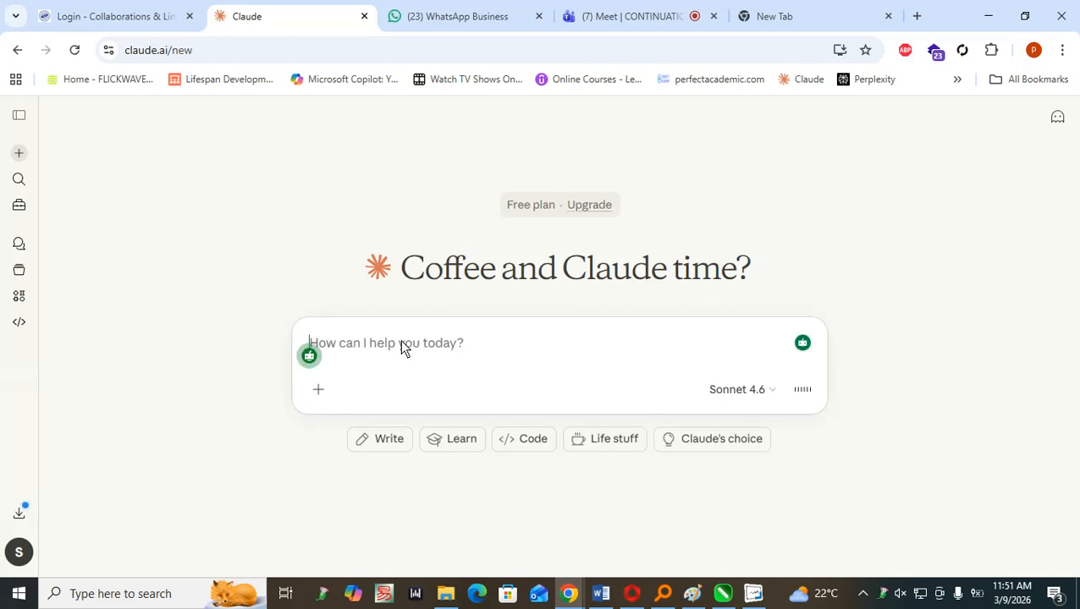
{"action": "type", "text": "Industria"}
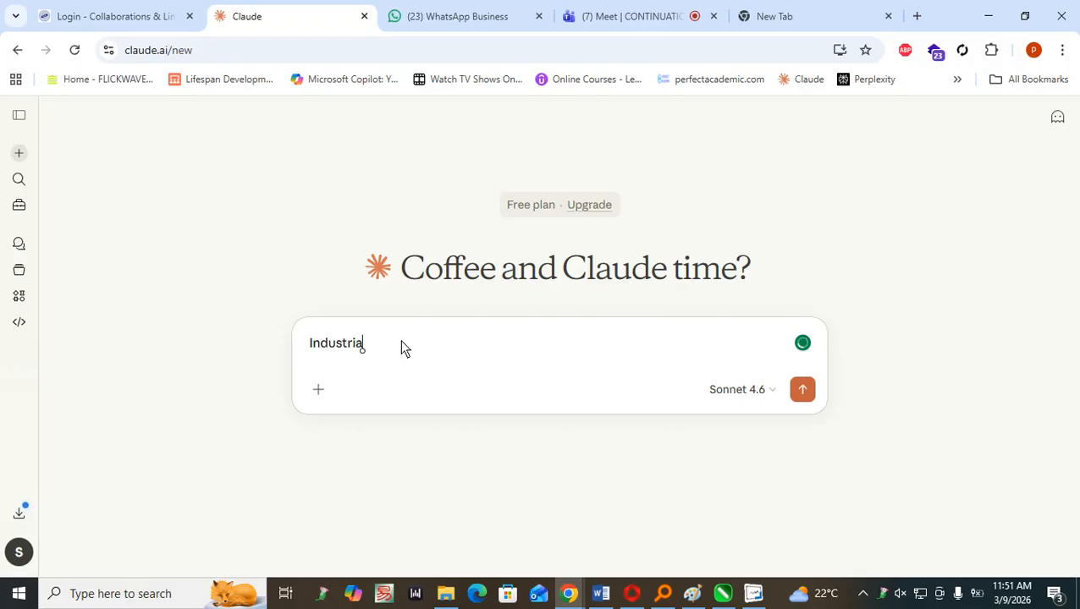
{"action": "type", "text": "l Training at Context Experts Agencies  - Create"}
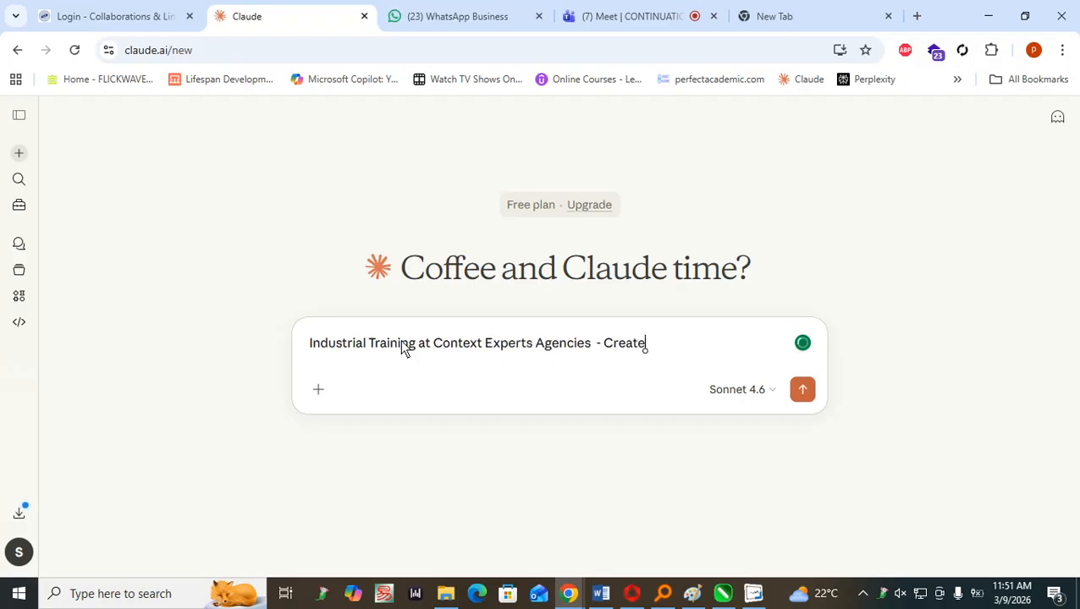
{"action": "type", "text": "mmary 100"}
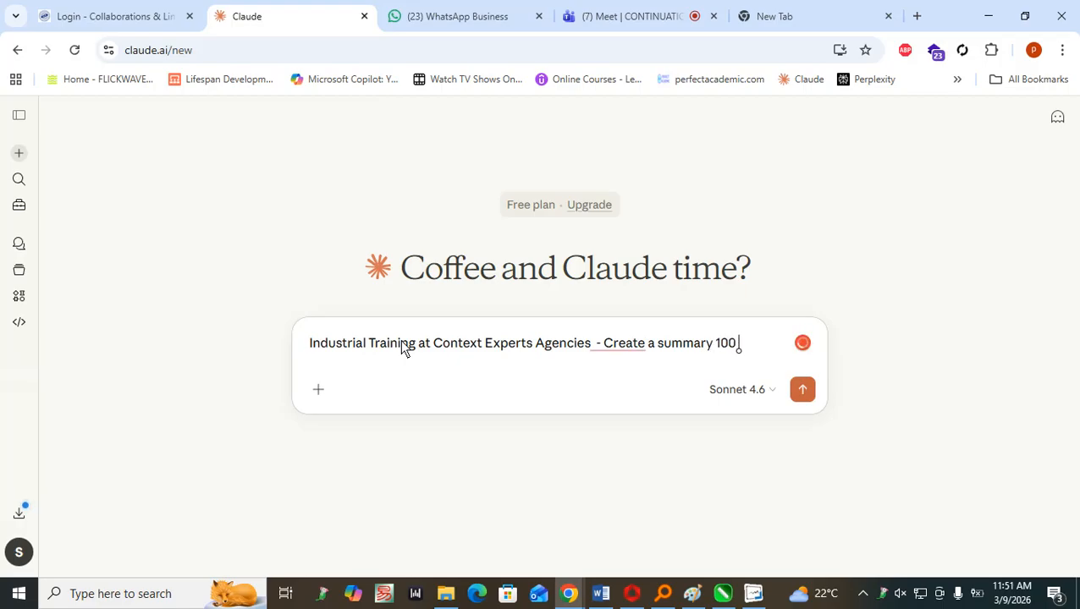
{"action": "type", "text": " words"}
{"action": "key", "text": "Return"}
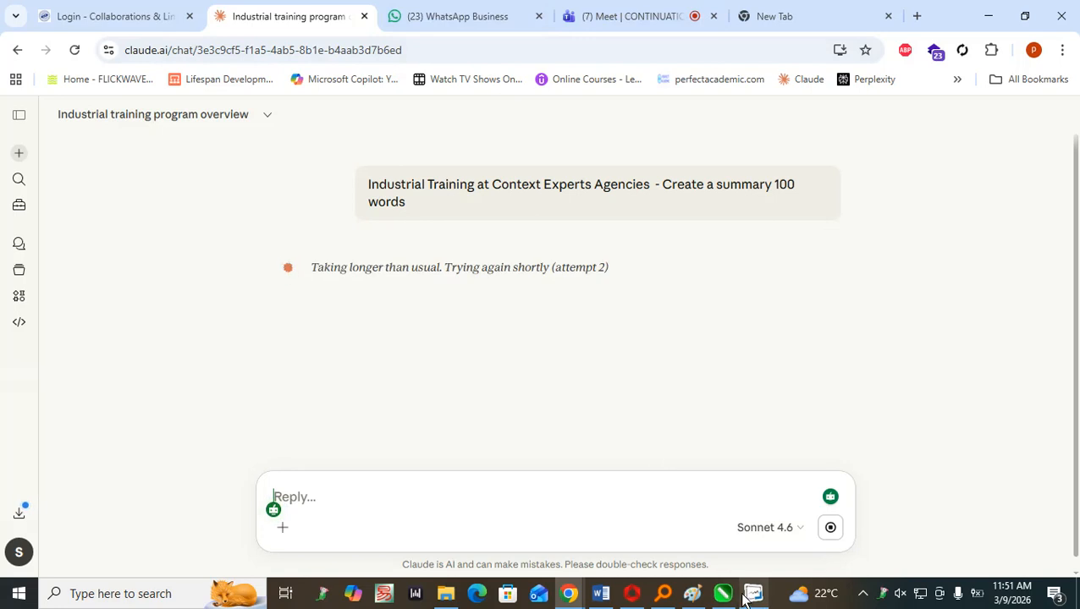
Switch back to Doodly and delete the fighting figures image from the scene.
{"action": "mouse_move", "coordinate": [754, 598]}
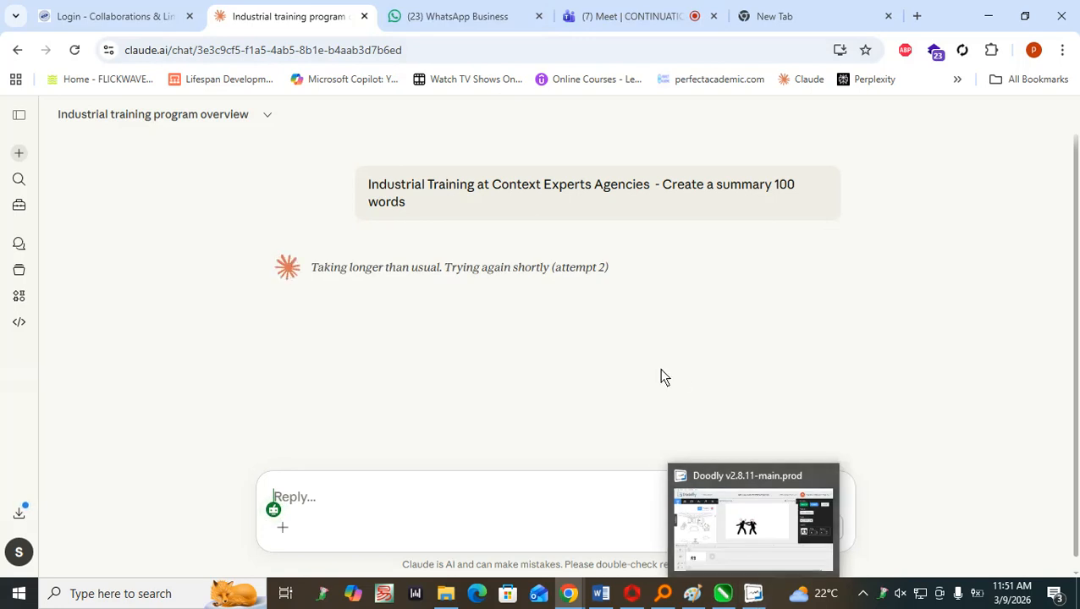
{"action": "left_click", "coordinate": [745, 557]}
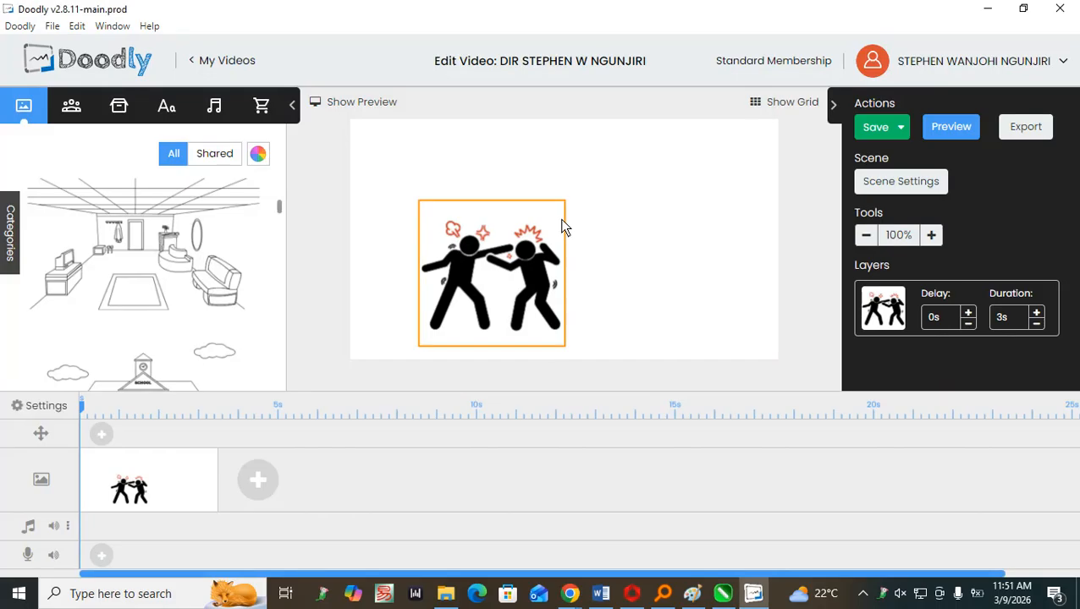
{"action": "left_click", "coordinate": [525, 280]}
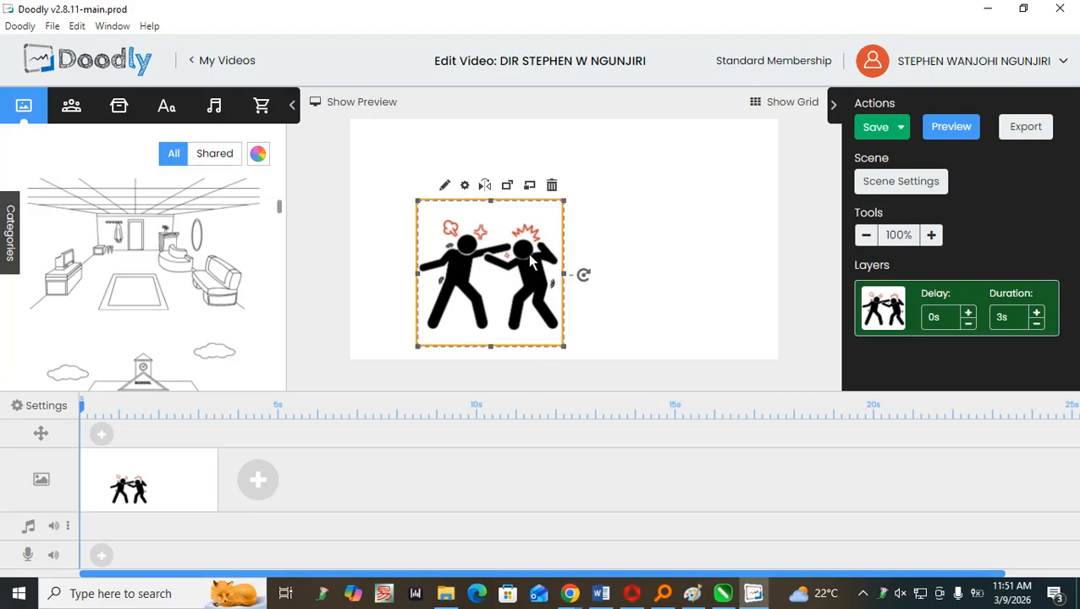
{"action": "left_click", "coordinate": [552, 186]}
{"action": "left_click", "coordinate": [579, 339]}
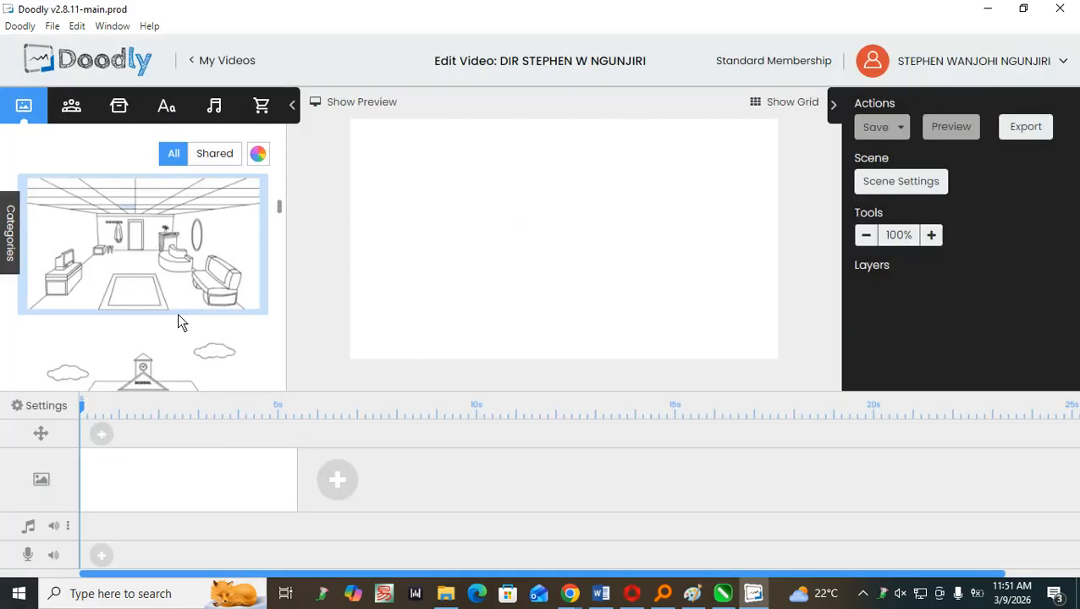
Find the office scene with the oval desk and swivel chair in the scene library and add it to the blank canvas.
{"action": "scroll", "coordinate": [203, 309], "scroll_direction": "down", "scroll_amount": 4}
{"action": "scroll", "coordinate": [198, 311], "scroll_direction": "up", "scroll_amount": 2}
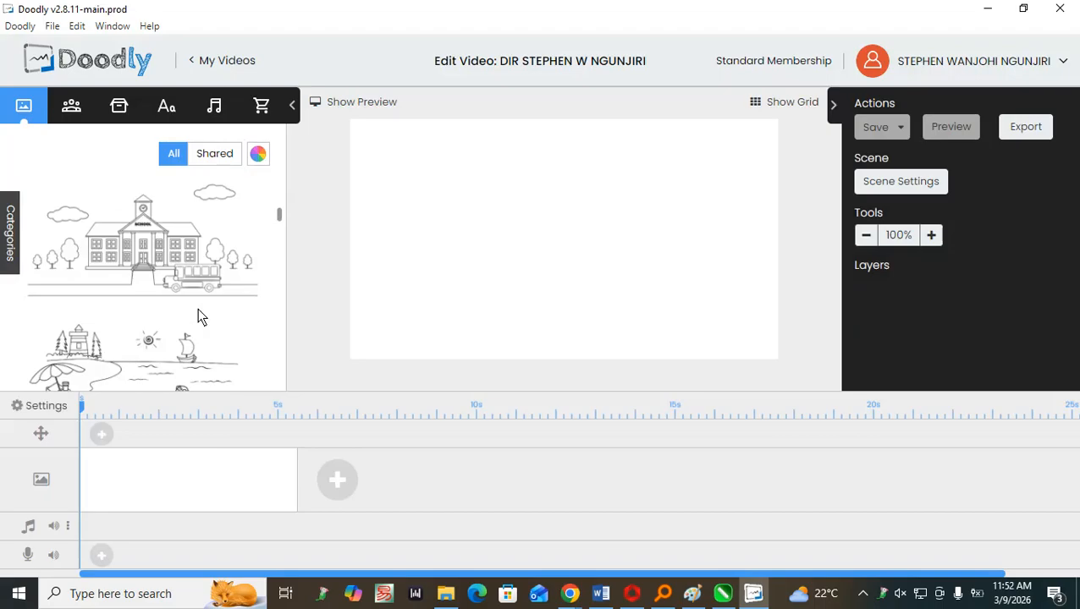
{"action": "scroll", "coordinate": [232, 309], "scroll_direction": "down", "scroll_amount": 3}
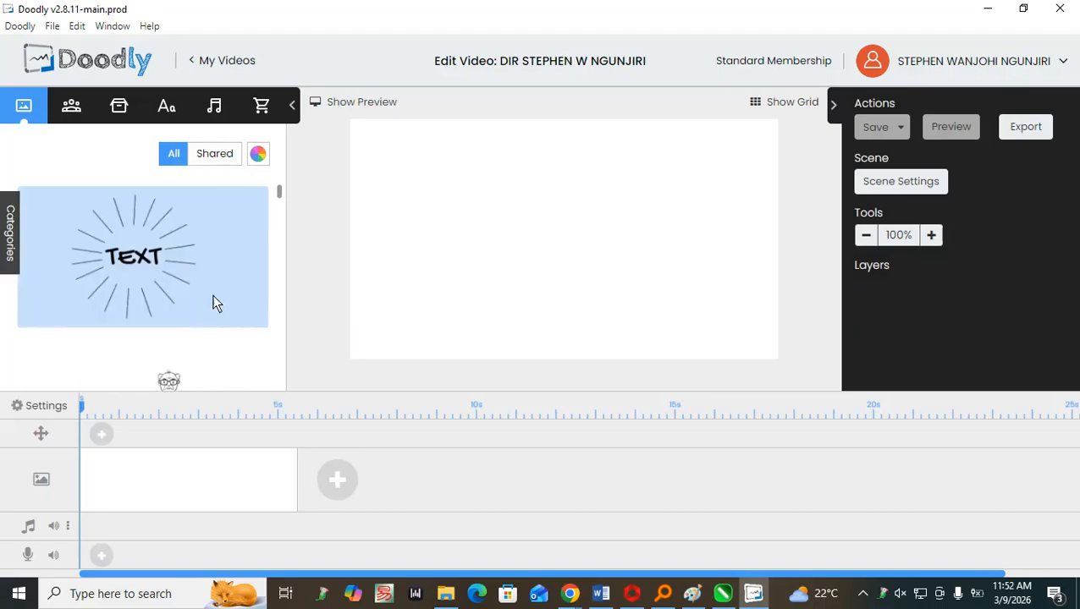
{"action": "scroll", "coordinate": [203, 298], "scroll_direction": "down", "scroll_amount": 3}
{"action": "scroll", "coordinate": [186, 289], "scroll_direction": "down", "scroll_amount": 5}
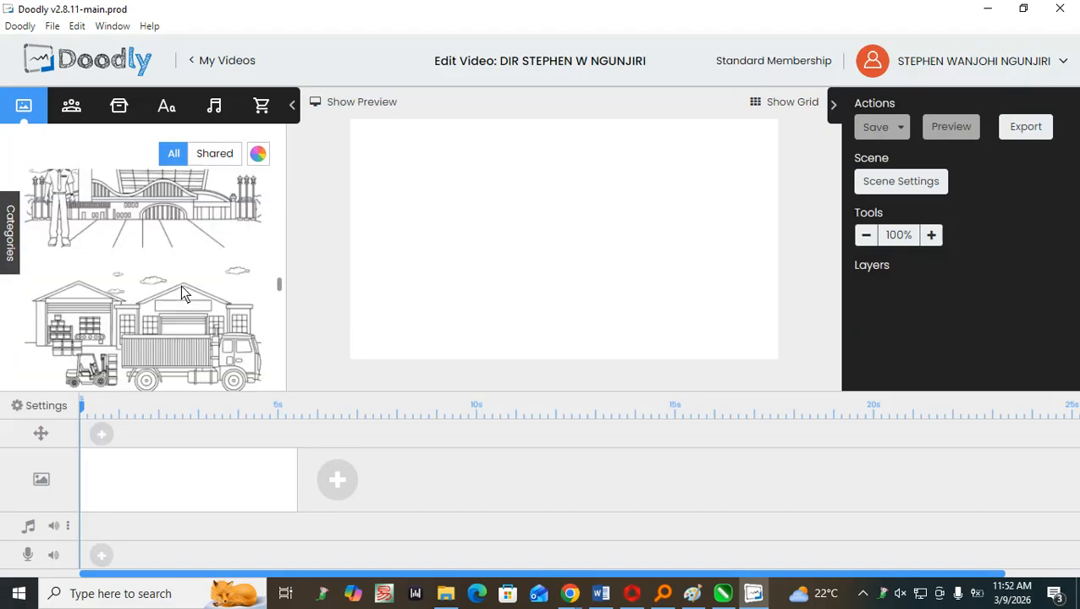
{"action": "scroll", "coordinate": [185, 293], "scroll_direction": "up", "scroll_amount": 1}
{"action": "scroll", "coordinate": [182, 271], "scroll_direction": "down", "scroll_amount": 4}
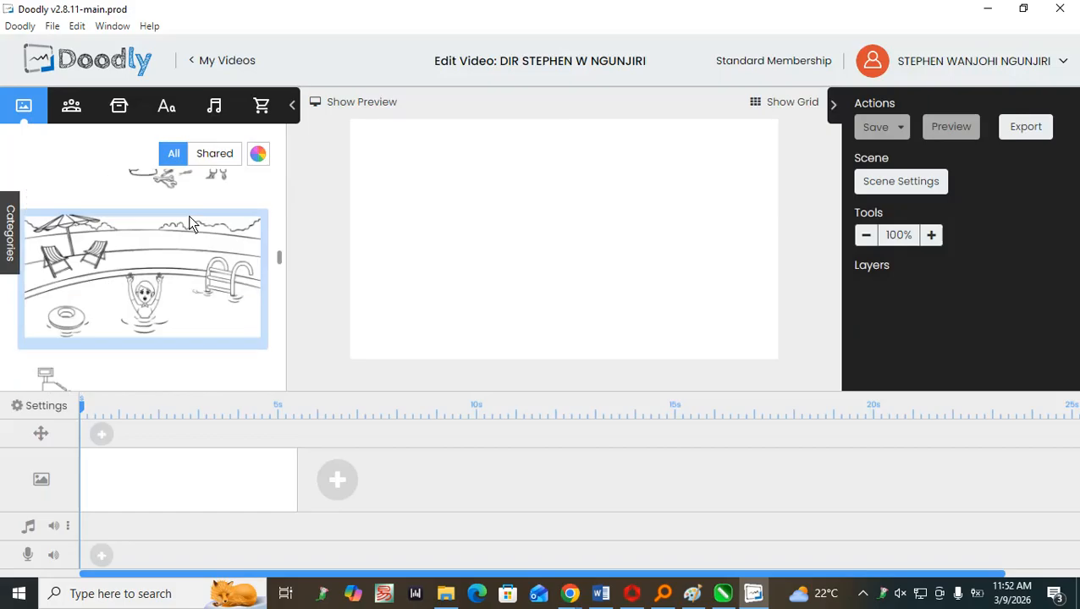
{"action": "scroll", "coordinate": [176, 237], "scroll_direction": "down", "scroll_amount": 6}
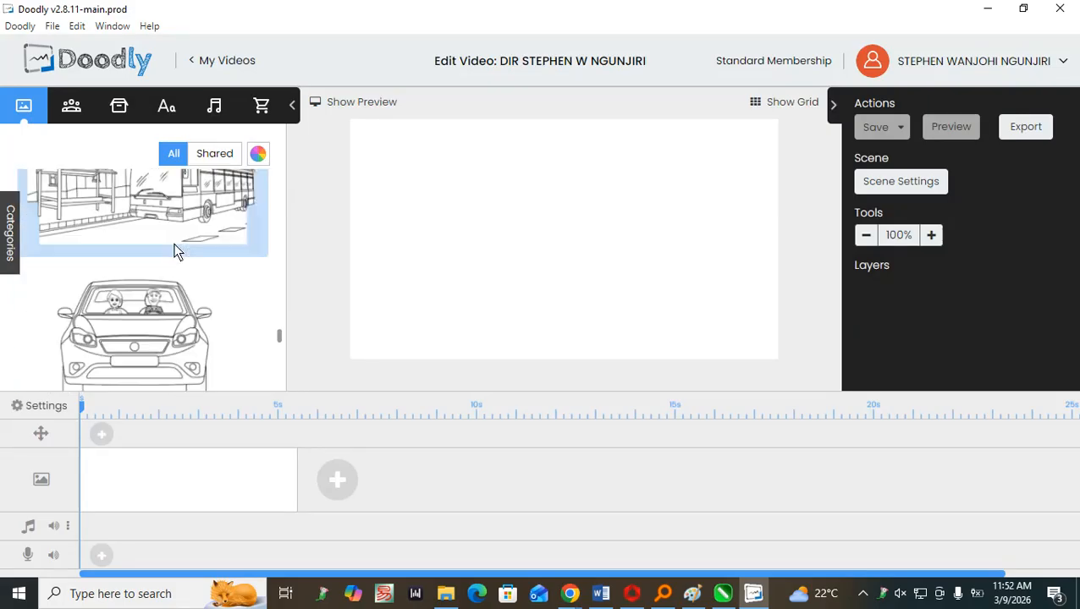
{"action": "scroll", "coordinate": [176, 250], "scroll_direction": "down", "scroll_amount": 6}
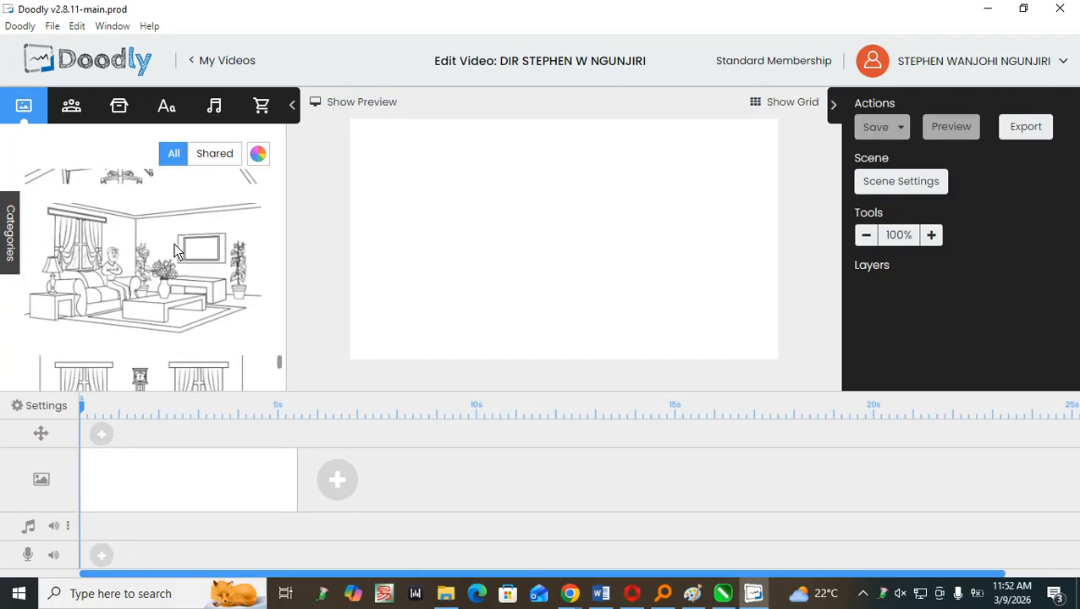
{"action": "scroll", "coordinate": [175, 251], "scroll_direction": "down", "scroll_amount": 4}
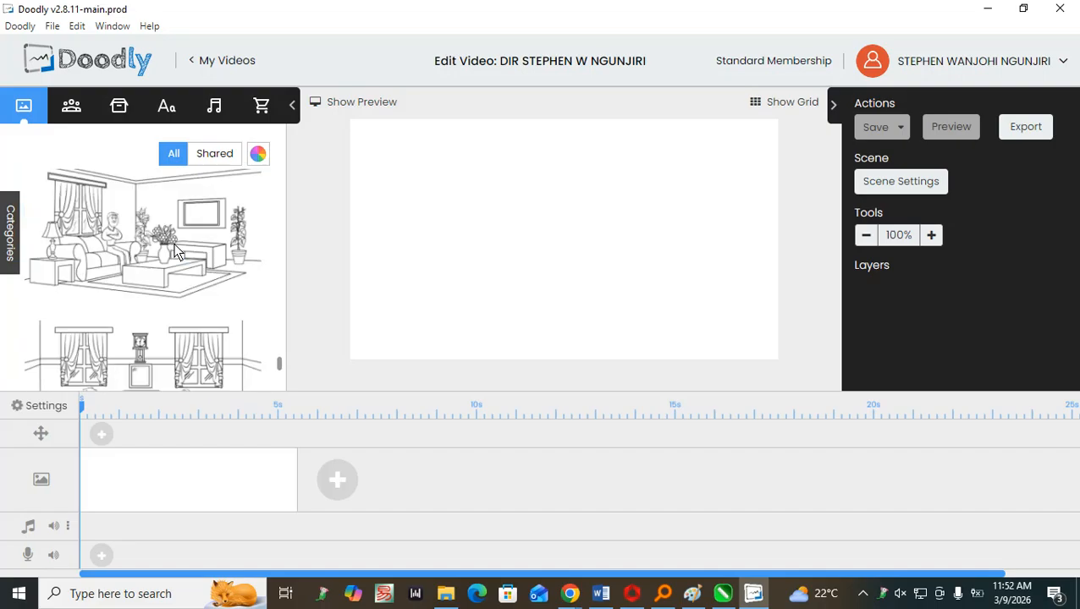
{"action": "scroll", "coordinate": [175, 250], "scroll_direction": "up", "scroll_amount": 4}
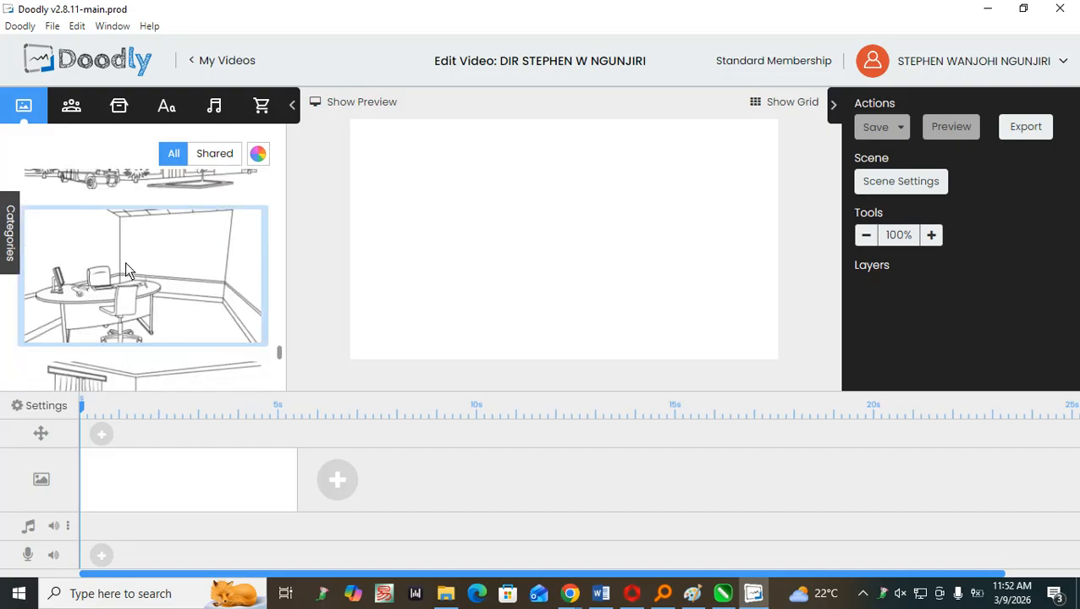
{"action": "left_click_drag", "start_coordinate": [125, 261], "coordinate": [535, 303]}
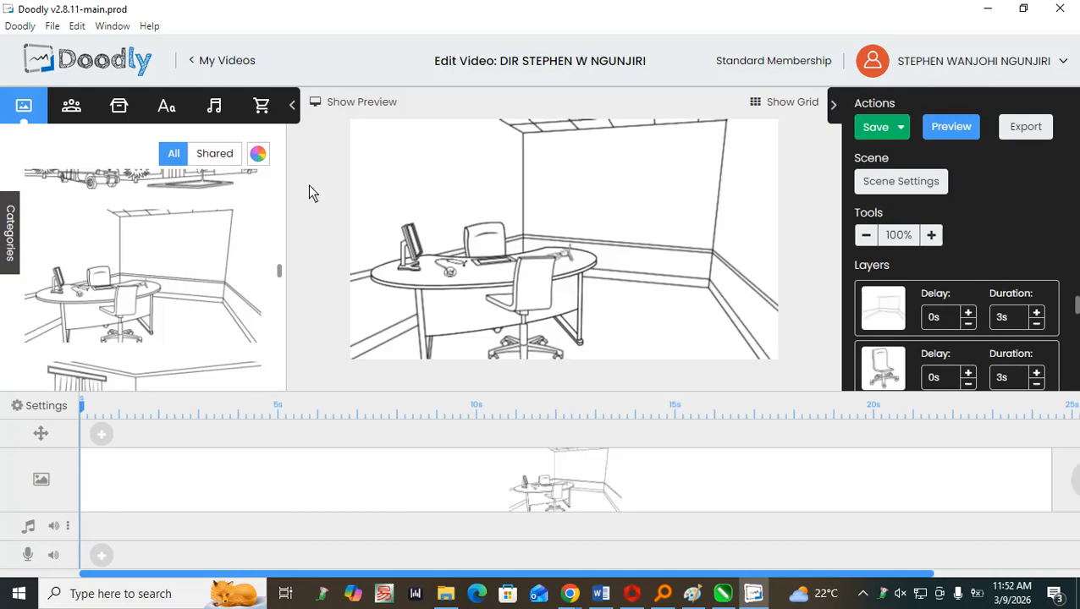
Shrink the office room background and place it at about X 81, Y 73 px, and shift the desk to about X 130, Y 241 px.
{"action": "left_click", "coordinate": [635, 215]}
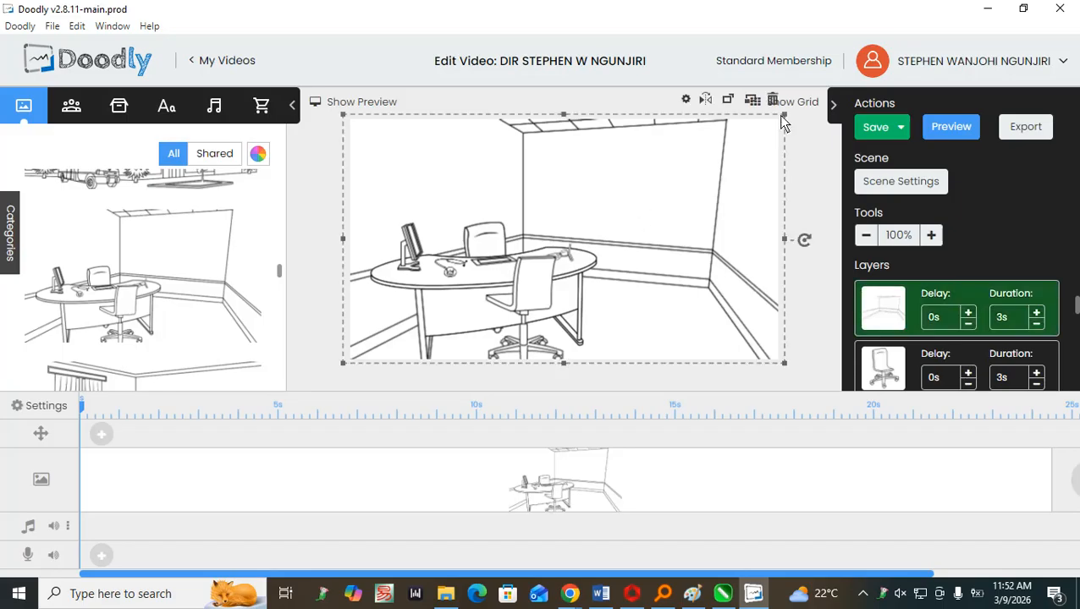
{"action": "left_click_drag", "start_coordinate": [786, 119], "coordinate": [674, 176]}
{"action": "left_click_drag", "start_coordinate": [570, 226], "coordinate": [622, 202]}
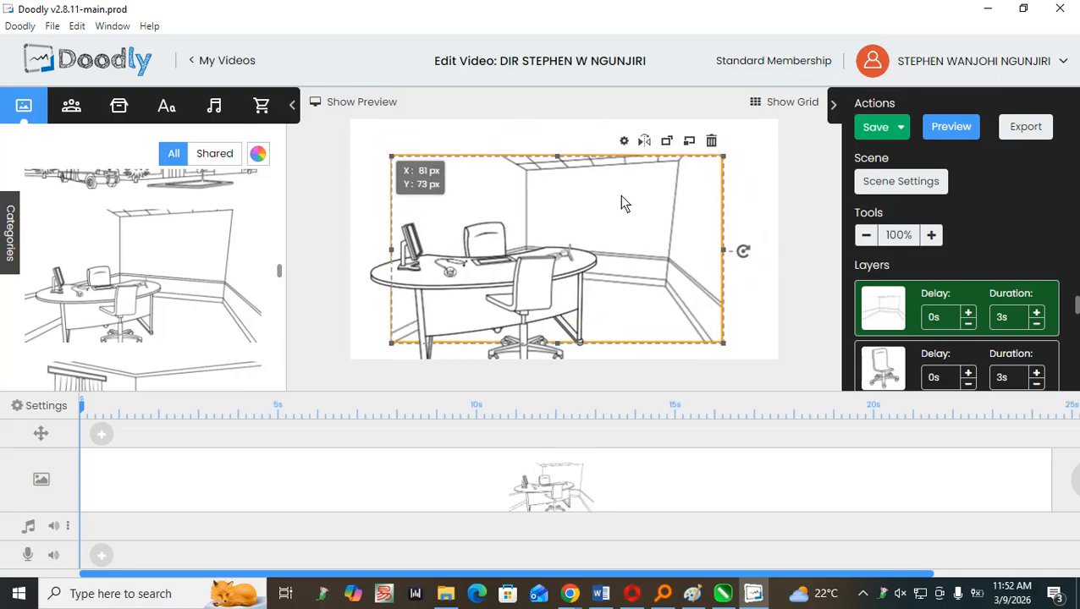
{"action": "left_click_drag", "start_coordinate": [452, 293], "coordinate": [562, 278]}
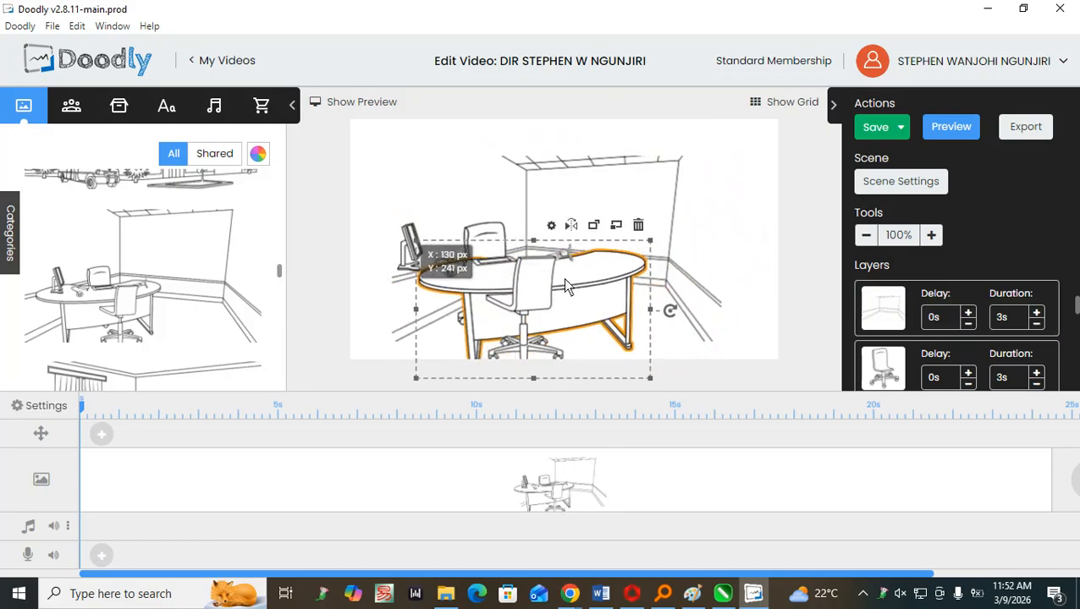
Enlarge and realign the room background to fill the whole canvas, and shift the front swivel chair towards the desk's right end.
{"action": "left_click", "coordinate": [700, 264]}
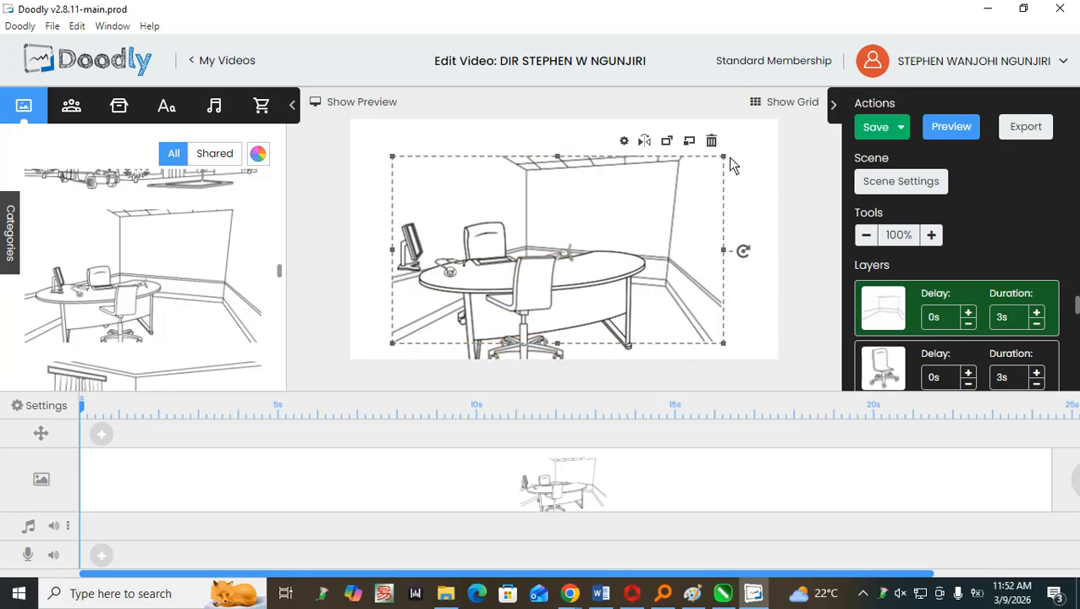
{"action": "left_click_drag", "start_coordinate": [722, 157], "coordinate": [780, 140]}
{"action": "left_click_drag", "start_coordinate": [616, 194], "coordinate": [561, 187]}
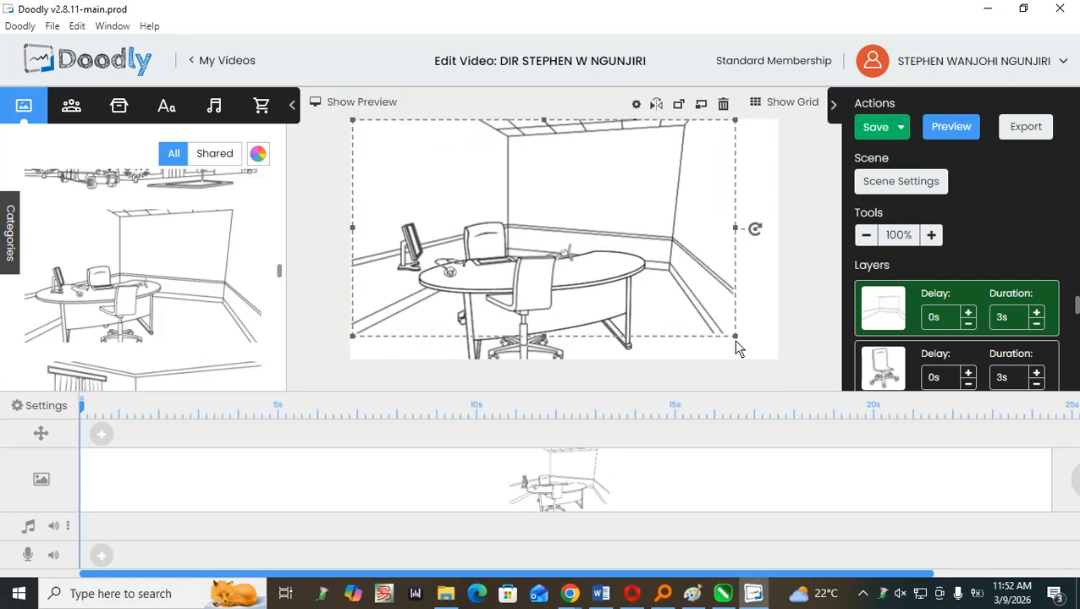
{"action": "left_click_drag", "start_coordinate": [744, 346], "coordinate": [771, 369]}
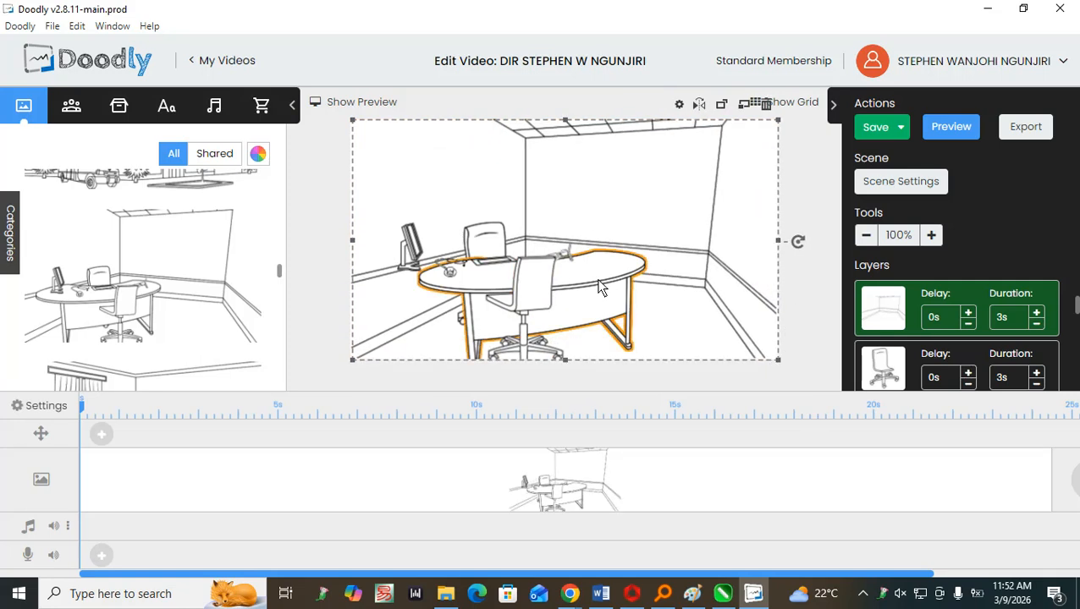
{"action": "left_click_drag", "start_coordinate": [520, 311], "coordinate": [584, 310]}
{"action": "left_click", "coordinate": [730, 311]}
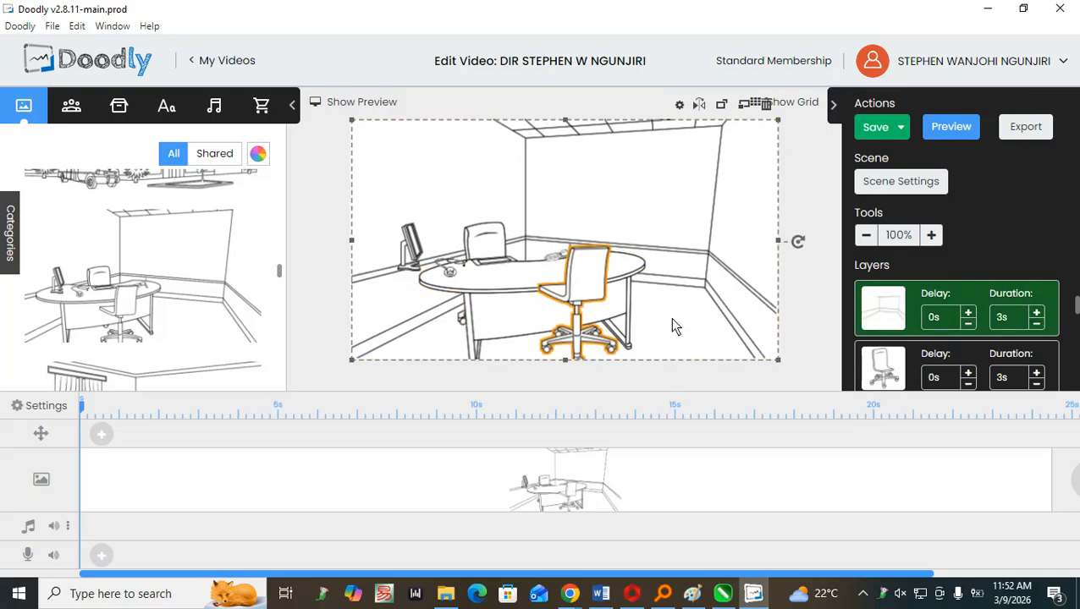
Add a Josefin Sans MediumItalic text box to the canvas, above the desk.
{"action": "left_click", "coordinate": [181, 103]}
{"action": "scroll", "coordinate": [152, 263], "scroll_direction": "down", "scroll_amount": 6}
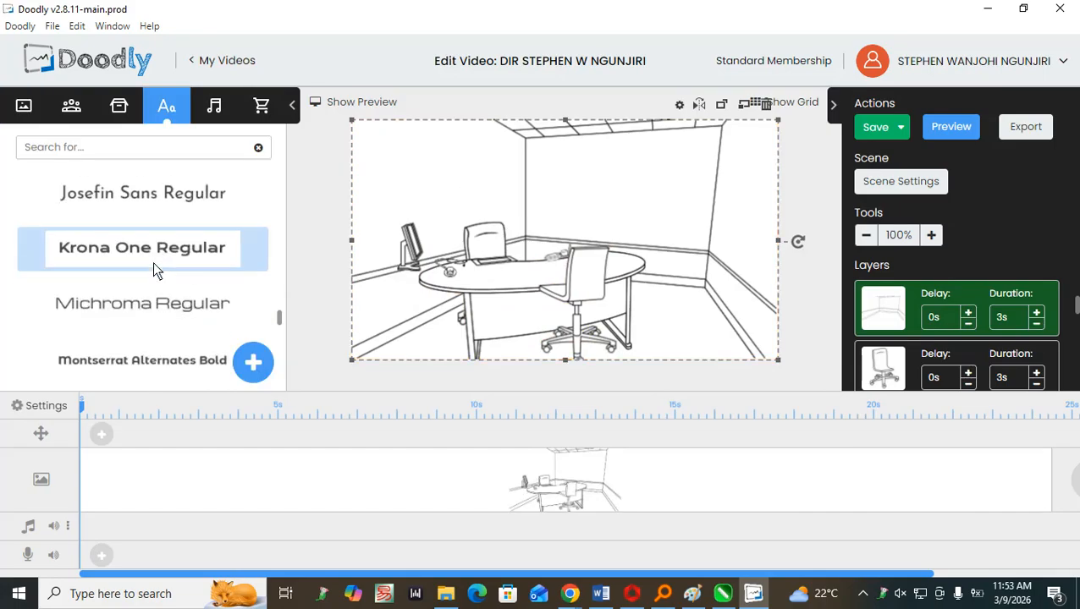
{"action": "scroll", "coordinate": [153, 262], "scroll_direction": "up", "scroll_amount": 4}
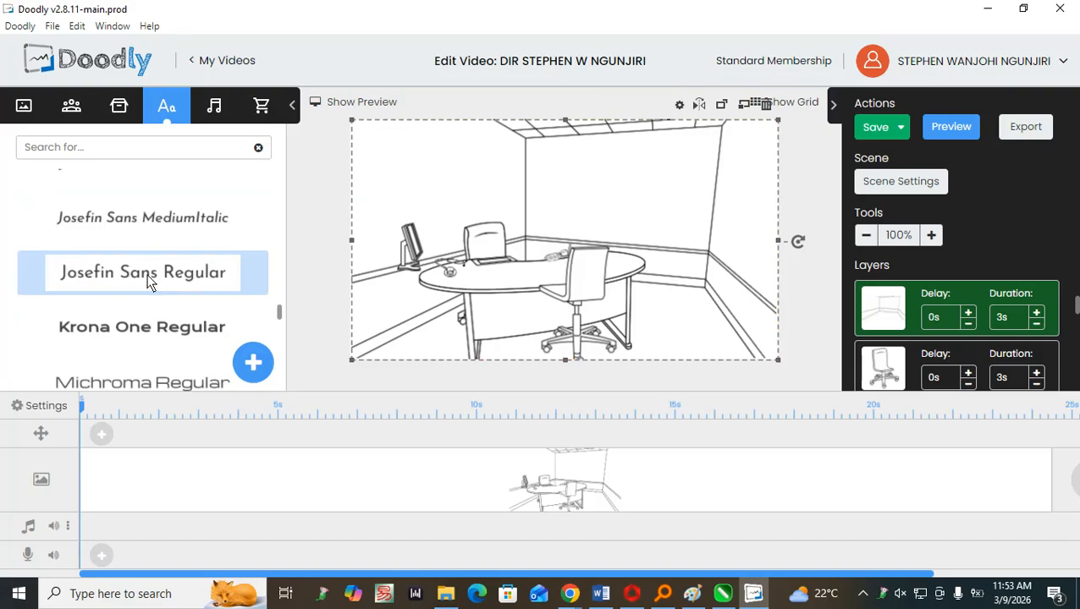
{"action": "left_click", "coordinate": [145, 228]}
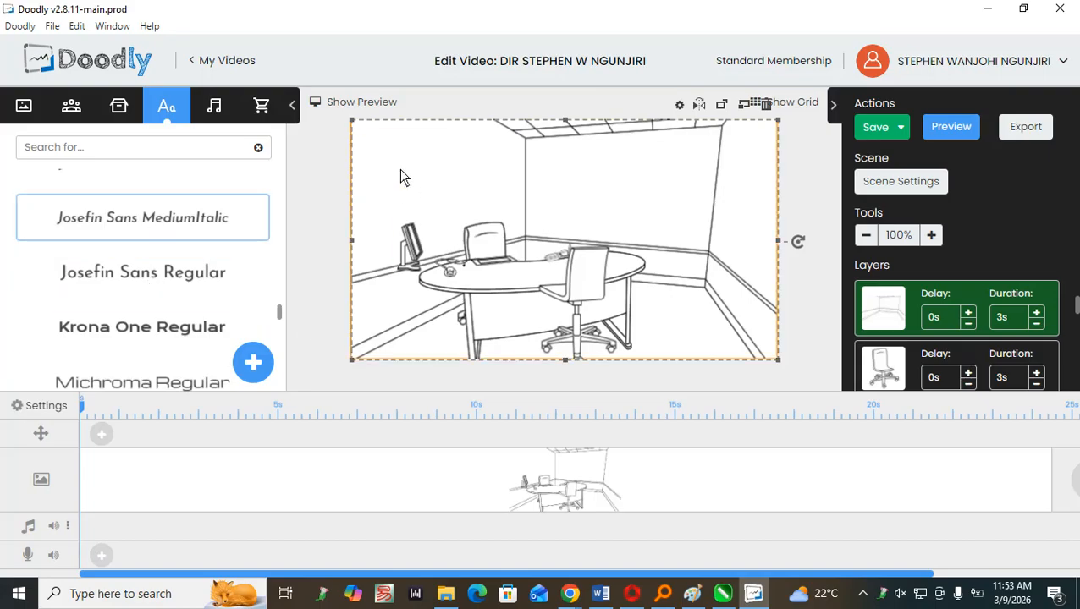
{"action": "left_click_drag", "start_coordinate": [200, 233], "coordinate": [552, 225]}
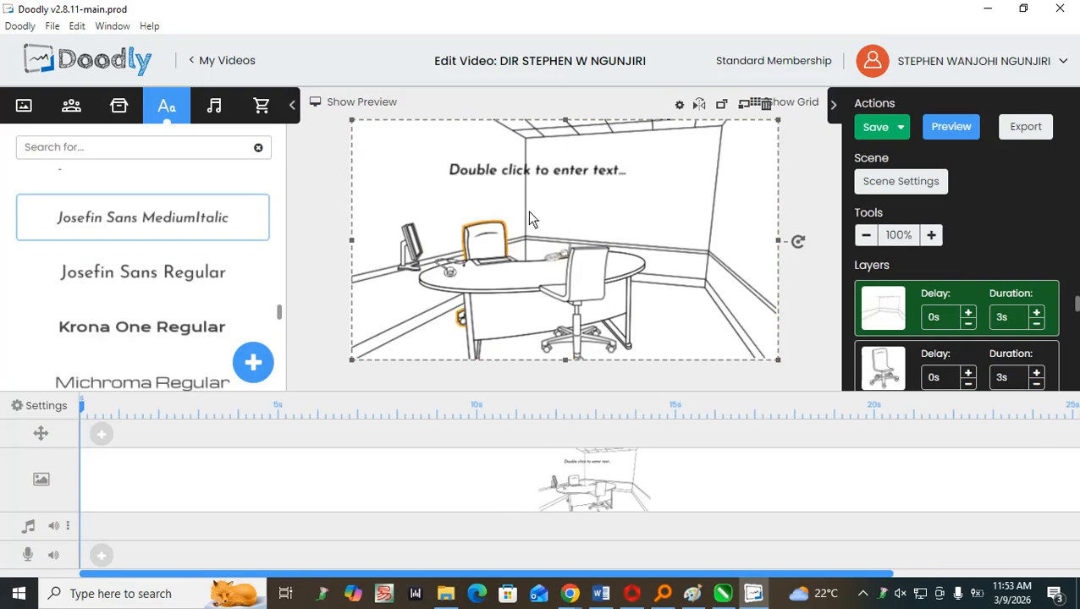
Replace the placeholder wording of the text box with "CONTEXT EXPERTS AGENCIES LIMITED".
{"action": "left_click", "coordinate": [523, 173]}
{"action": "double_click", "coordinate": [523, 174]}
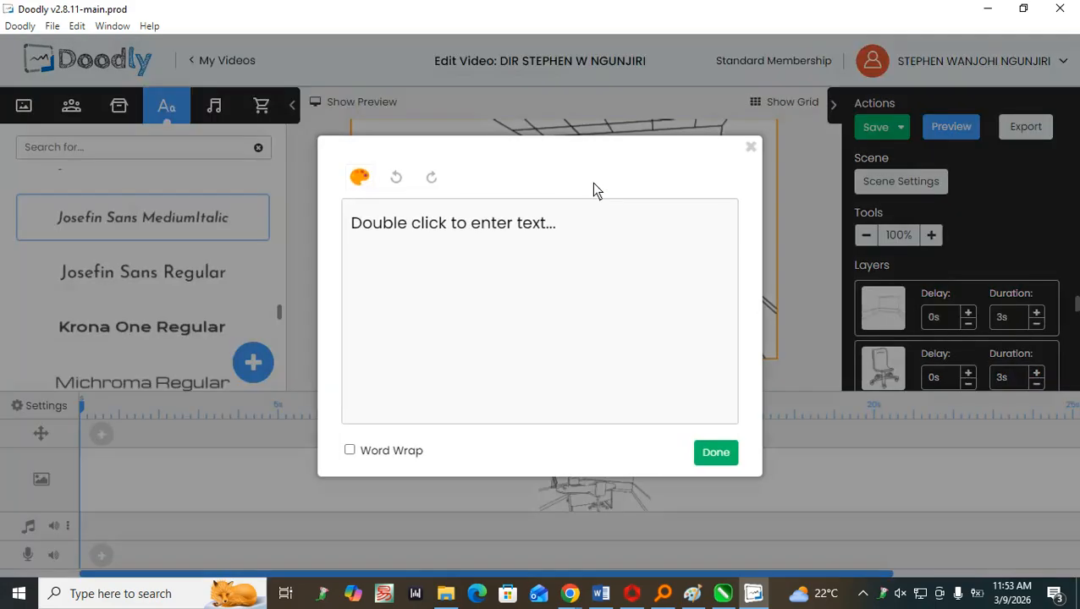
{"action": "left_click_drag", "start_coordinate": [541, 251], "coordinate": [296, 229]}
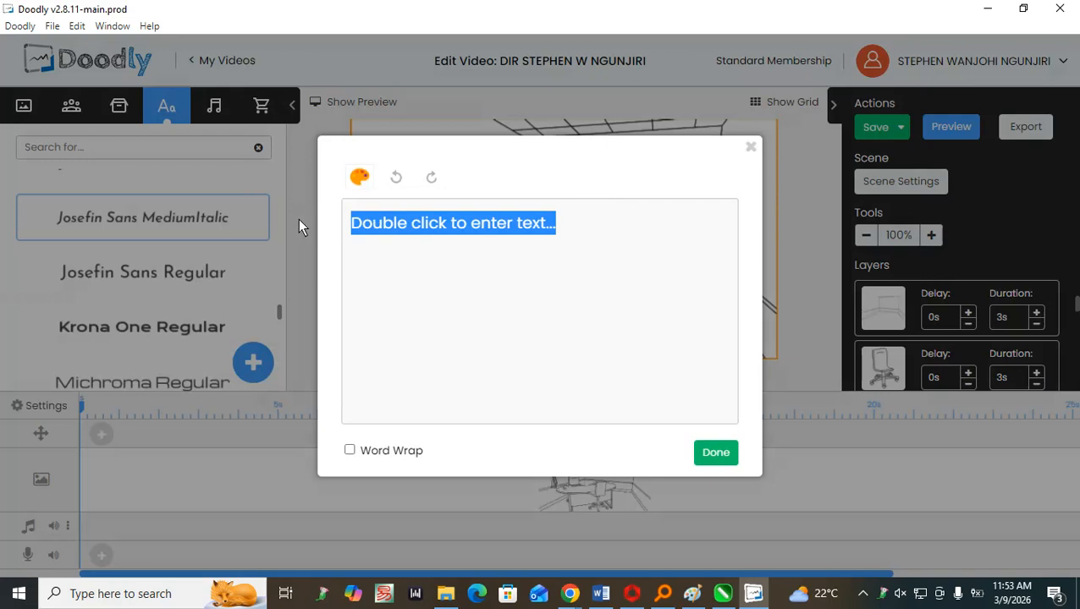
{"action": "type", "text": "CONTE"}
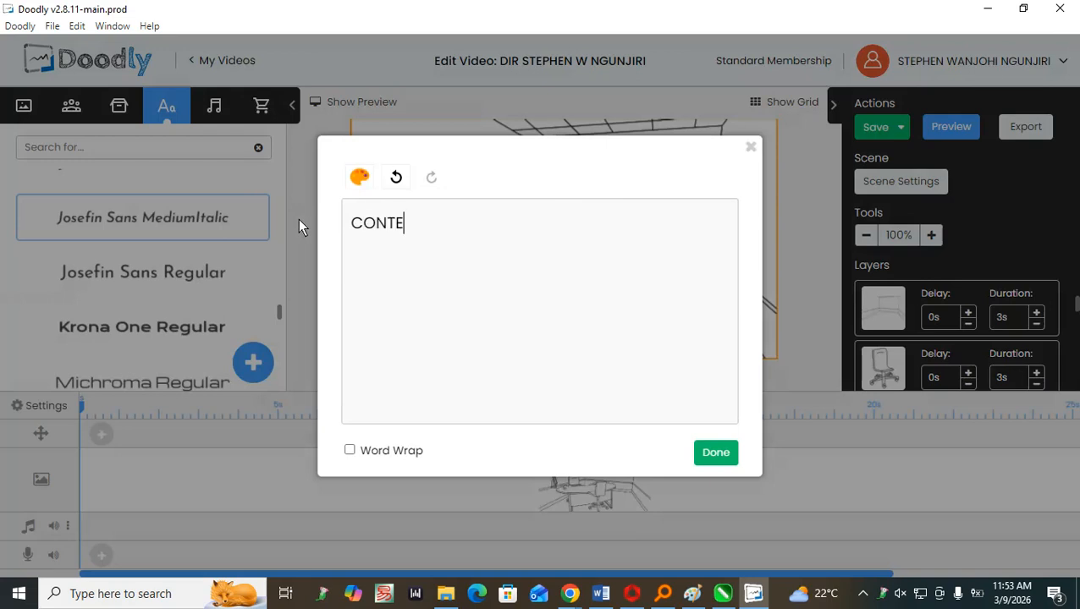
{"action": "type", "text": "XT EXPERTS"}
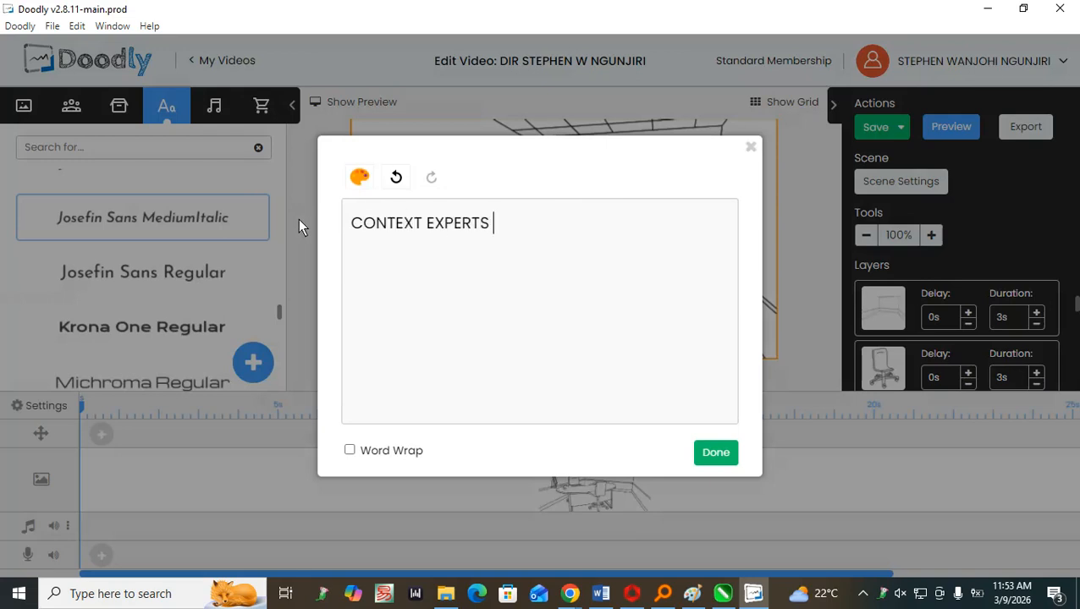
{"action": "type", "text": " AGENCIES L"}
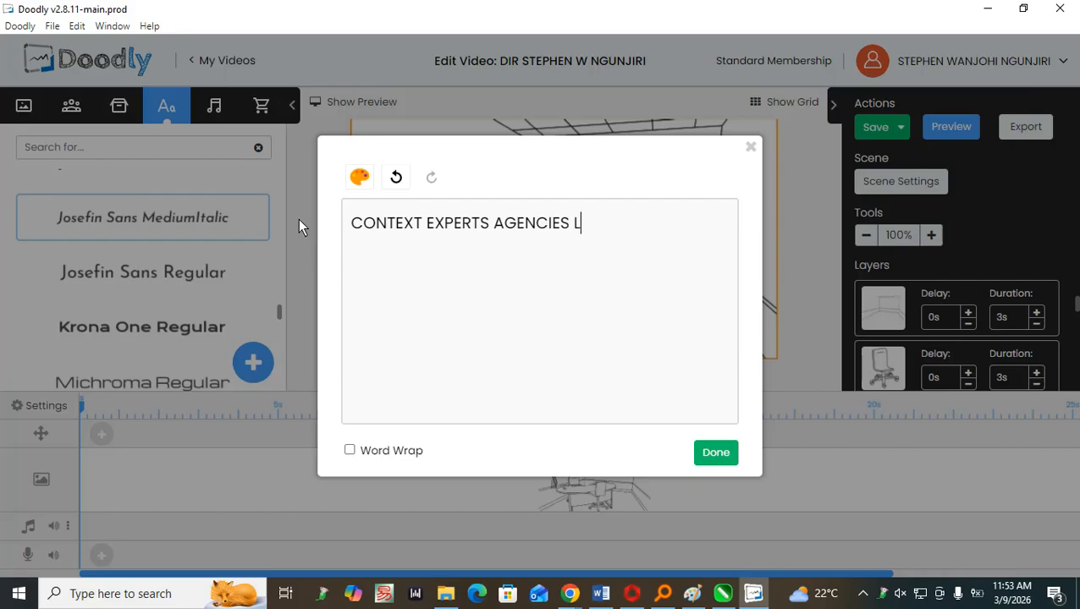
{"action": "type", "text": "IMITED"}
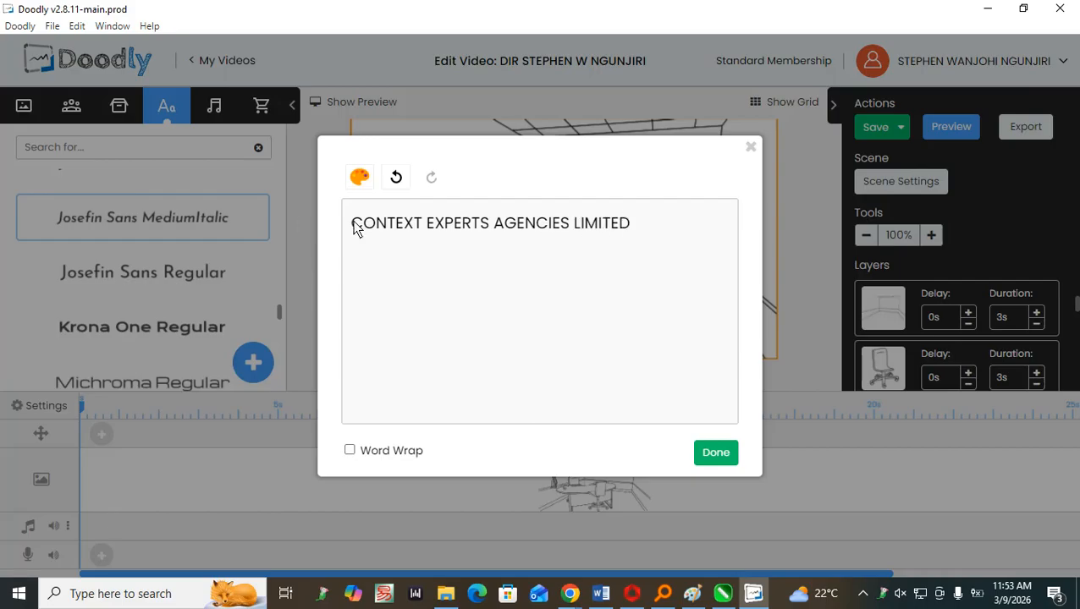
{"action": "left_click", "coordinate": [705, 453]}
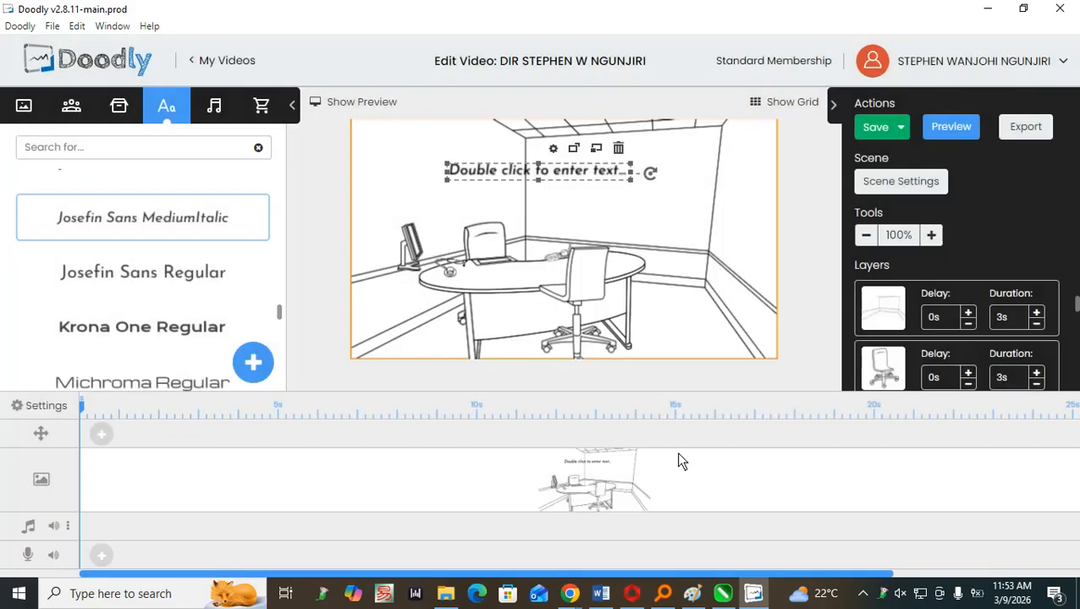
Inspect the asset settings of the text above the desk, leaving them as they are.
{"action": "left_click", "coordinate": [771, 188]}
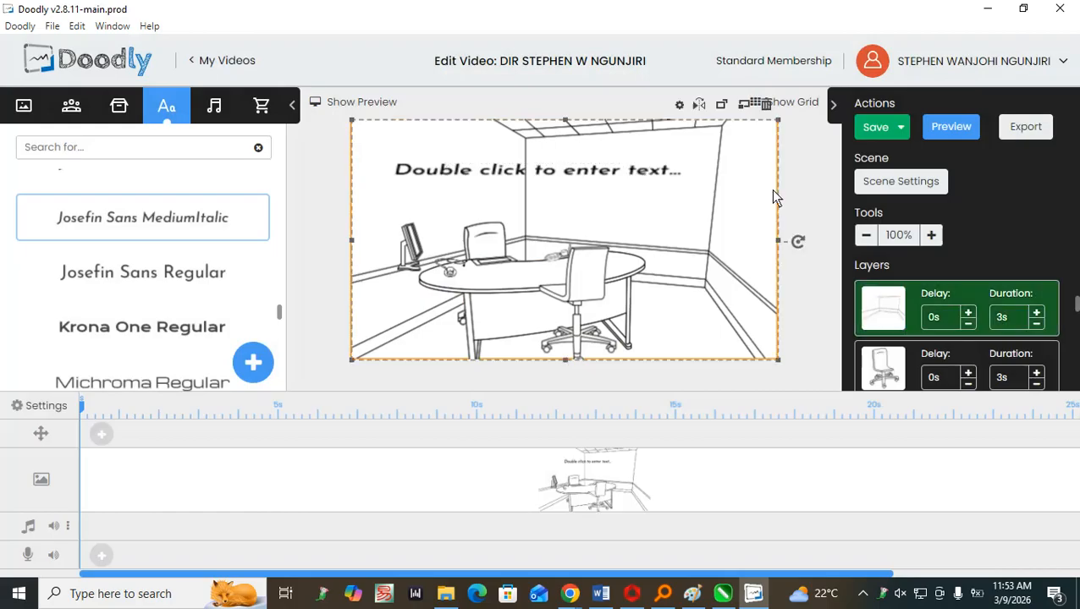
{"action": "left_click", "coordinate": [583, 174]}
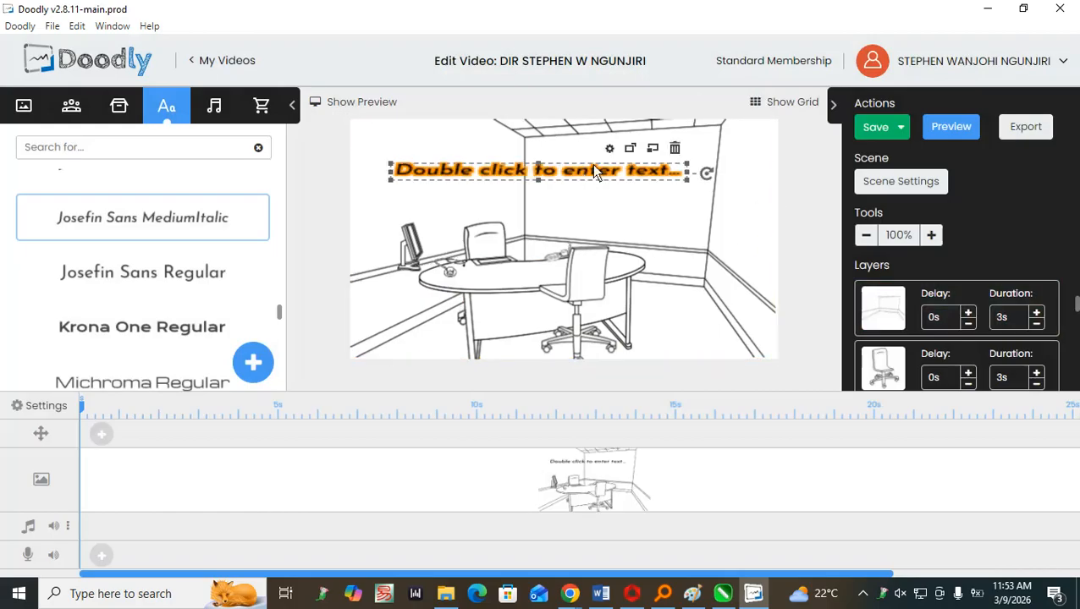
{"action": "left_click", "coordinate": [609, 148]}
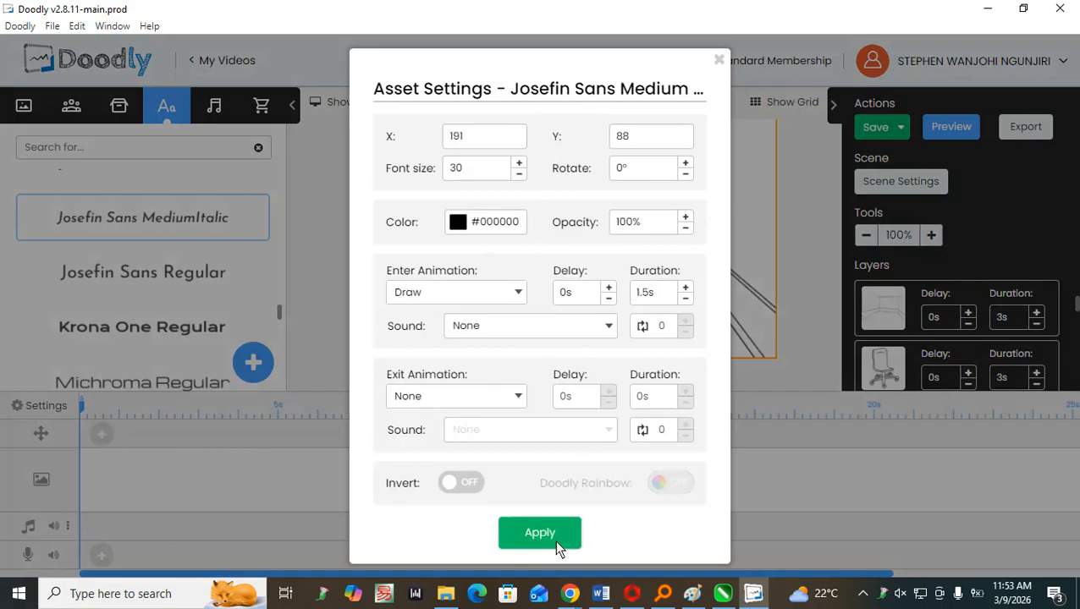
{"action": "left_click", "coordinate": [719, 61]}
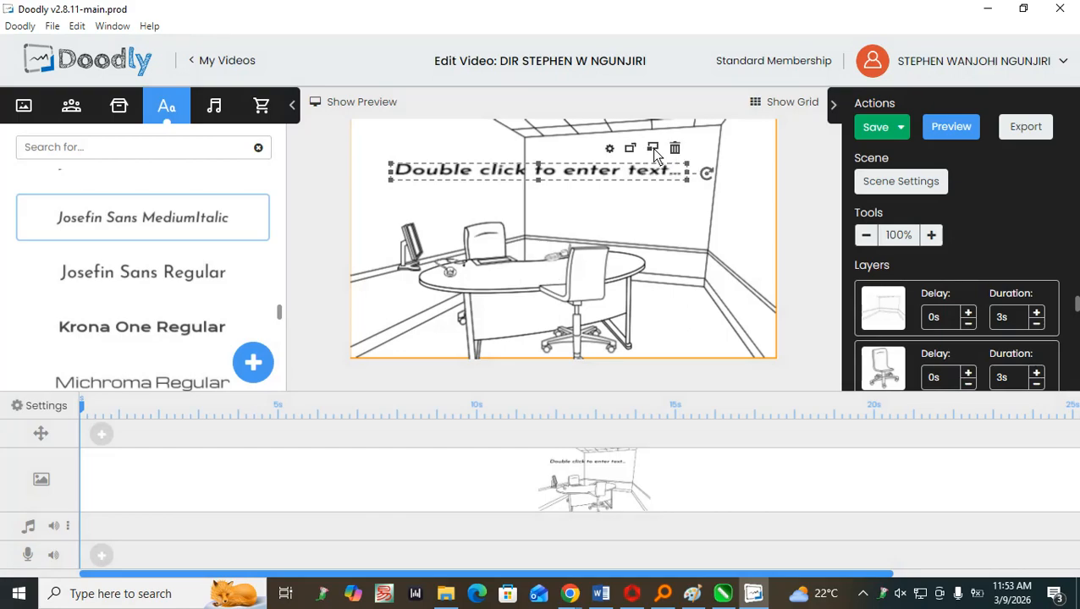
Replace the text's wording with "XXXX" and reshape its box into a narrower, taller one on the back wall.
{"action": "double_click", "coordinate": [553, 172]}
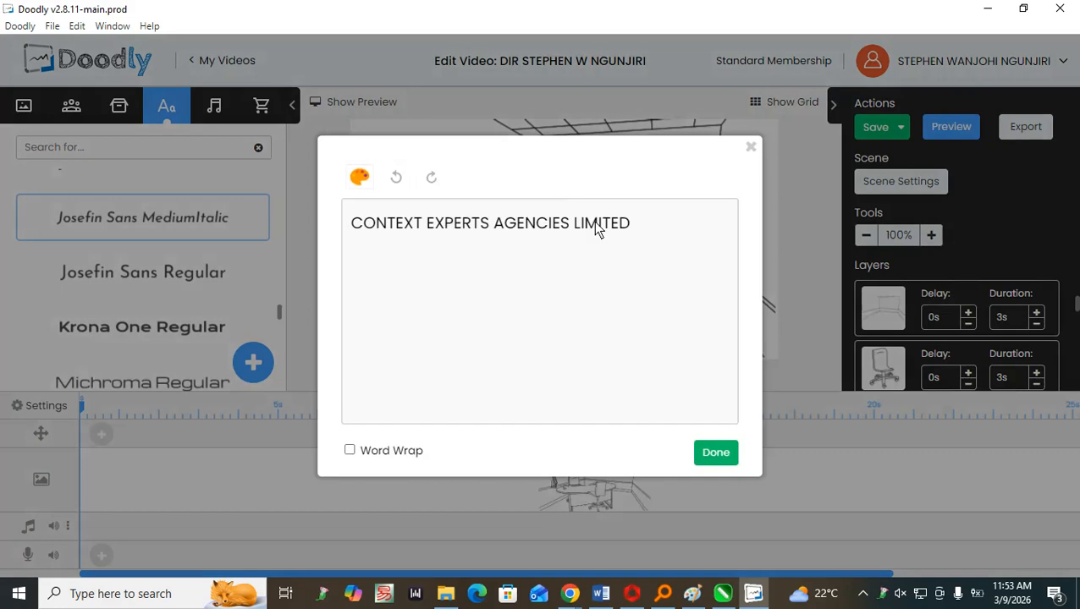
{"action": "left_click_drag", "start_coordinate": [630, 223], "coordinate": [261, 216]}
{"action": "type", "text": "xxxx"}
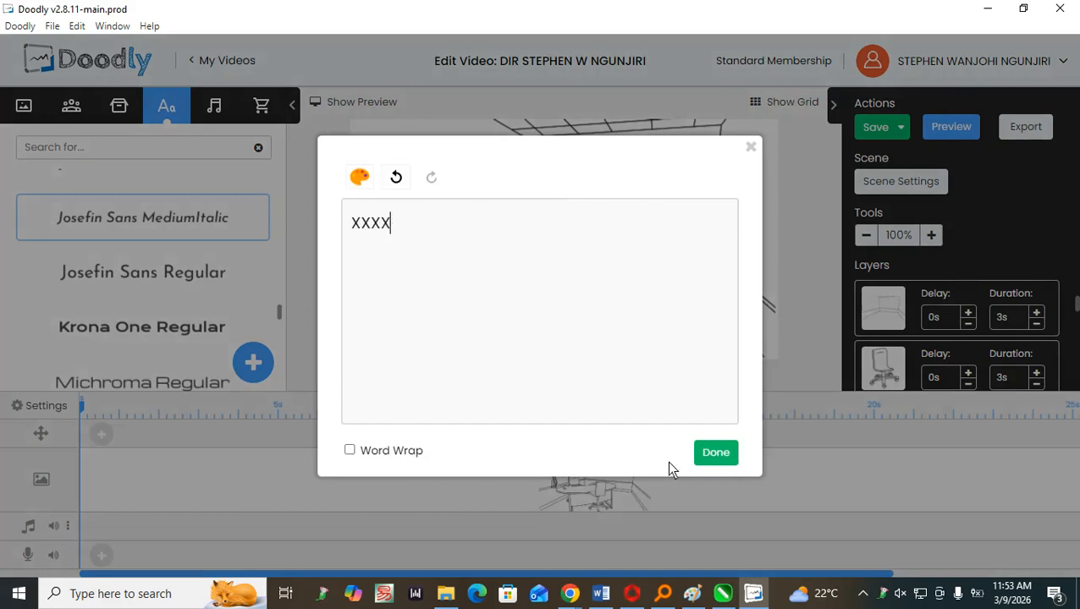
{"action": "left_click", "coordinate": [720, 451]}
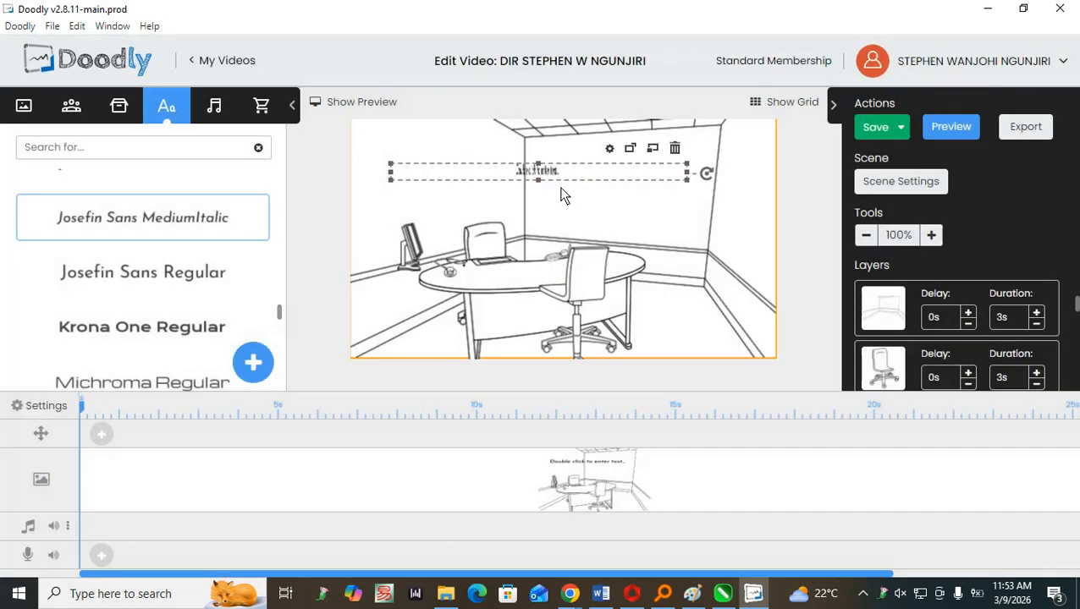
{"action": "left_click_drag", "start_coordinate": [588, 159], "coordinate": [650, 175]}
Reopen the wall text for editing, try clearing its wording, undo and redo the clearing, and close the editor without saving.
{"action": "left_click", "coordinate": [542, 172]}
{"action": "double_click", "coordinate": [616, 184]}
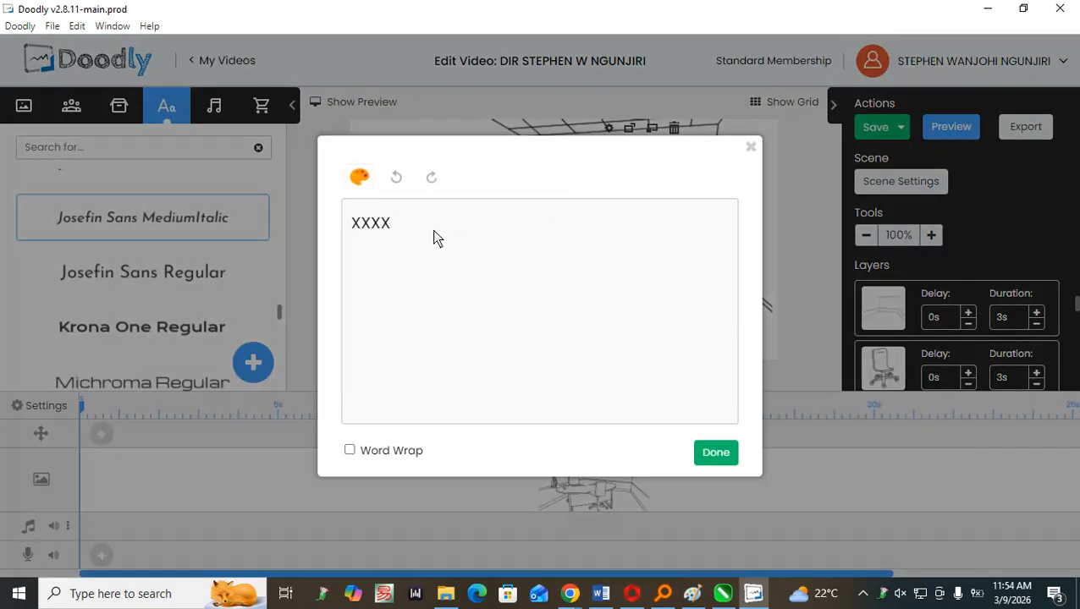
{"action": "key", "text": "ctrl+a"}
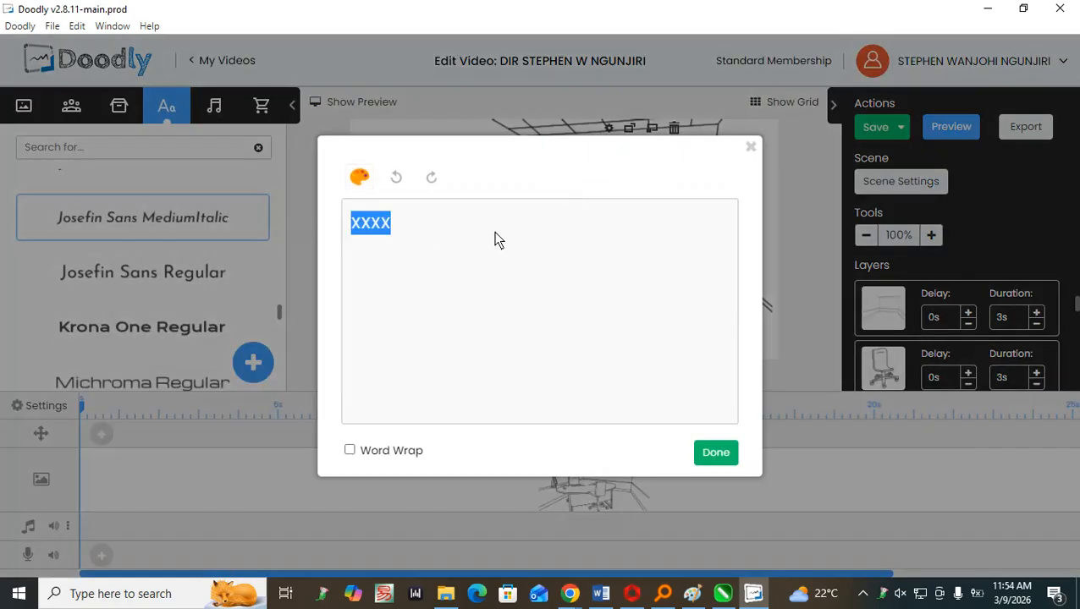
{"action": "key", "text": "BackSpace"}
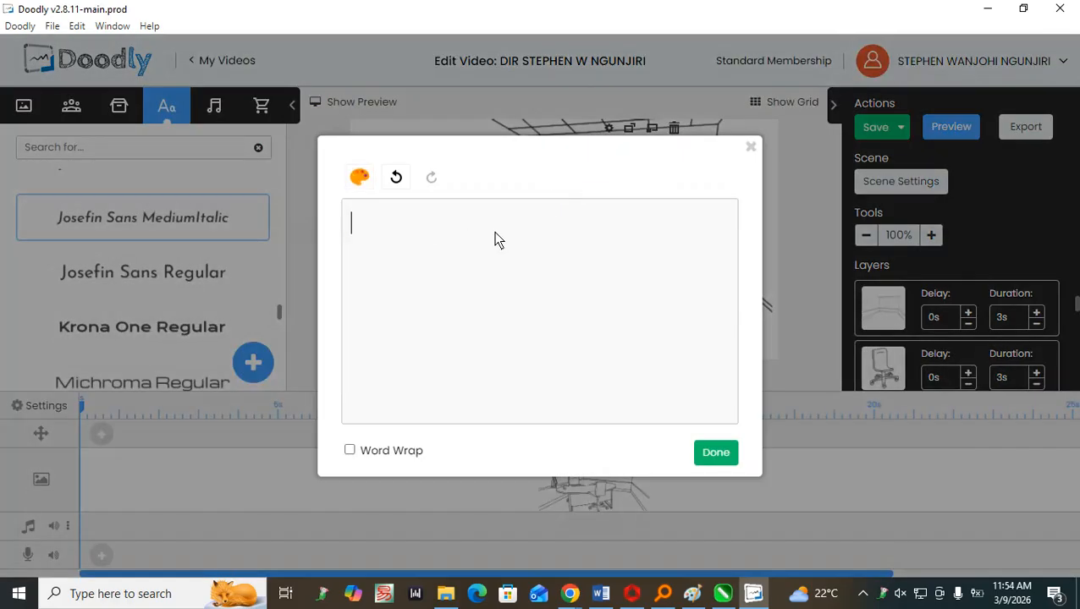
{"action": "left_click", "coordinate": [396, 177]}
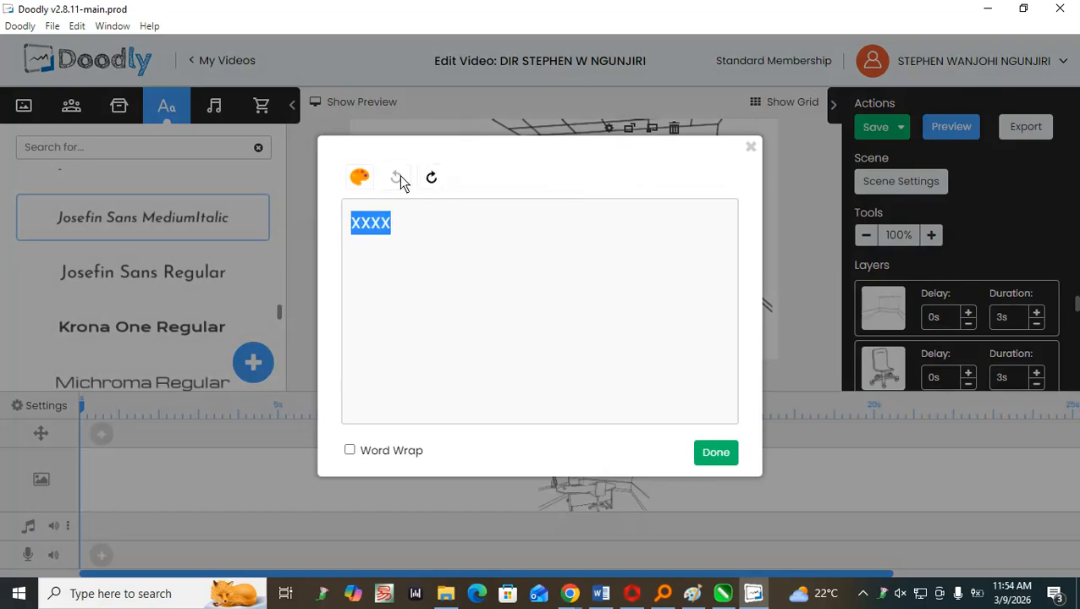
{"action": "left_click", "coordinate": [430, 176]}
{"action": "left_click", "coordinate": [751, 148]}
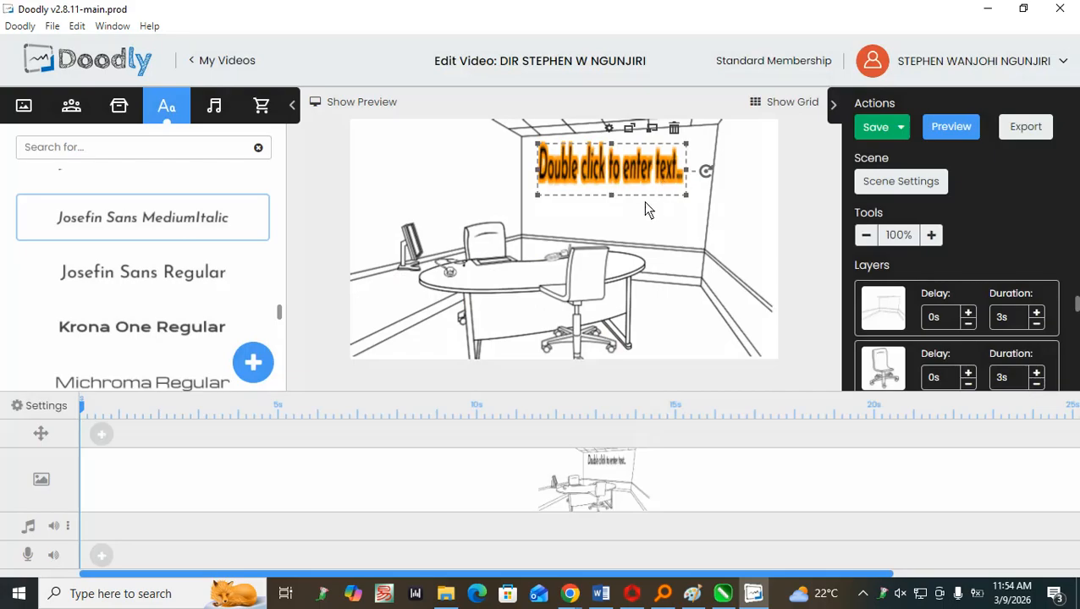
Delete the Josefin Sans text from the office scene.
{"action": "key", "text": "Delete"}
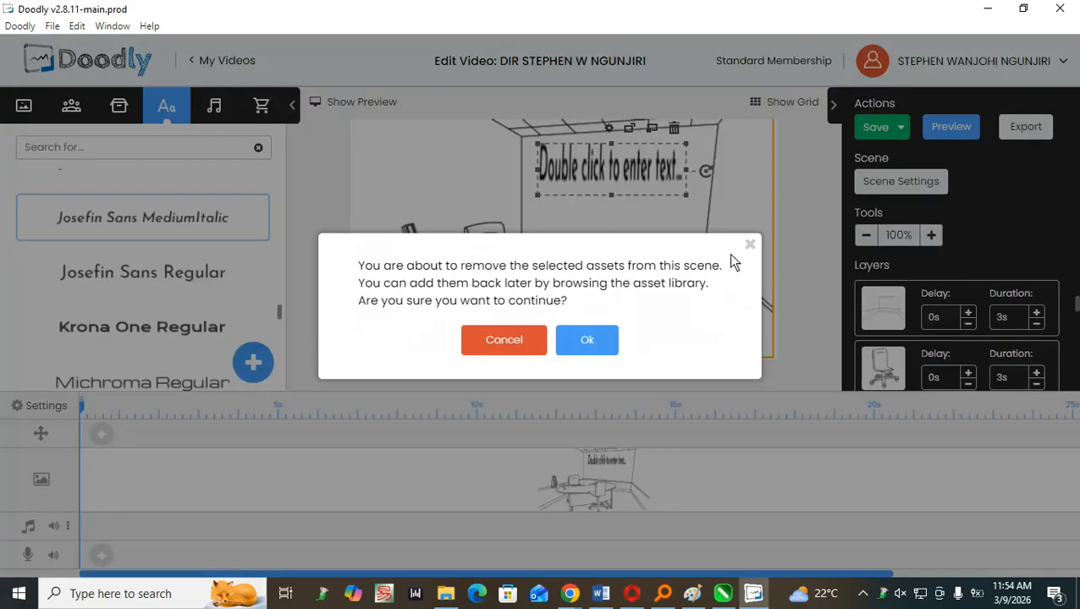
{"action": "key", "text": "Escape"}
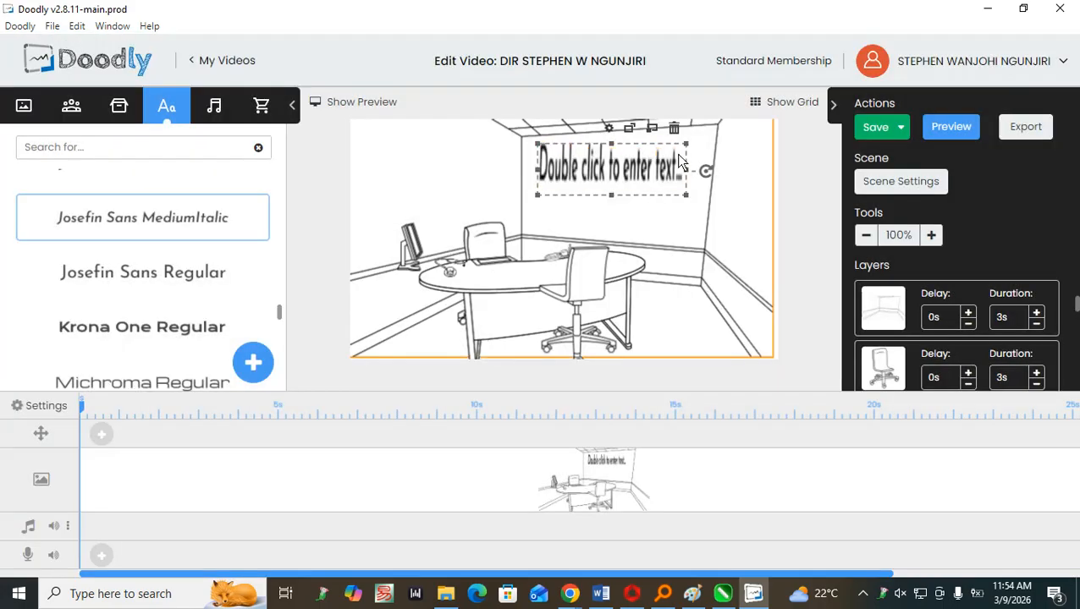
{"action": "left_click", "coordinate": [673, 130]}
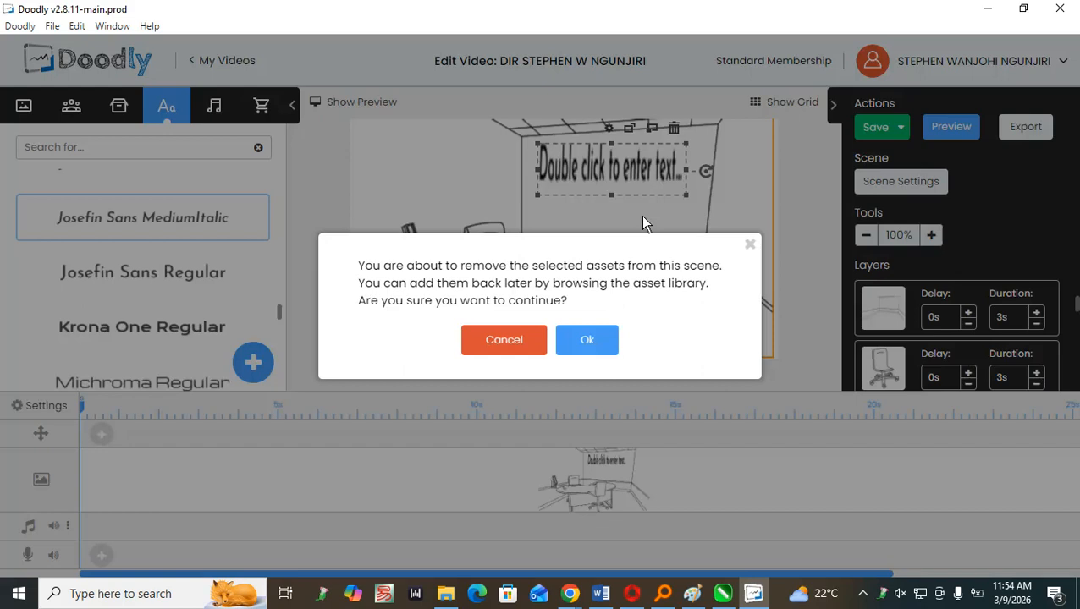
{"action": "left_click", "coordinate": [593, 341]}
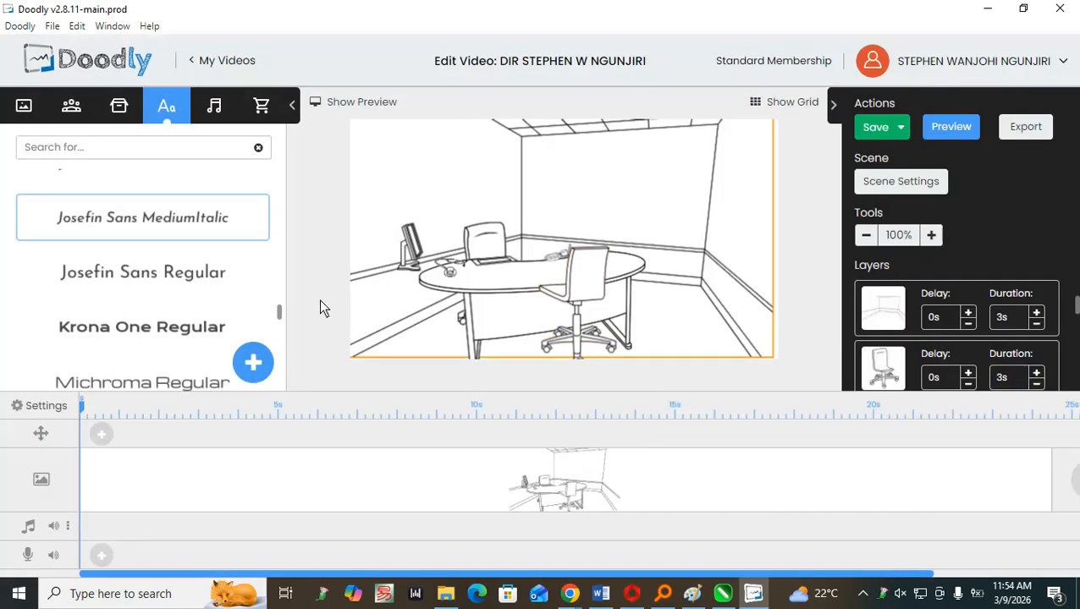
Check the summary request in the Claude chat, return to Doodly, and realign the room background with the canvas edges.
{"action": "key", "text": "alt+Tab"}
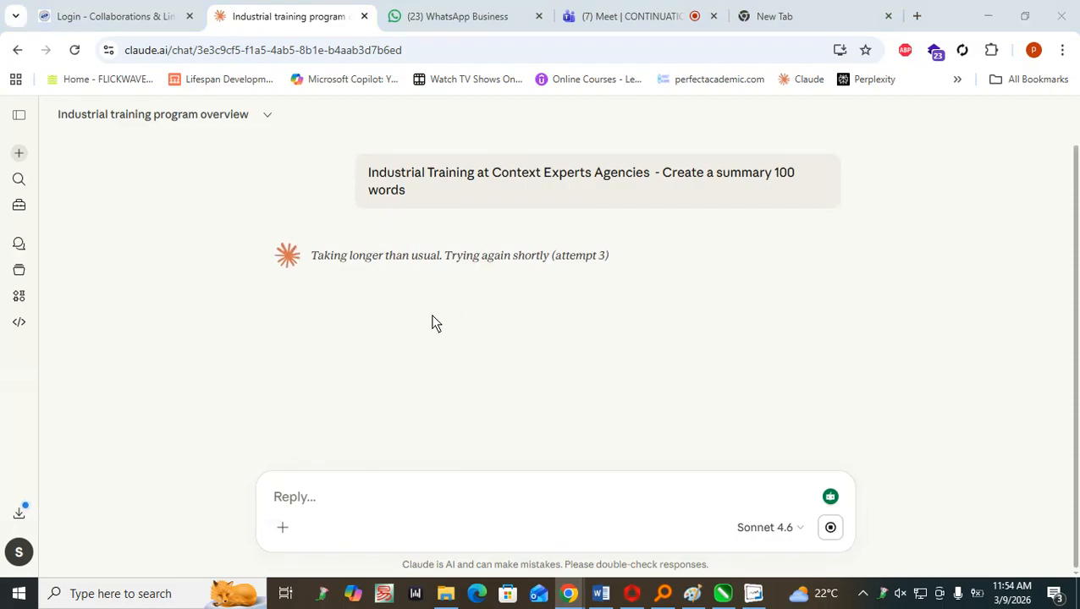
{"action": "key", "text": "alt+Tab"}
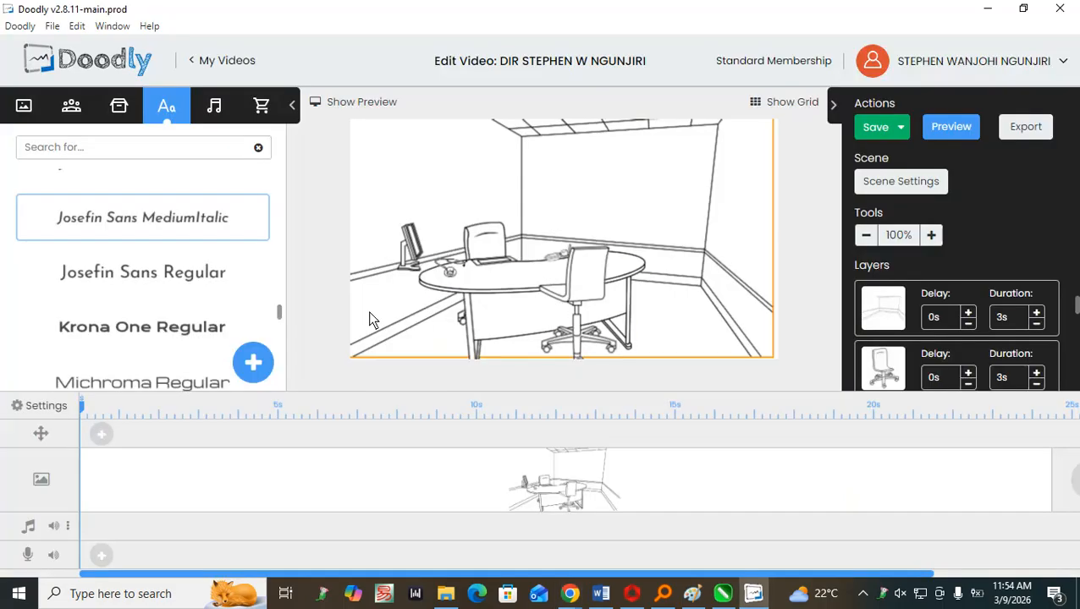
{"action": "left_click", "coordinate": [758, 235]}
{"action": "left_click_drag", "start_coordinate": [758, 234], "coordinate": [749, 244]}
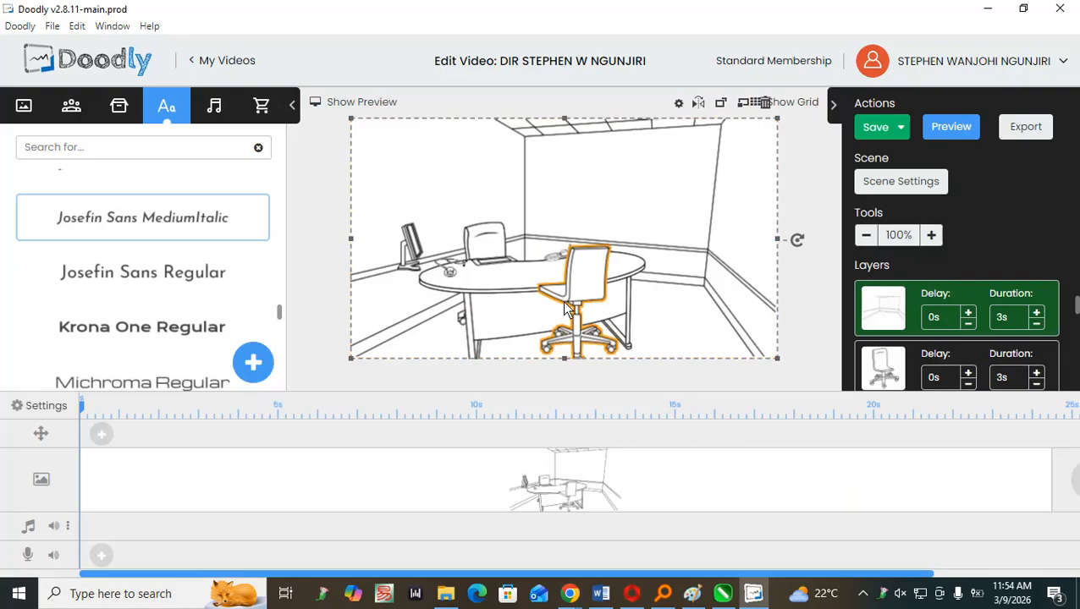
Browse the character library for a figure that fits the office scene.
{"action": "left_click", "coordinate": [72, 107]}
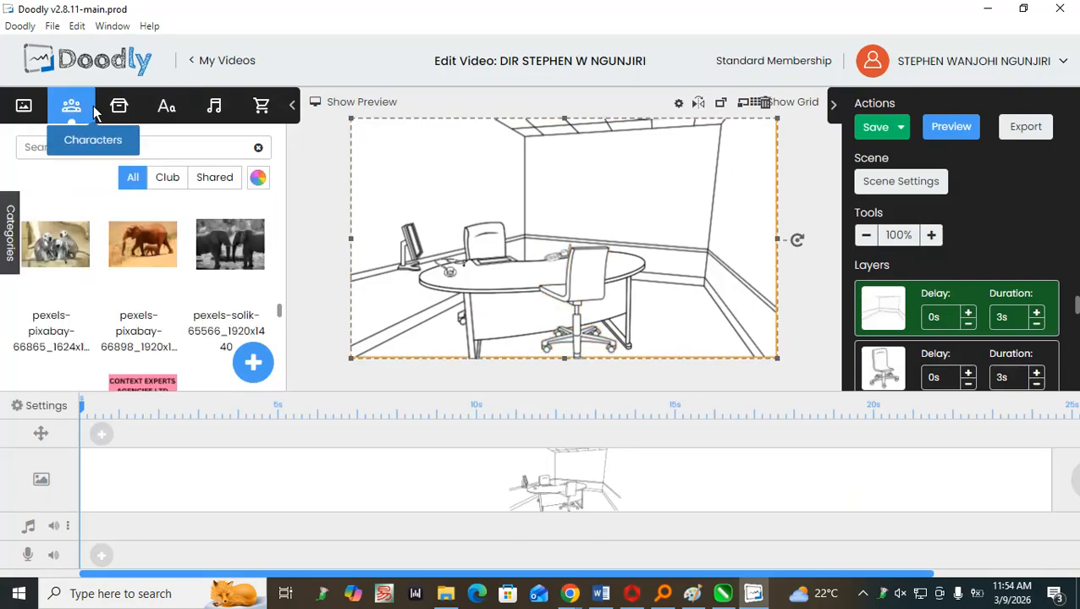
{"action": "scroll", "coordinate": [135, 259], "scroll_direction": "down", "scroll_amount": 1}
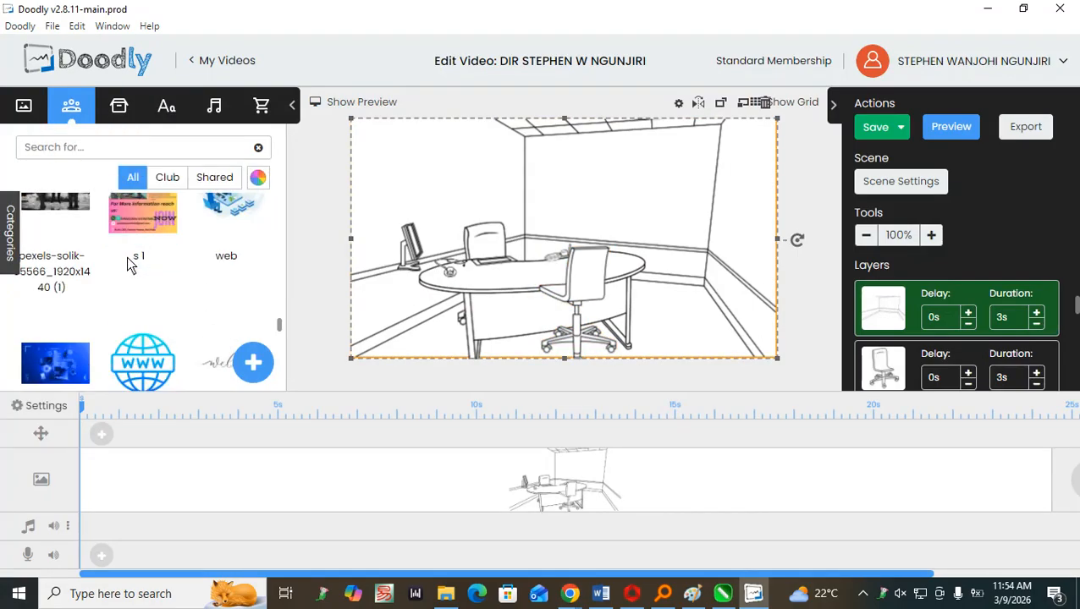
{"action": "scroll", "coordinate": [123, 258], "scroll_direction": "up", "scroll_amount": 1}
{"action": "scroll", "coordinate": [121, 256], "scroll_direction": "down", "scroll_amount": 4}
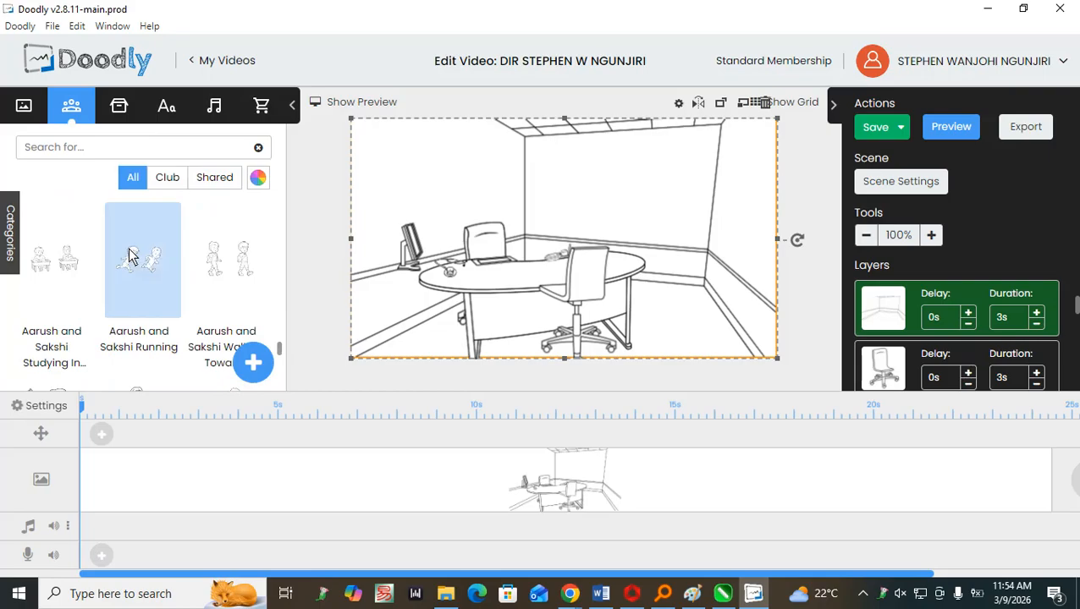
{"action": "scroll", "coordinate": [129, 248], "scroll_direction": "down", "scroll_amount": 1}
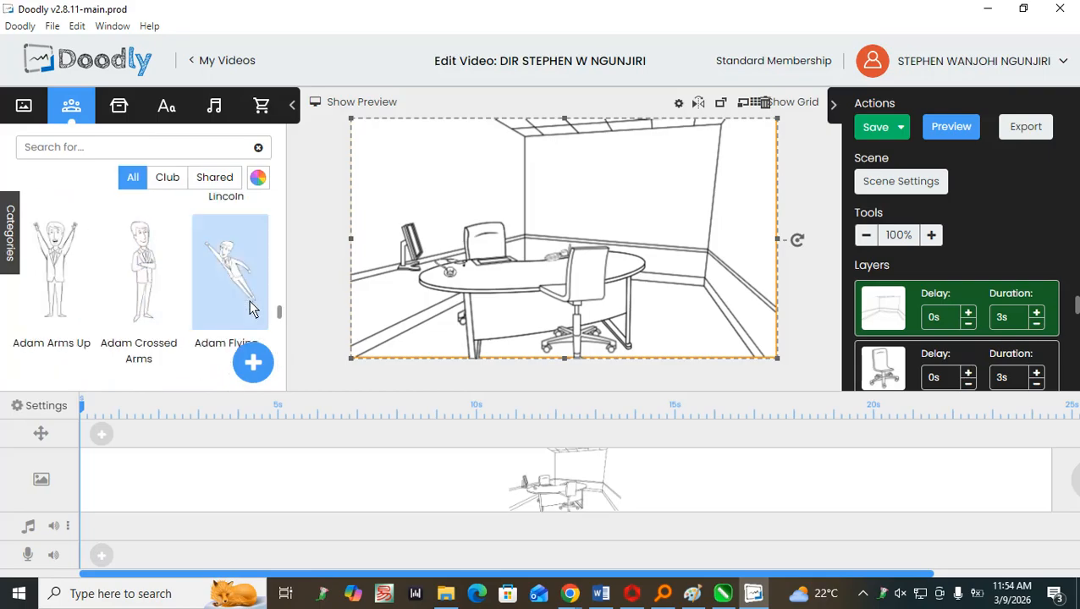
{"action": "scroll", "coordinate": [146, 269], "scroll_direction": "down", "scroll_amount": 2}
{"action": "scroll", "coordinate": [146, 269], "scroll_direction": "down", "scroll_amount": 1}
{"action": "scroll", "coordinate": [161, 203], "scroll_direction": "up", "scroll_amount": 1}
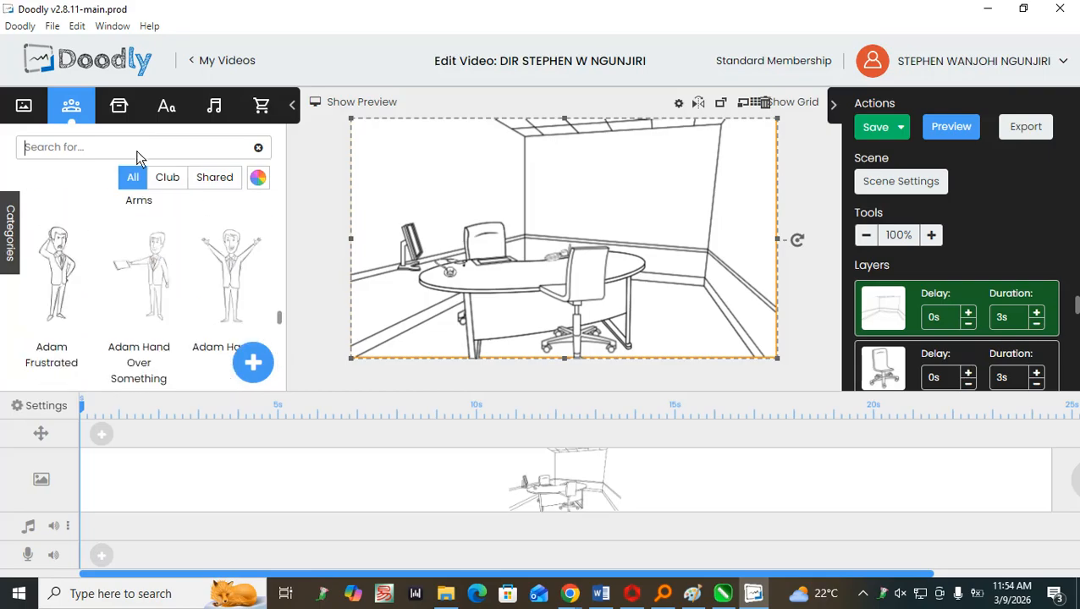
Search the character library for "MAN SITTING" and look through the first results.
{"action": "left_click", "coordinate": [137, 149]}
{"action": "type", "text": "MAN"}
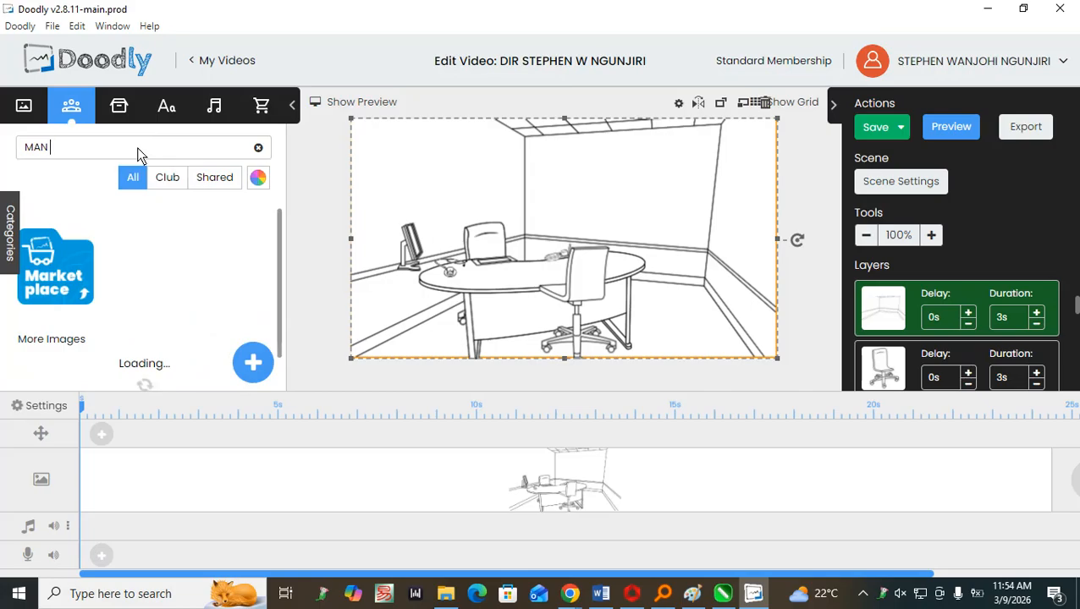
{"action": "type", "text": " SITT"}
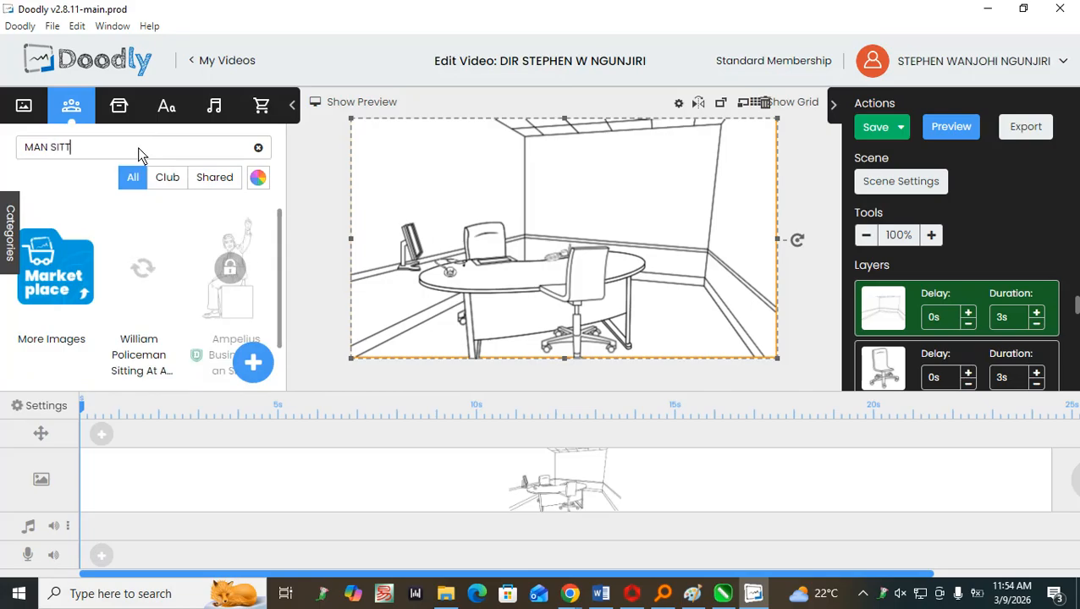
{"action": "type", "text": "ING"}
{"action": "scroll", "coordinate": [220, 277], "scroll_direction": "down", "scroll_amount": 1}
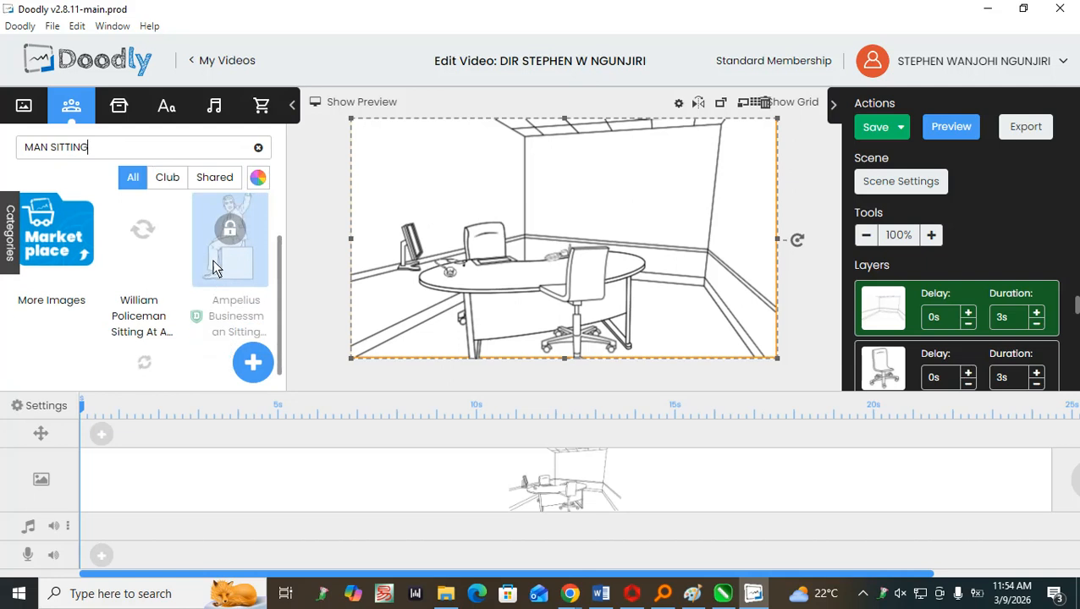
{"action": "scroll", "coordinate": [144, 255], "scroll_direction": "up", "scroll_amount": 1}
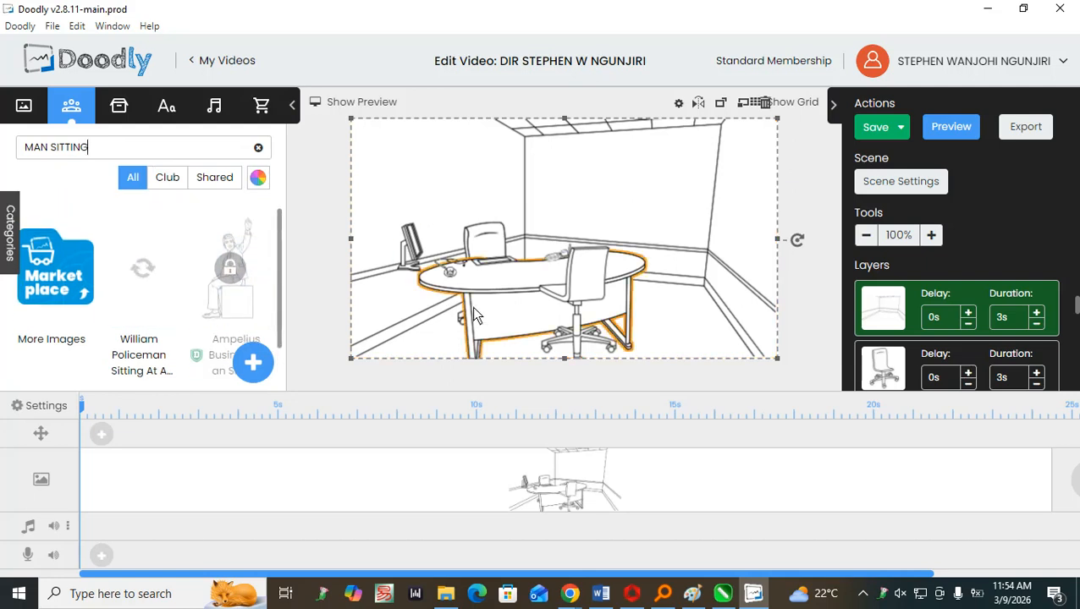
{"action": "scroll", "coordinate": [128, 256], "scroll_direction": "down", "scroll_amount": 1}
{"action": "scroll", "coordinate": [130, 257], "scroll_direction": "up", "scroll_amount": 1}
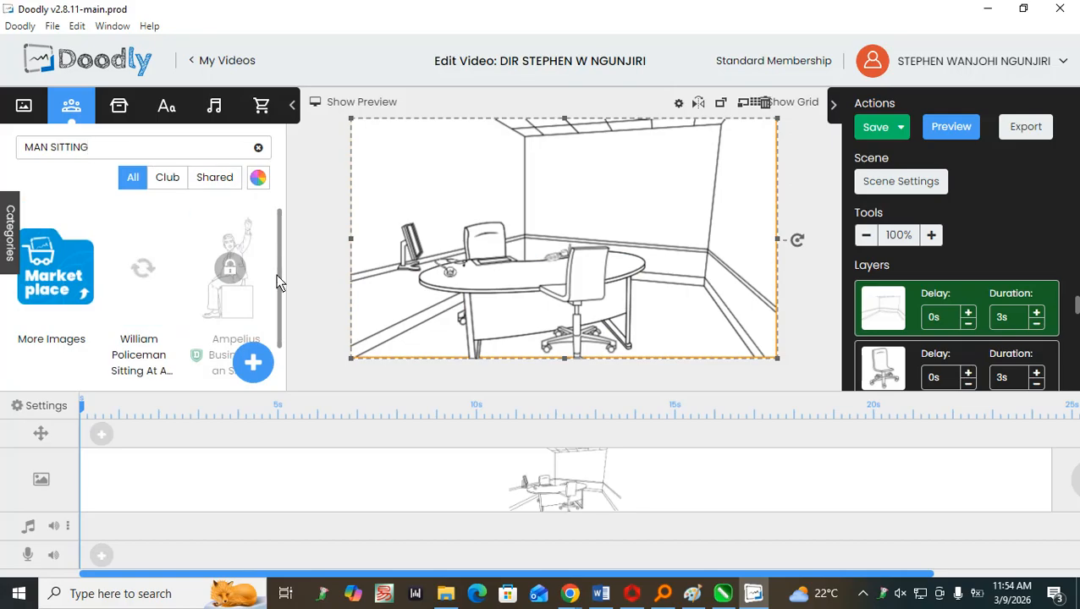
{"action": "scroll", "coordinate": [184, 255], "scroll_direction": "down", "scroll_amount": 1}
{"action": "scroll", "coordinate": [211, 259], "scroll_direction": "up", "scroll_amount": 1}
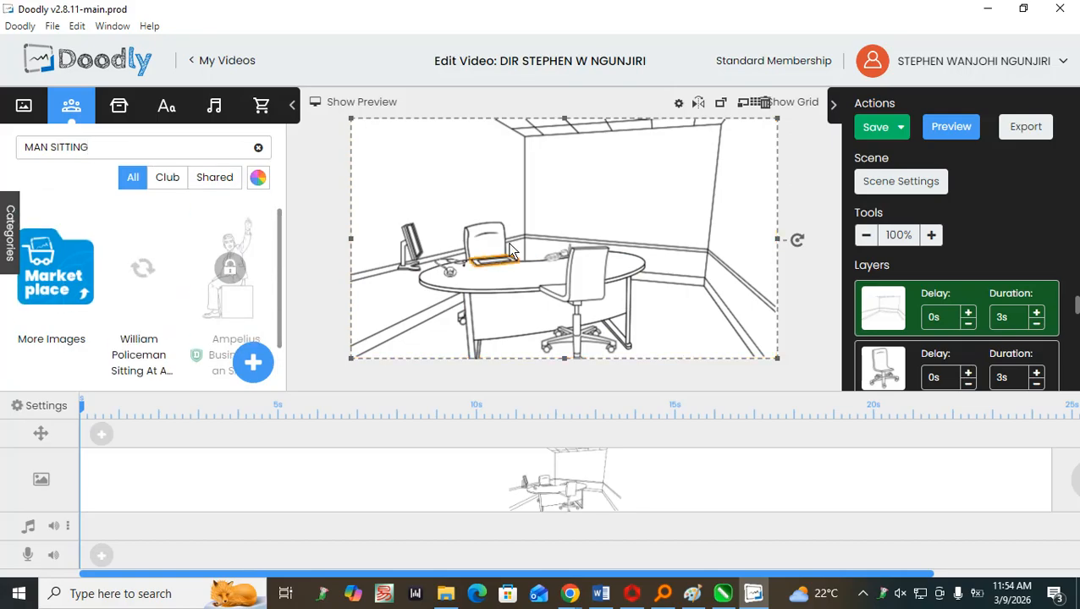
Move the chair behind the desk slightly up and to the right, and select the room background.
{"action": "left_click_drag", "start_coordinate": [491, 241], "coordinate": [510, 230]}
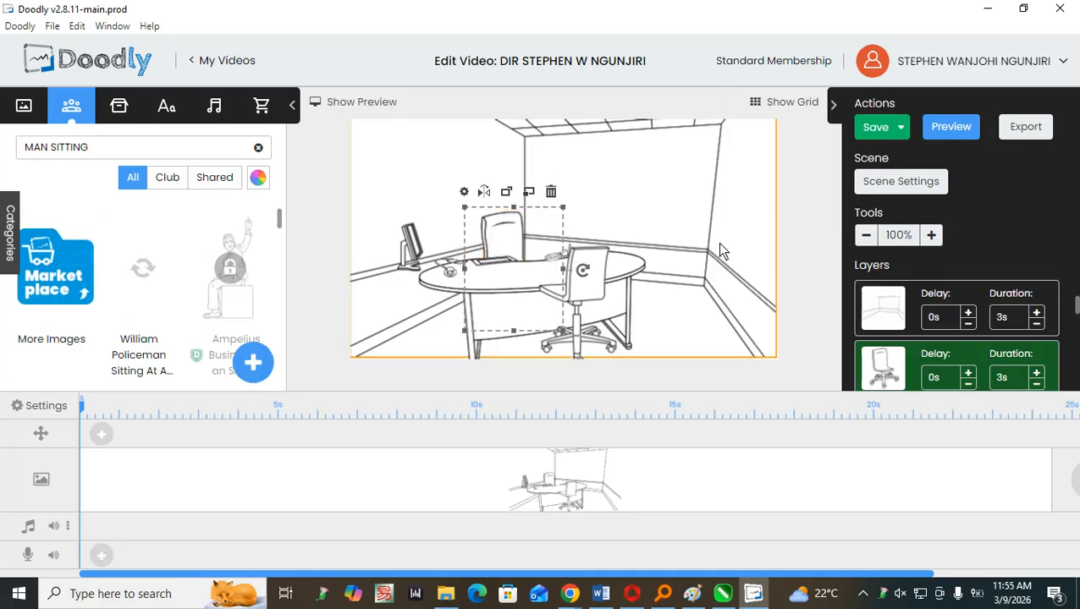
{"action": "left_click", "coordinate": [726, 254]}
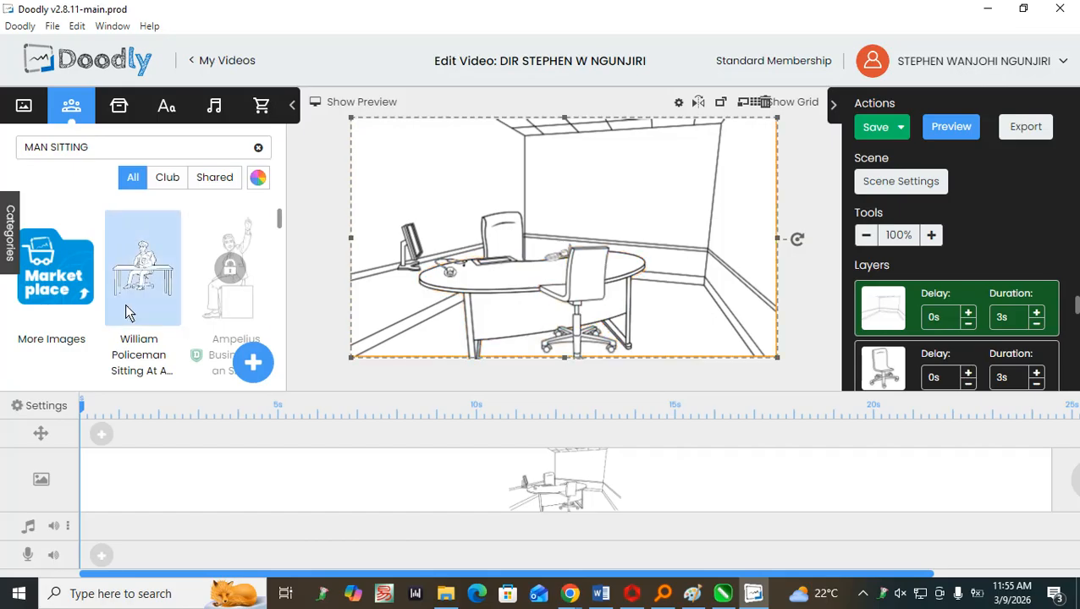
Look further through the "MAN SITTING" characters, check the Club items and return to showing all items.
{"action": "scroll", "coordinate": [141, 261], "scroll_direction": "down", "scroll_amount": 4}
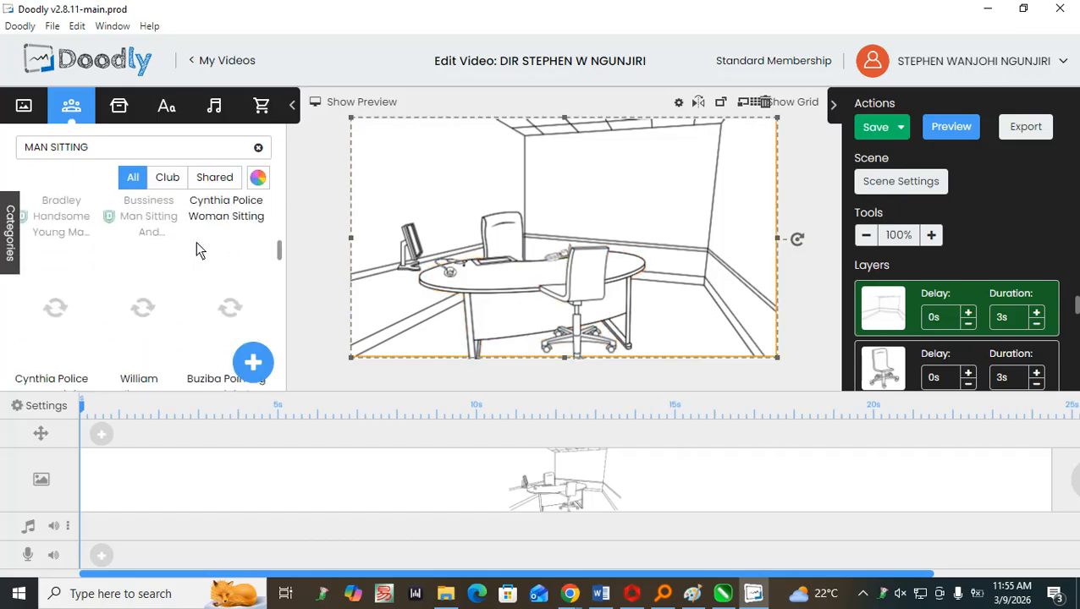
{"action": "scroll", "coordinate": [156, 246], "scroll_direction": "up", "scroll_amount": 3}
{"action": "scroll", "coordinate": [155, 249], "scroll_direction": "up", "scroll_amount": 1}
{"action": "scroll", "coordinate": [219, 276], "scroll_direction": "down", "scroll_amount": 4}
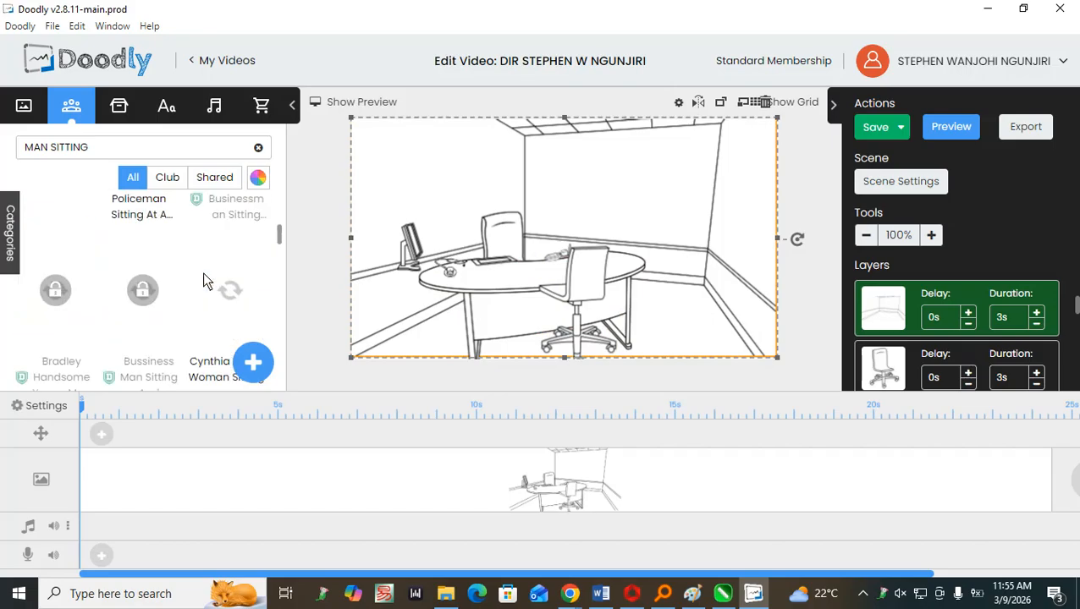
{"action": "scroll", "coordinate": [200, 271], "scroll_direction": "down", "scroll_amount": 4}
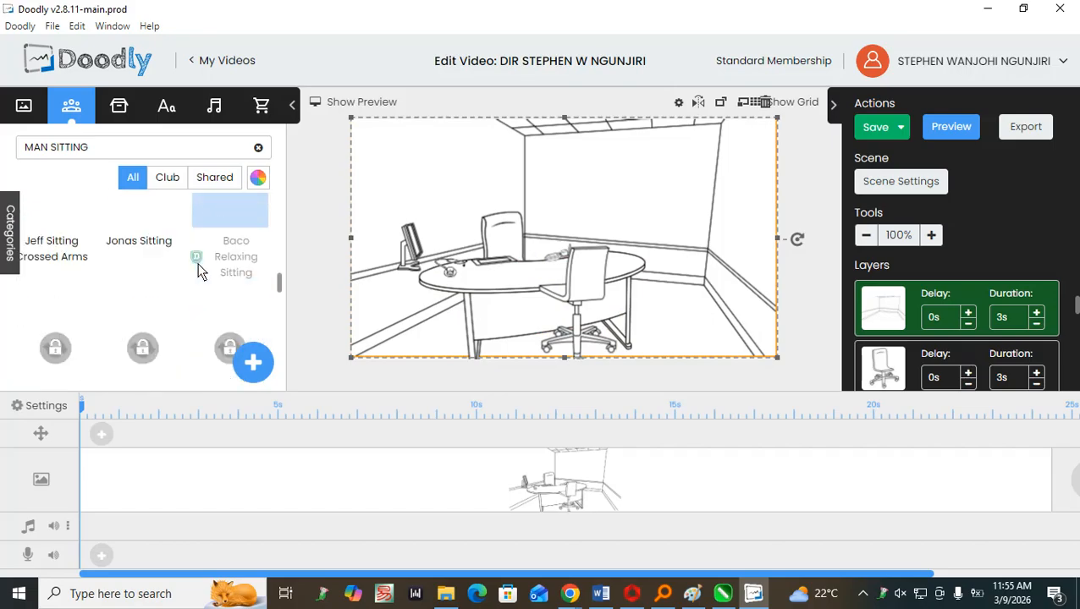
{"action": "scroll", "coordinate": [195, 261], "scroll_direction": "down", "scroll_amount": 2}
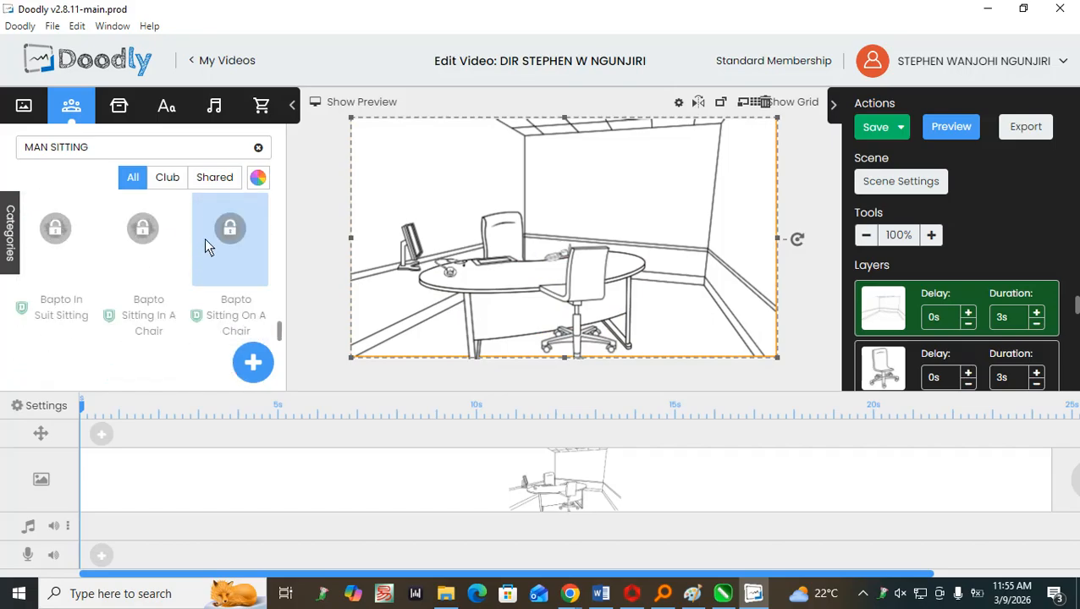
{"action": "left_click", "coordinate": [176, 185]}
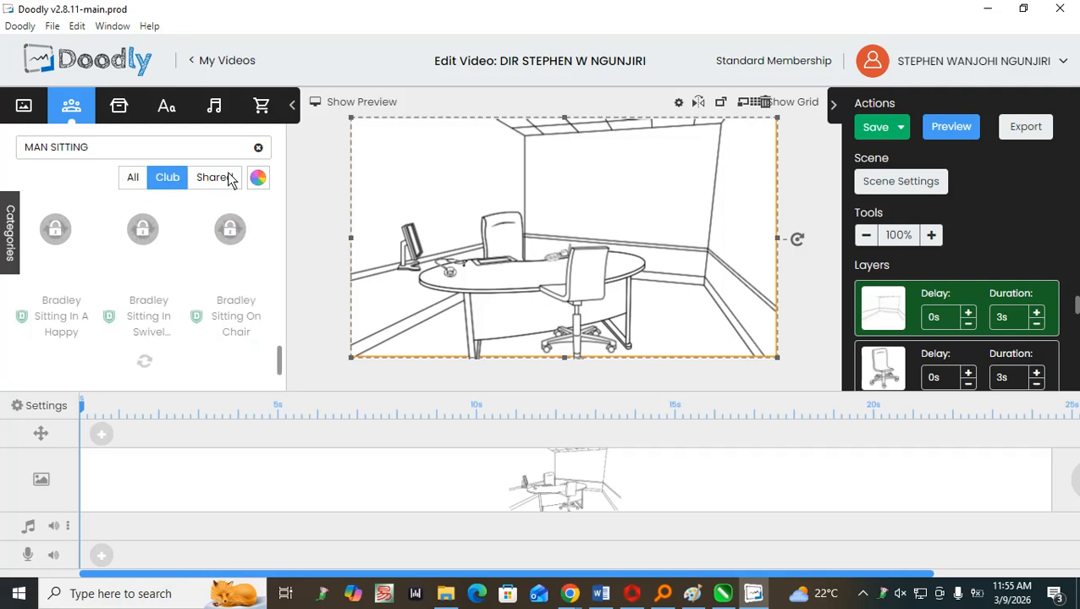
{"action": "left_click", "coordinate": [133, 177]}
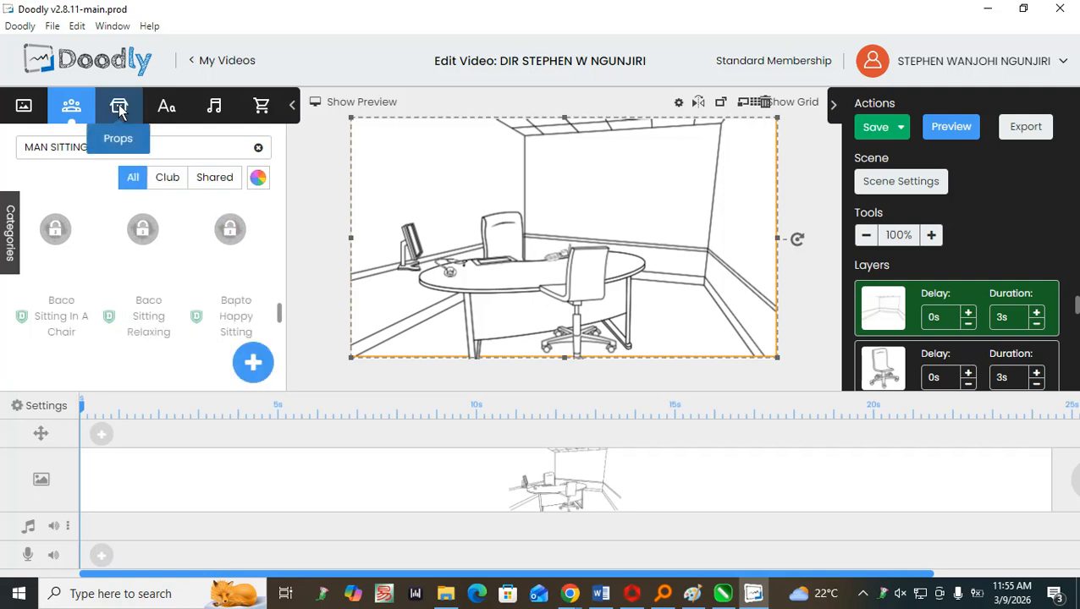
Search the props library for "MAN SITTING".
{"action": "left_click", "coordinate": [119, 109]}
{"action": "scroll", "coordinate": [165, 271], "scroll_direction": "down", "scroll_amount": 3}
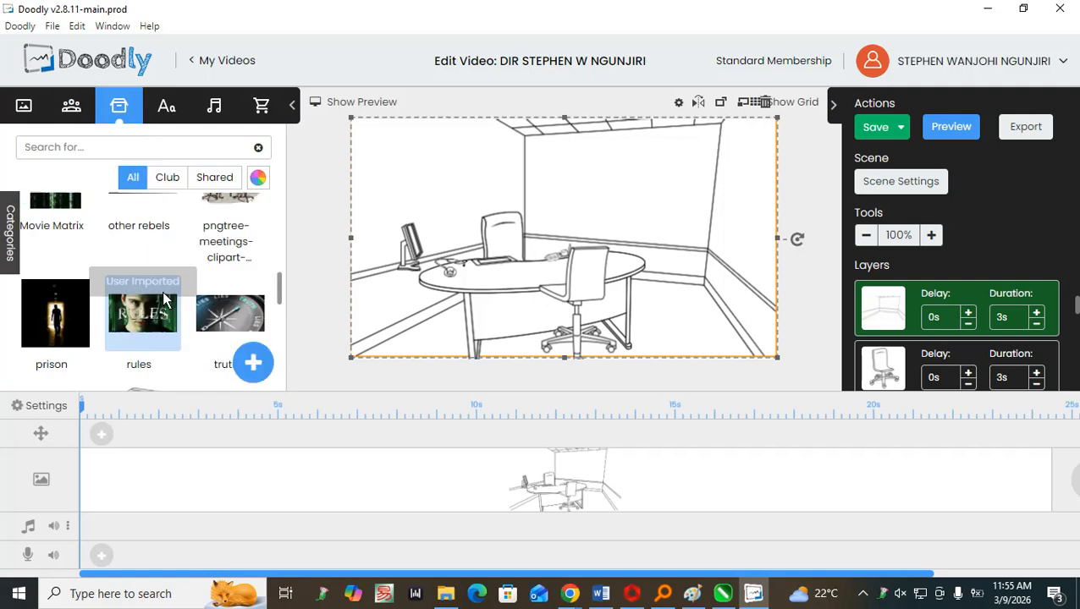
{"action": "left_click", "coordinate": [100, 138]}
{"action": "type", "text": "MAN"}
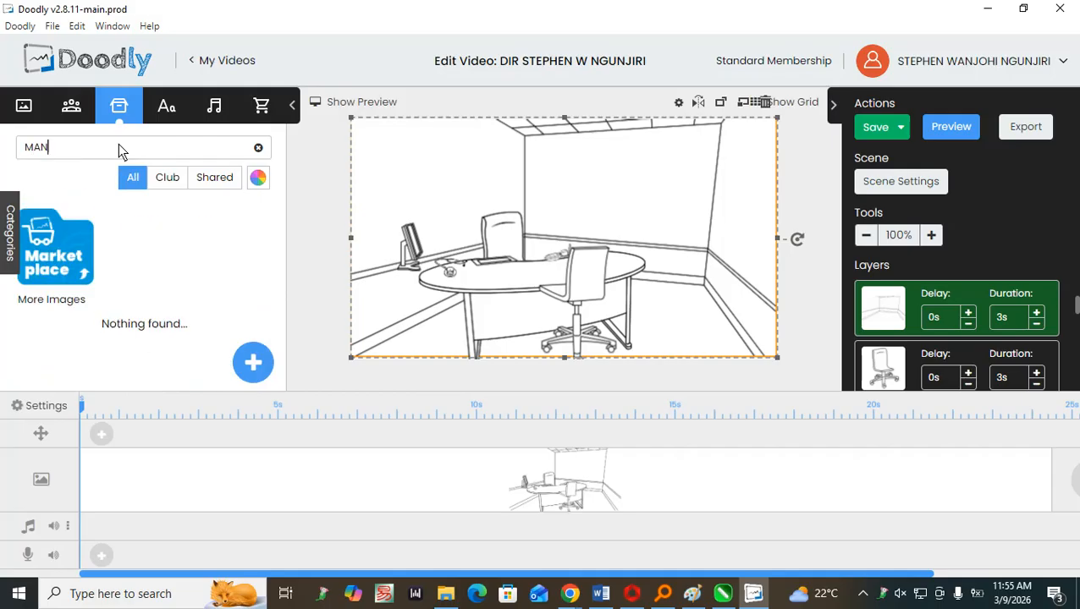
{"action": "type", "text": " SITTING"}
Shorten the props search to "SITTING" and look through the results for a seated person.
{"action": "left_click", "coordinate": [50, 150]}
{"action": "key", "text": "BackSpace"}
{"action": "key", "text": "BackSpace"}
{"action": "key", "text": "BackSpace"}
{"action": "key", "text": "BackSpace"}
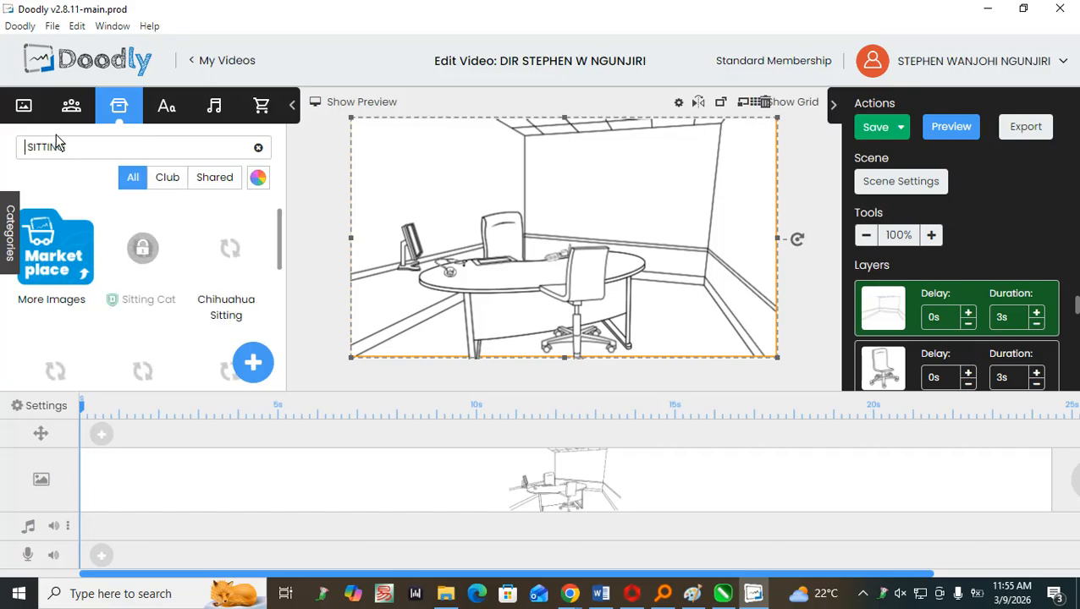
{"action": "scroll", "coordinate": [188, 318], "scroll_direction": "down", "scroll_amount": 5}
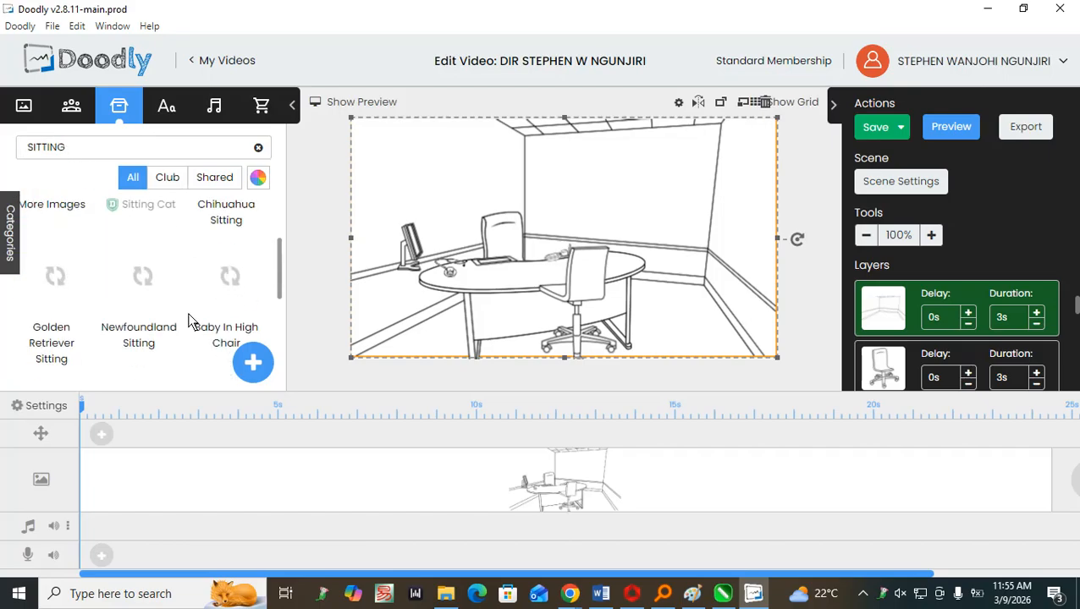
{"action": "scroll", "coordinate": [188, 318], "scroll_direction": "up", "scroll_amount": 5}
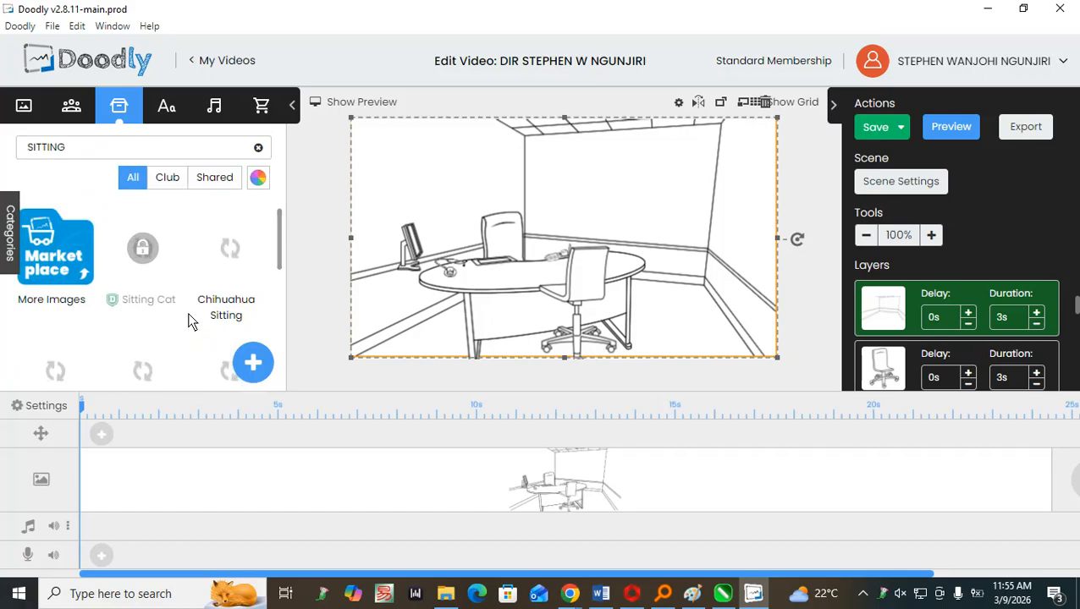
{"action": "scroll", "coordinate": [189, 320], "scroll_direction": "down", "scroll_amount": 1}
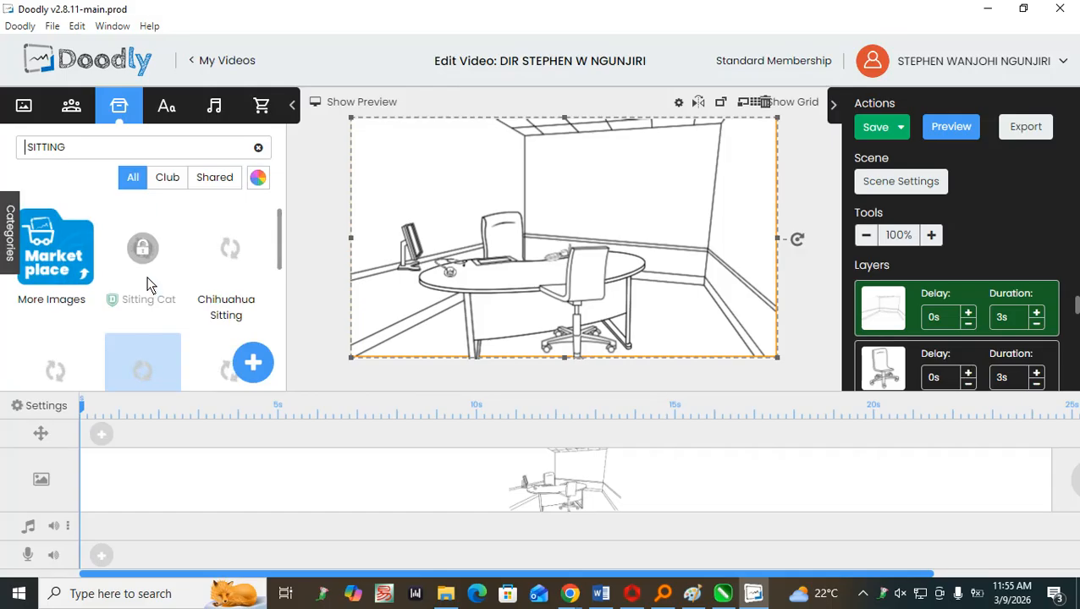
{"action": "scroll", "coordinate": [147, 285], "scroll_direction": "down", "scroll_amount": 2}
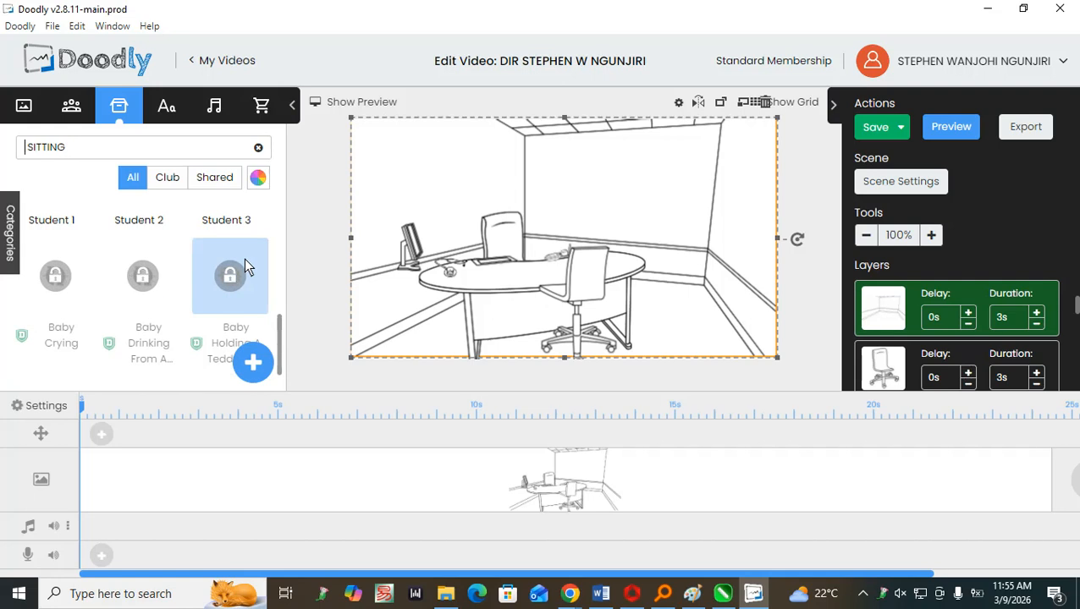
{"action": "scroll", "coordinate": [198, 279], "scroll_direction": "up", "scroll_amount": 3}
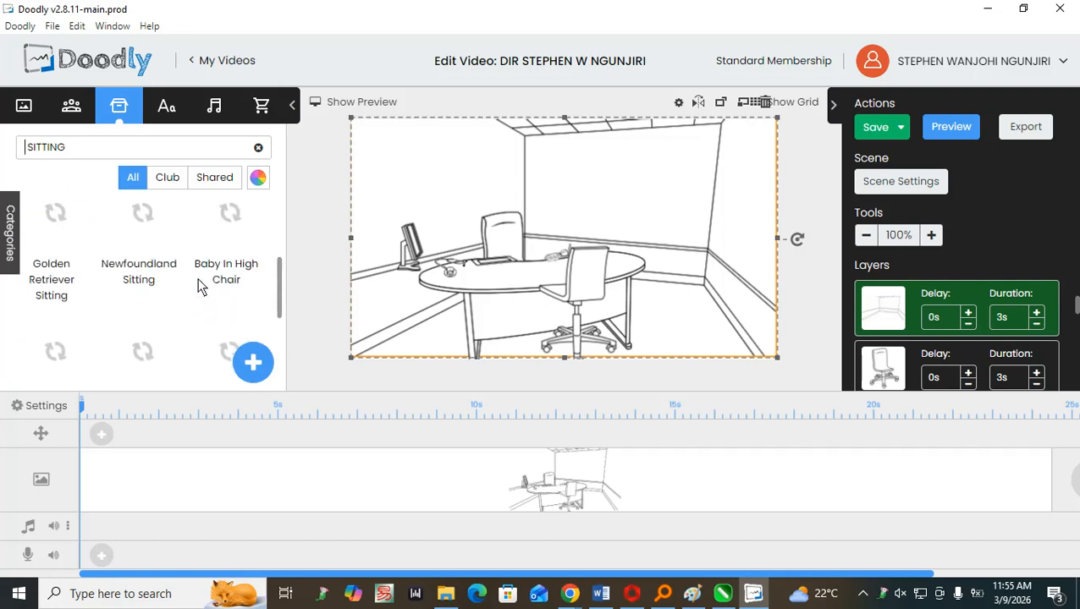
{"action": "scroll", "coordinate": [202, 285], "scroll_direction": "down", "scroll_amount": 3}
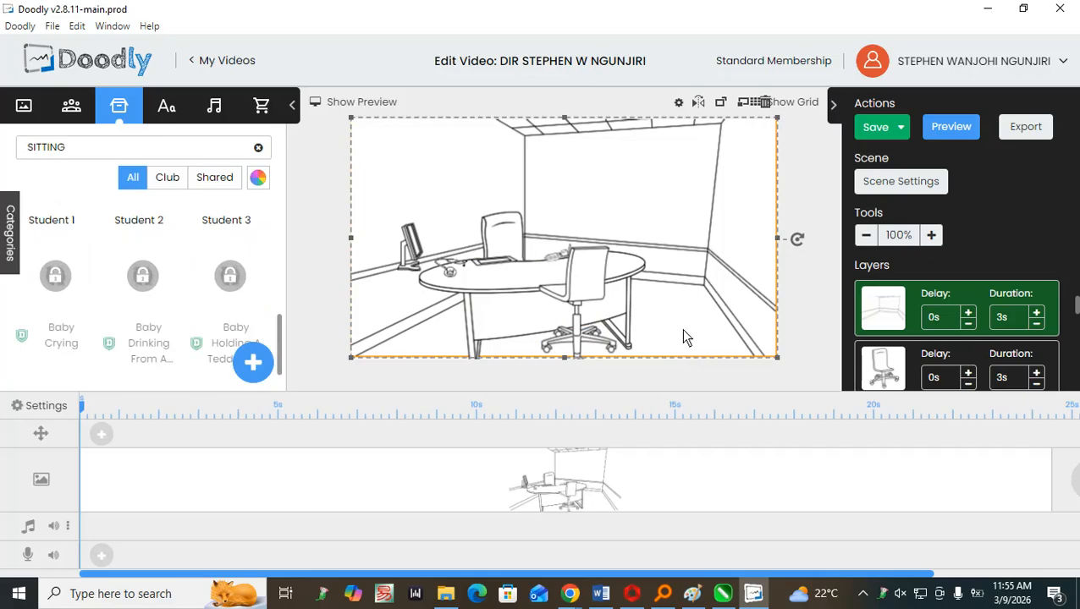
Nudge the room background slightly downward, and look again through the "MAN SITTING" characters.
{"action": "left_click_drag", "start_coordinate": [683, 331], "coordinate": [683, 336]}
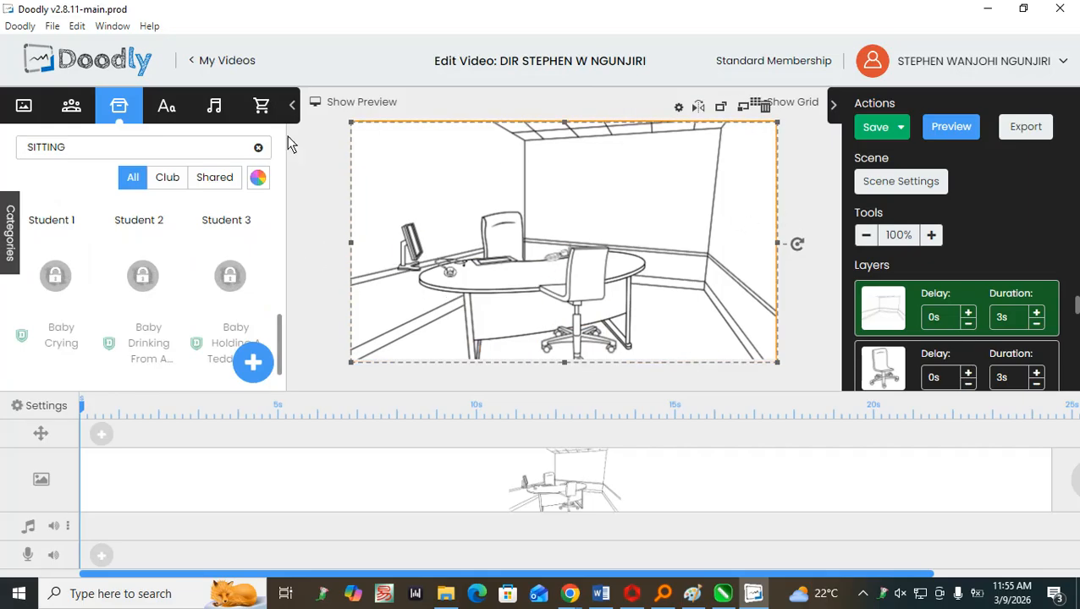
{"action": "scroll", "coordinate": [131, 288], "scroll_direction": "down", "scroll_amount": 5}
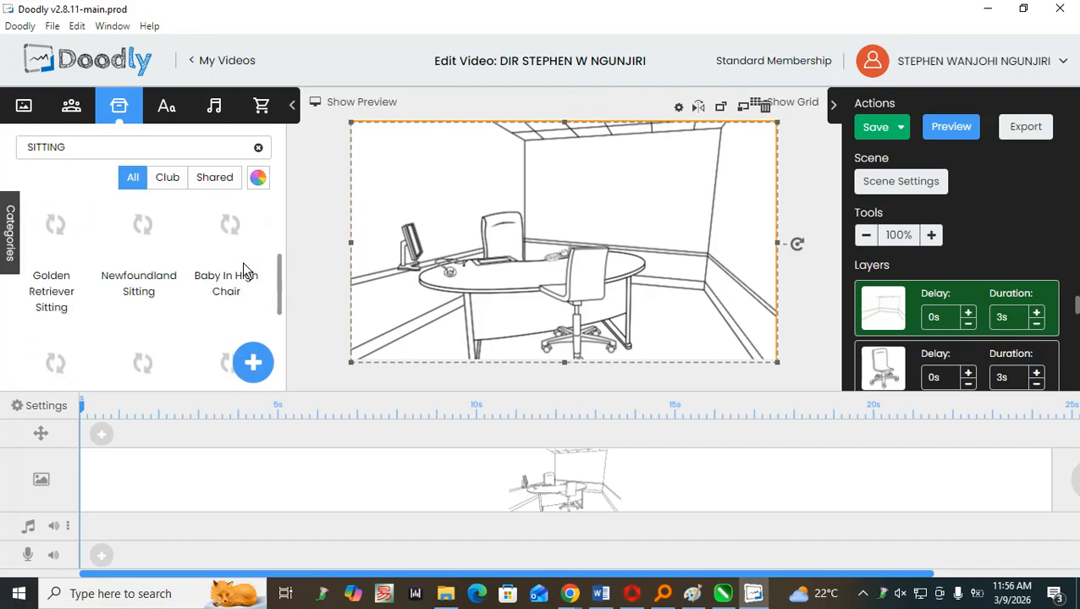
{"action": "left_click", "coordinate": [71, 119]}
{"action": "scroll", "coordinate": [142, 258], "scroll_direction": "down", "scroll_amount": 3}
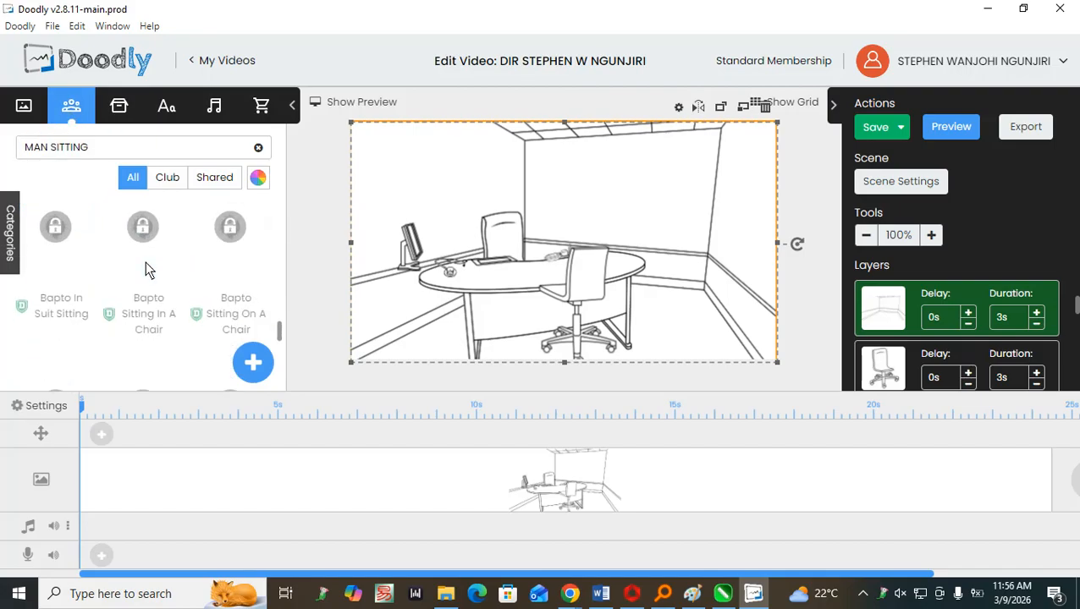
{"action": "scroll", "coordinate": [143, 262], "scroll_direction": "up", "scroll_amount": 4}
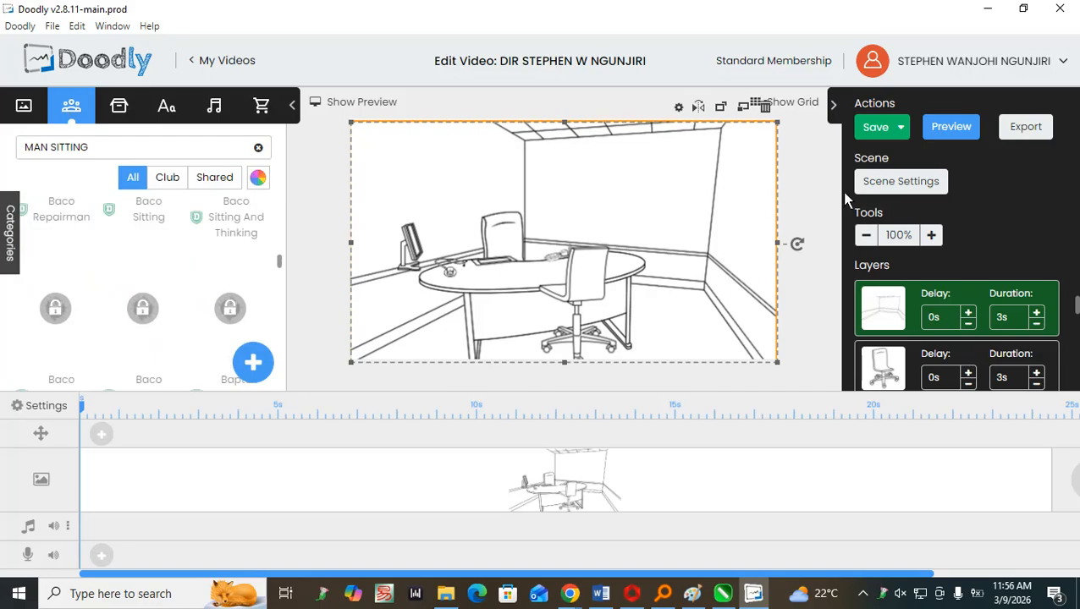
Preview the office scene's drawing animation and close the preview.
{"action": "left_click", "coordinate": [947, 128]}
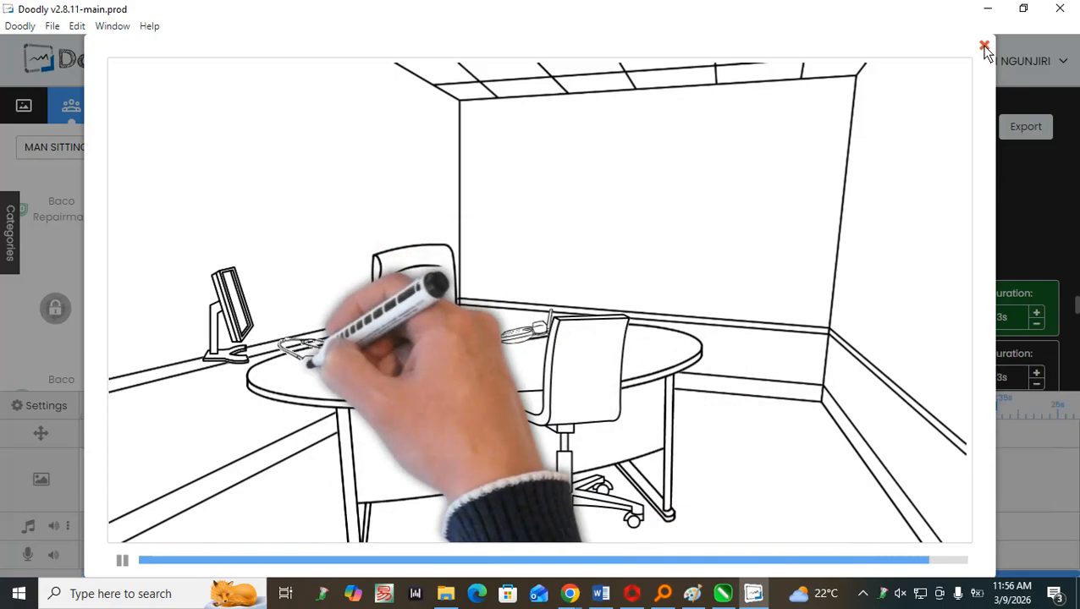
{"action": "left_click", "coordinate": [1032, 304]}
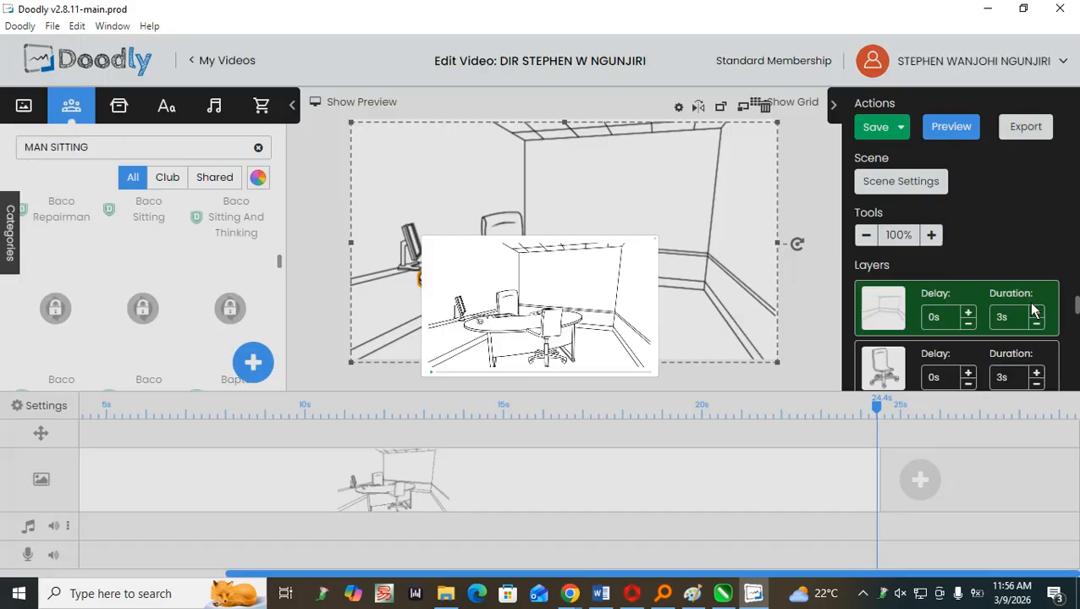
Check the music track's volume level and its options for adding or removing a track.
{"action": "left_click", "coordinate": [68, 525]}
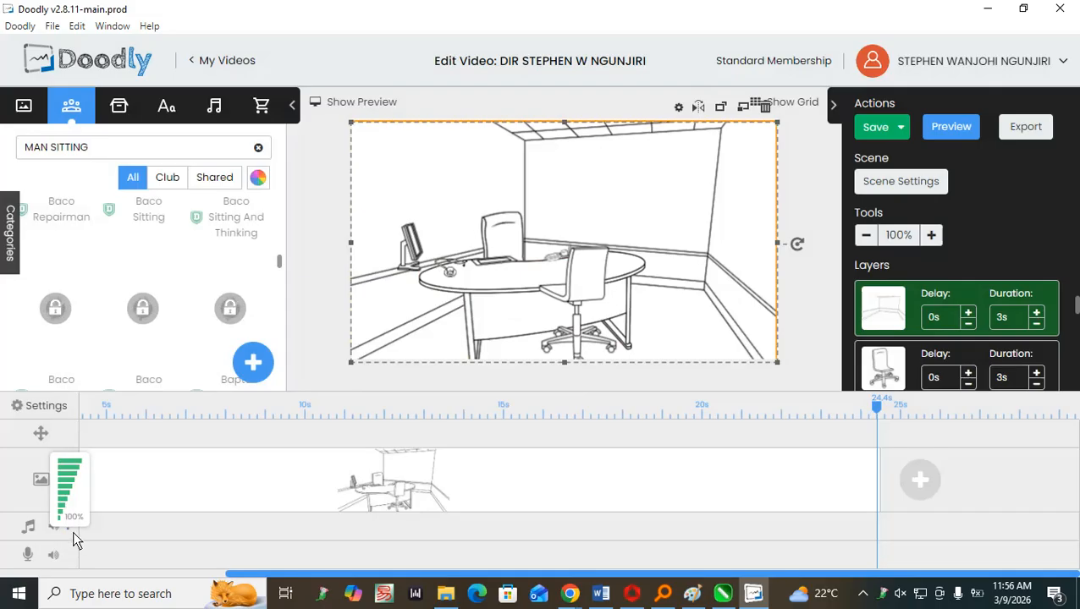
{"action": "left_click", "coordinate": [51, 529]}
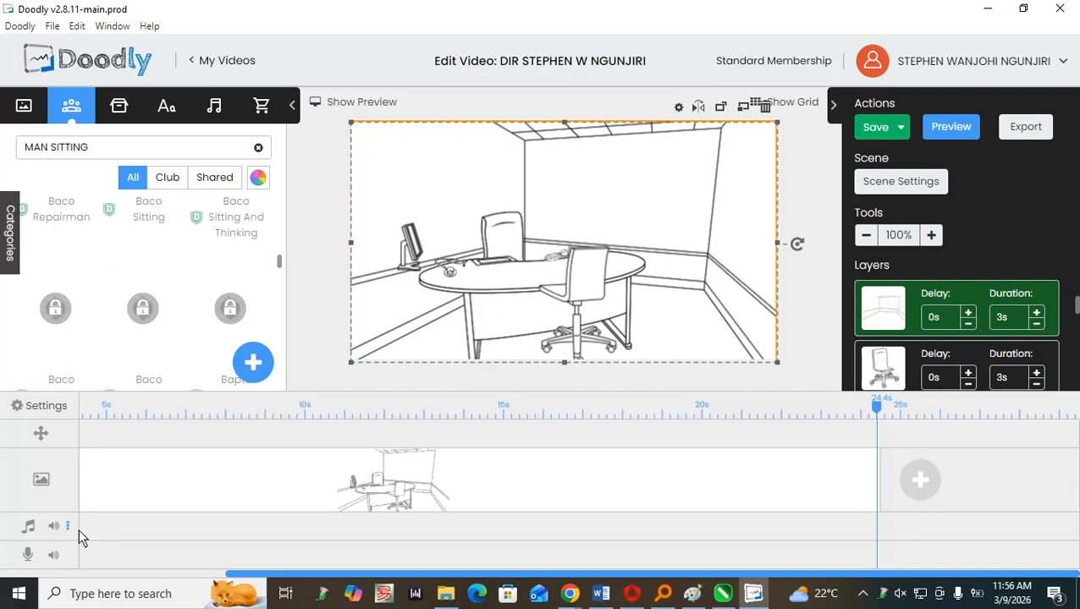
{"action": "left_click", "coordinate": [68, 527]}
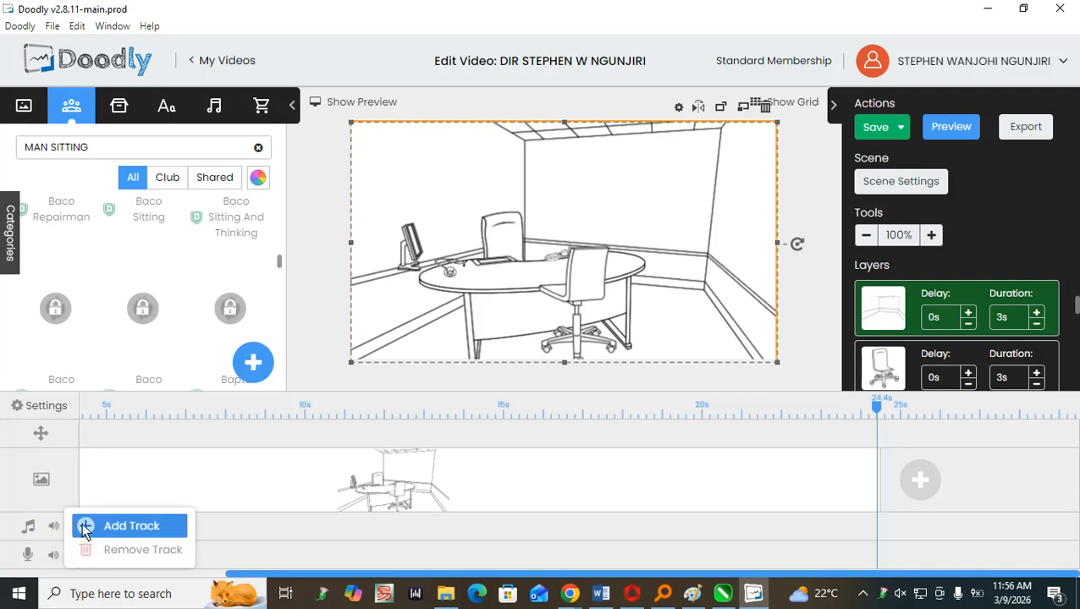
{"action": "left_click", "coordinate": [28, 529]}
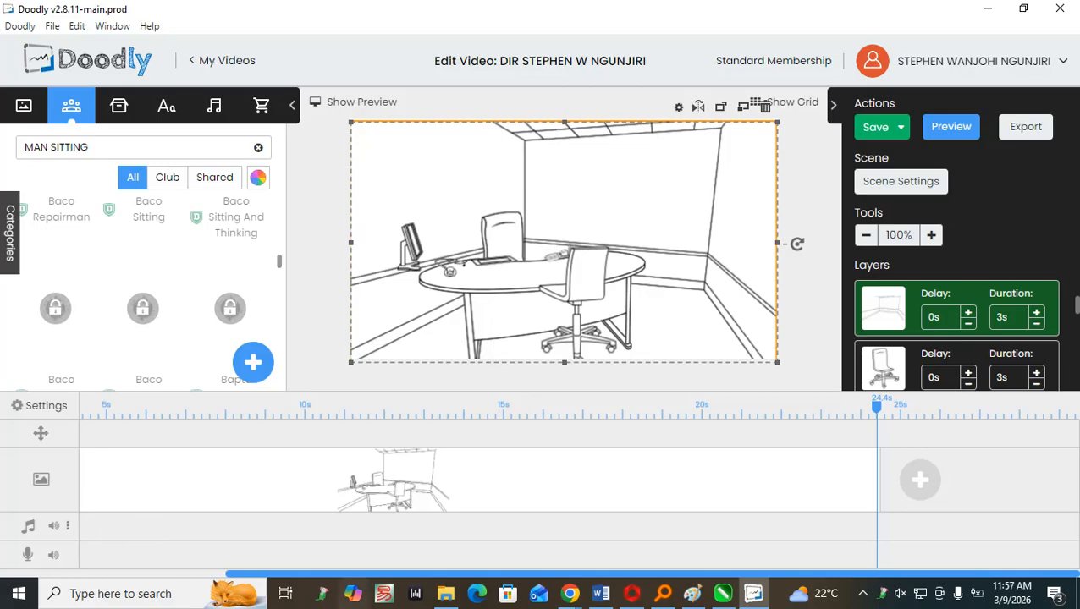
Switch to Claude in Chrome, review the Industrial Training at Context Experts Agencies summary, and return to Doodly.
{"action": "mouse_move", "coordinate": [570, 595]}
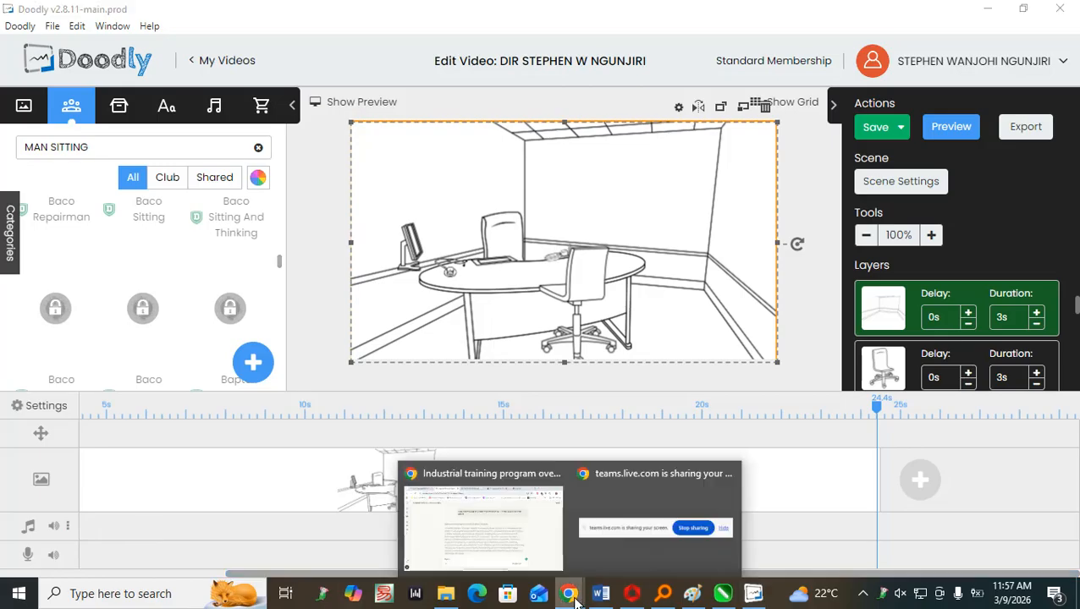
{"action": "left_click", "coordinate": [512, 526]}
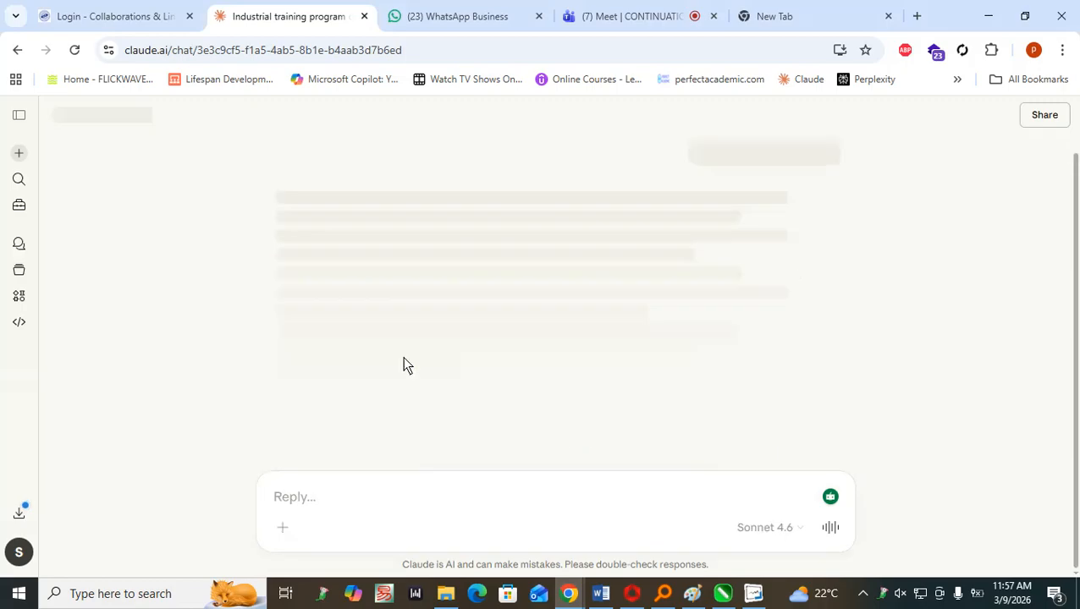
{"action": "scroll", "coordinate": [398, 315], "scroll_direction": "up", "scroll_amount": 2}
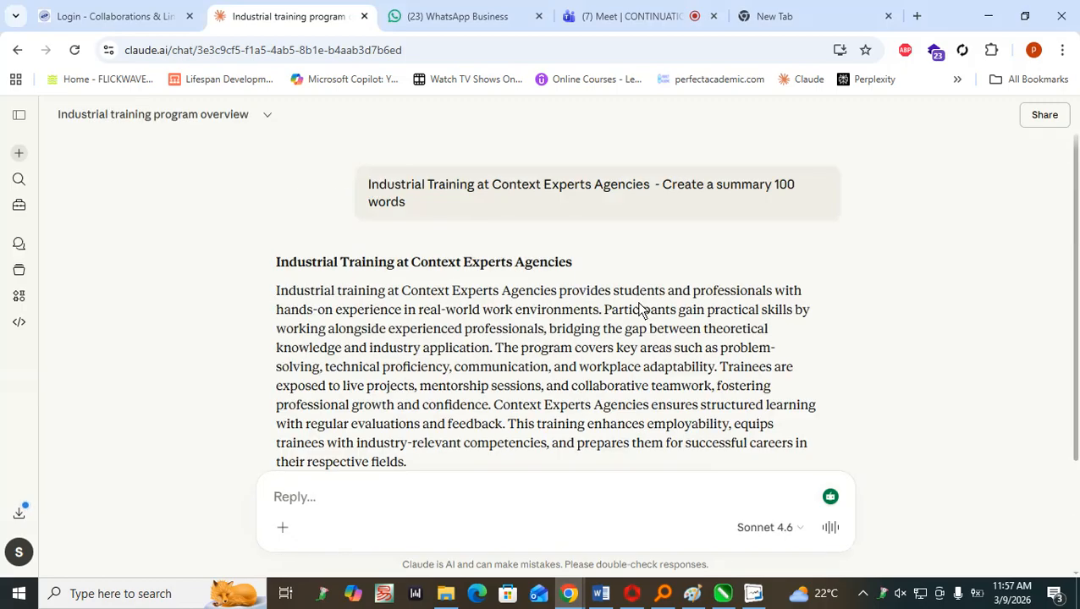
{"action": "left_click", "coordinate": [988, 16]}
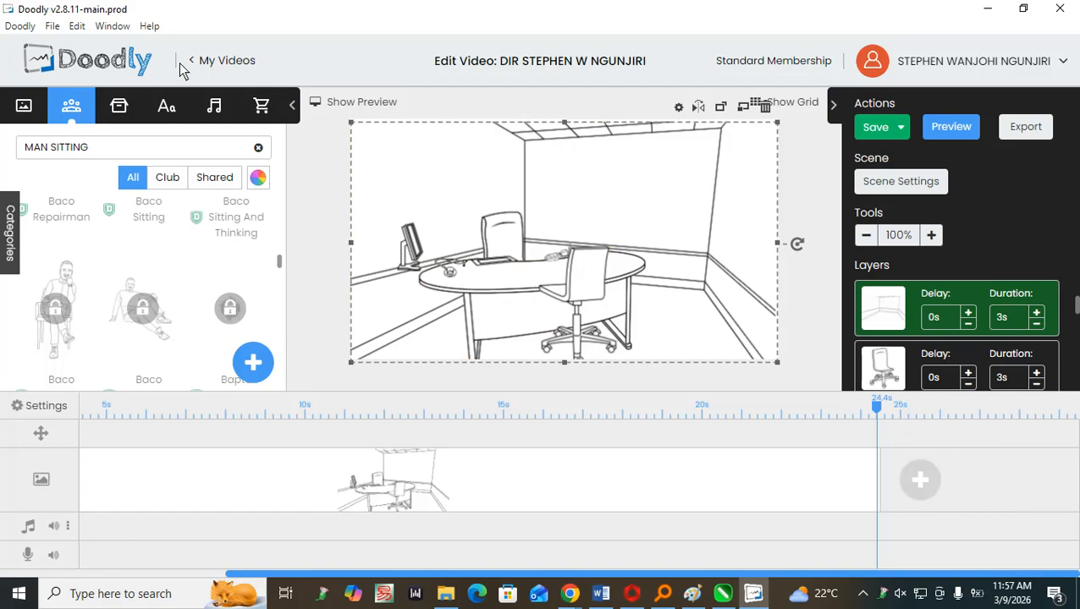
Leave the video editor for My Videos, discarding the unsaved changes, and show the templates.
{"action": "left_click", "coordinate": [208, 65]}
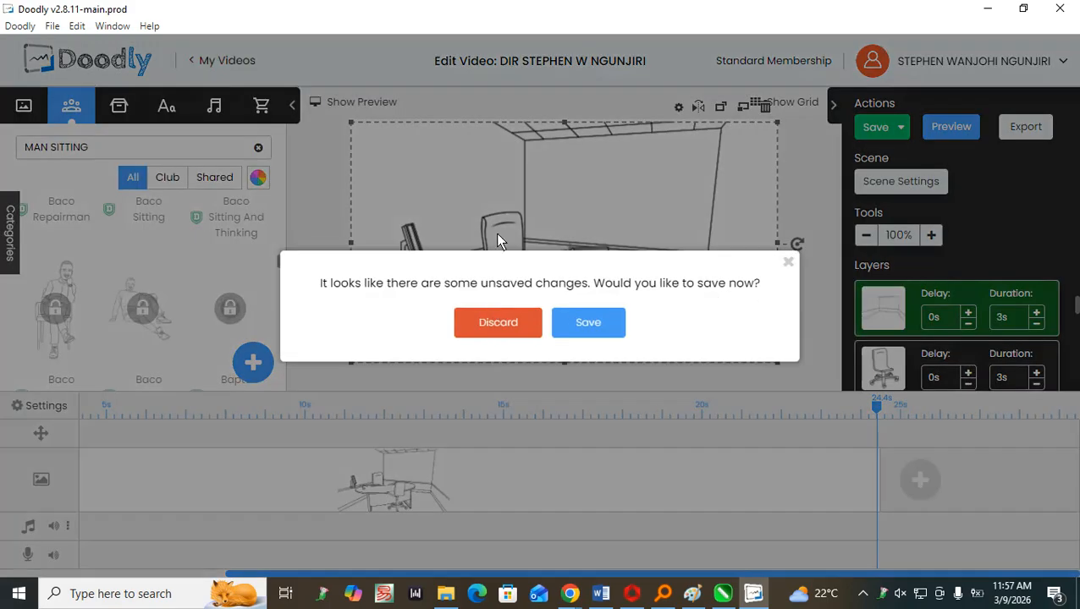
{"action": "left_click", "coordinate": [516, 326]}
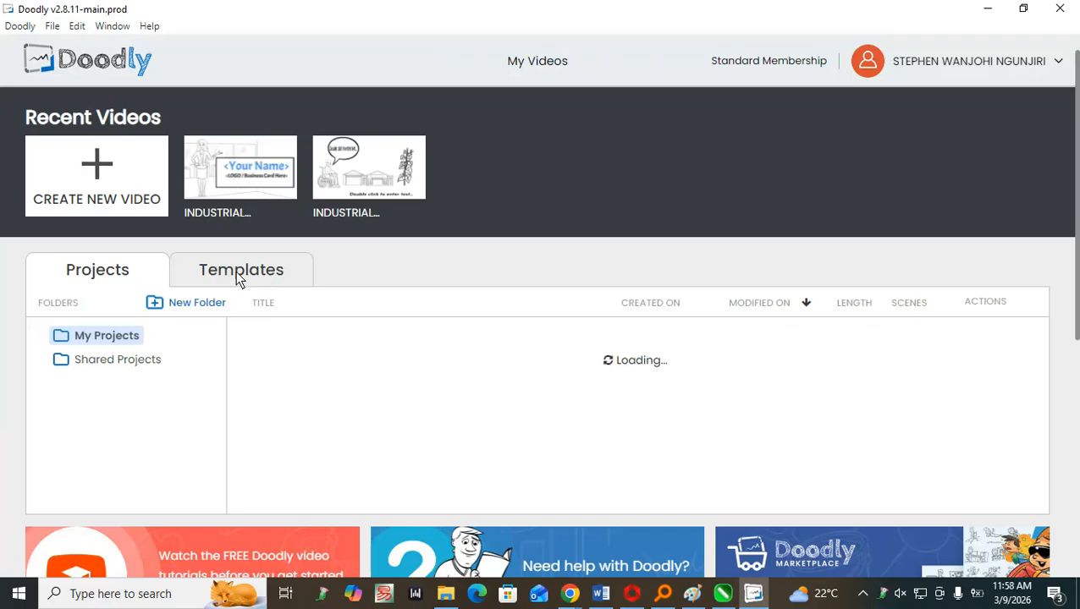
{"action": "left_click", "coordinate": [237, 277]}
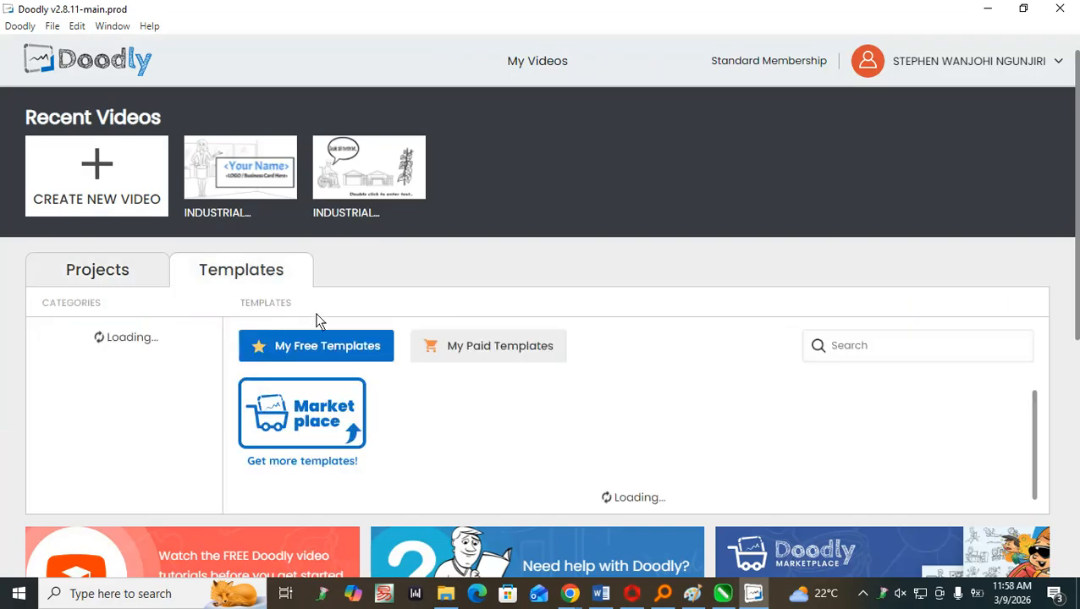
Look through the Doodler Toolbox and the free templates across all categories.
{"action": "scroll", "coordinate": [317, 326], "scroll_direction": "down", "scroll_amount": 3}
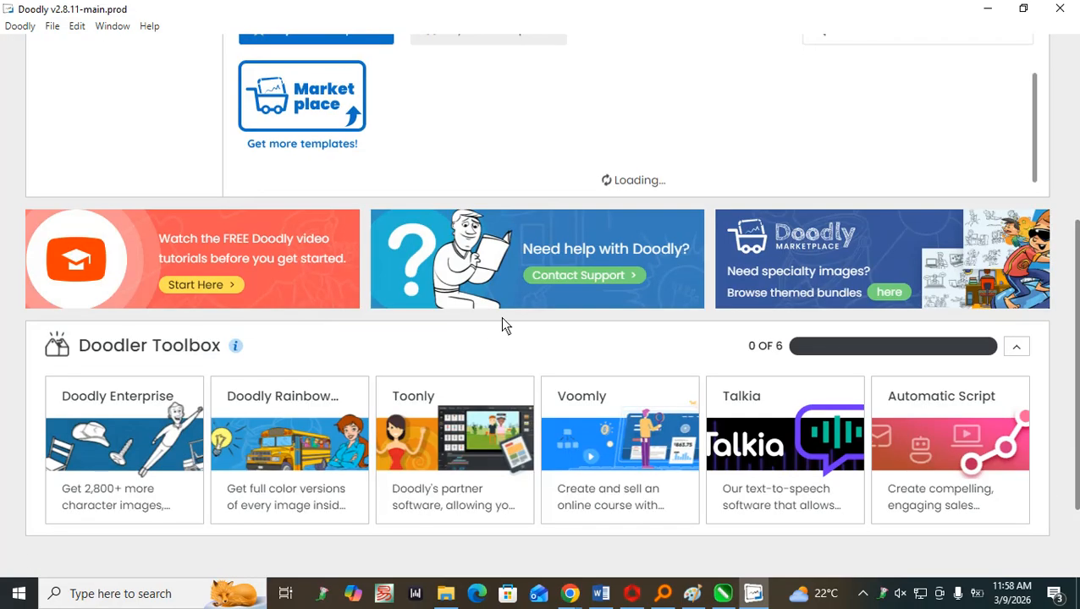
{"action": "scroll", "coordinate": [502, 324], "scroll_direction": "up", "scroll_amount": 2}
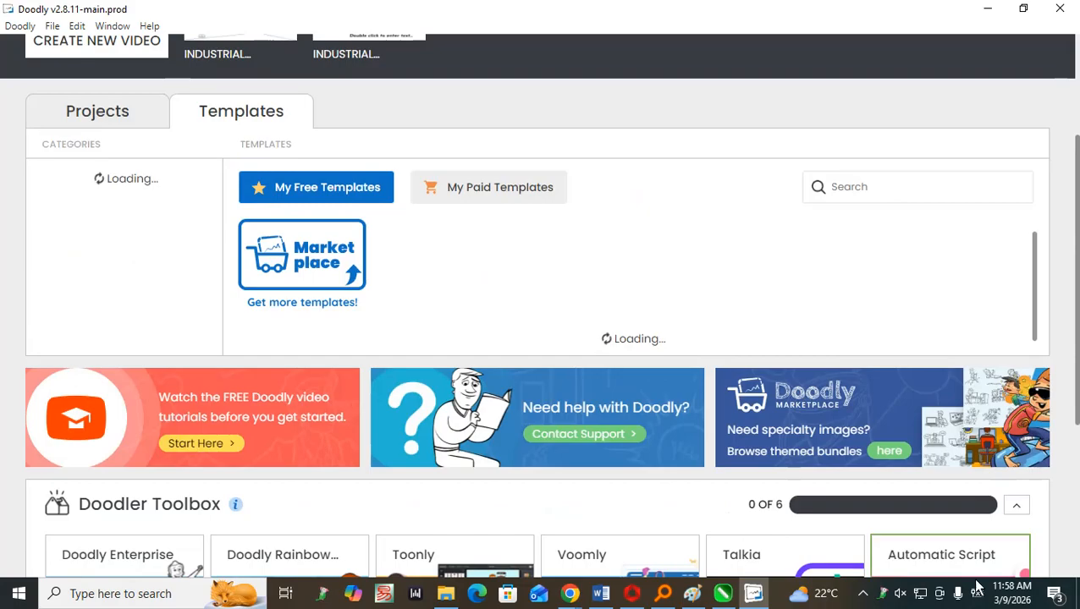
{"action": "scroll", "coordinate": [685, 459], "scroll_direction": "down", "scroll_amount": 3}
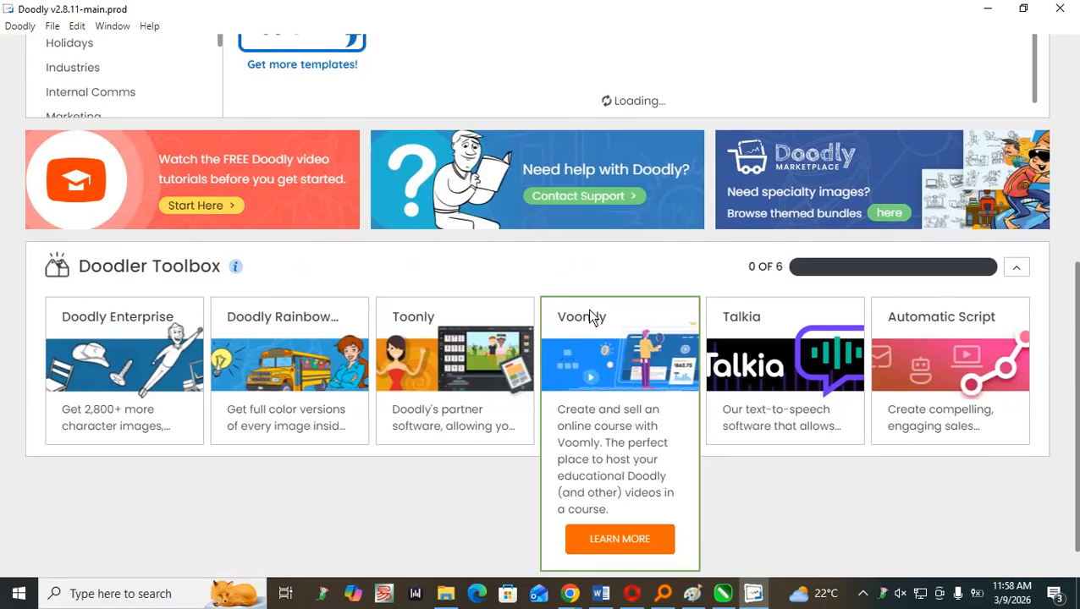
{"action": "scroll", "coordinate": [457, 276], "scroll_direction": "up", "scroll_amount": 3}
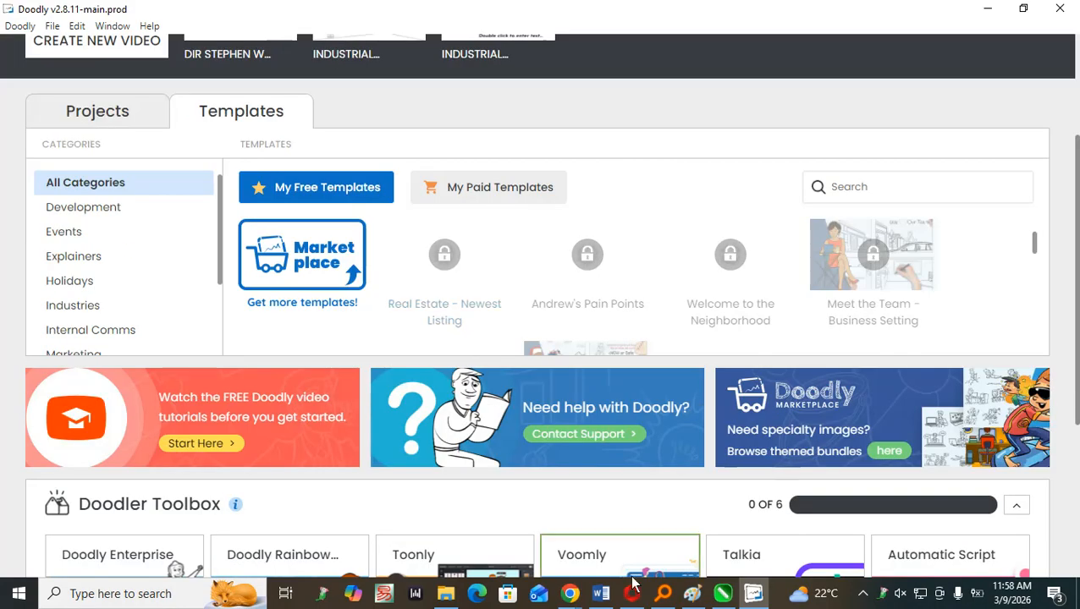
{"action": "mouse_move", "coordinate": [573, 596]}
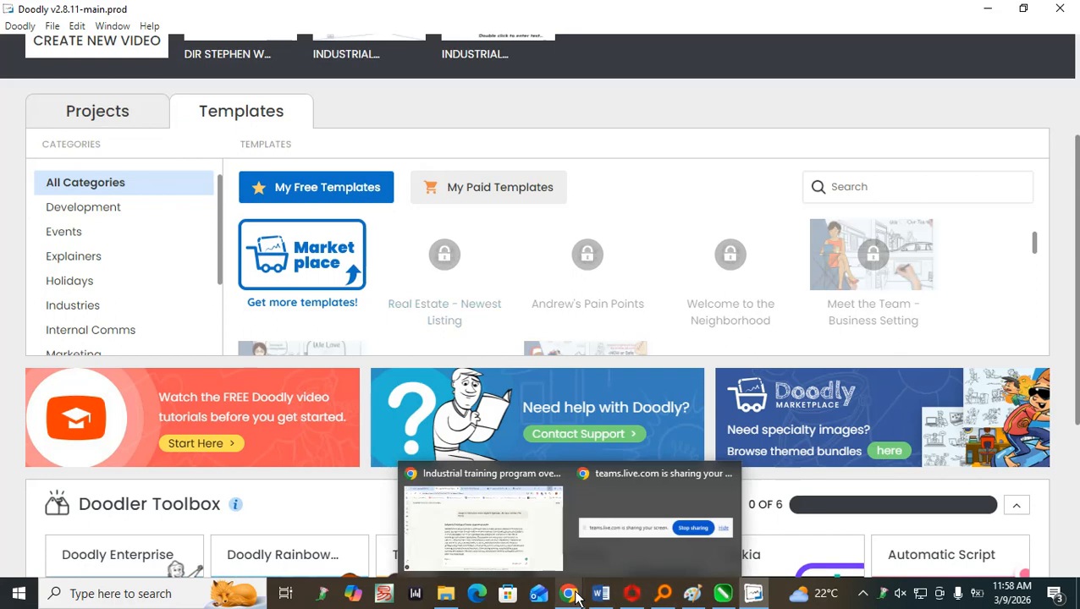
{"action": "scroll", "coordinate": [815, 277], "scroll_direction": "down", "scroll_amount": 2}
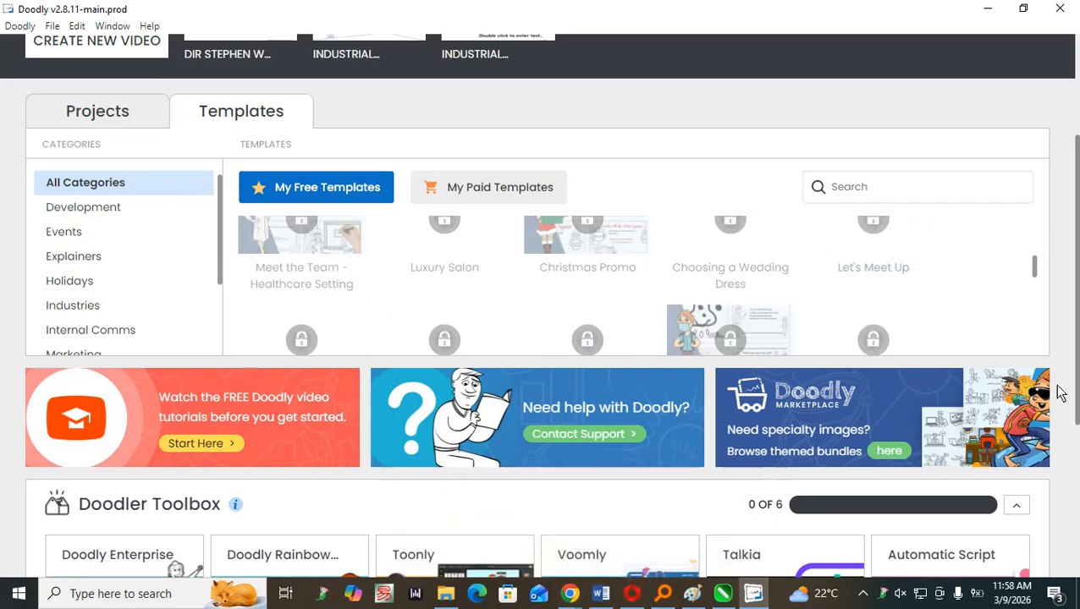
{"action": "scroll", "coordinate": [666, 279], "scroll_direction": "down", "scroll_amount": 2}
{"action": "scroll", "coordinate": [670, 255], "scroll_direction": "down", "scroll_amount": 3}
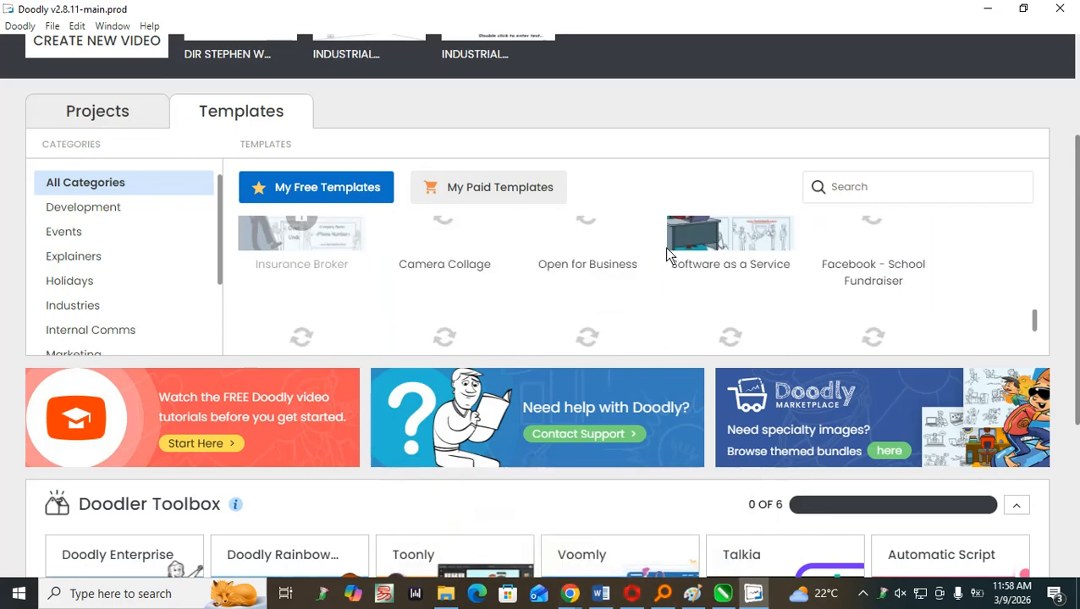
{"action": "scroll", "coordinate": [671, 256], "scroll_direction": "up", "scroll_amount": 4}
{"action": "scroll", "coordinate": [669, 254], "scroll_direction": "up", "scroll_amount": 4}
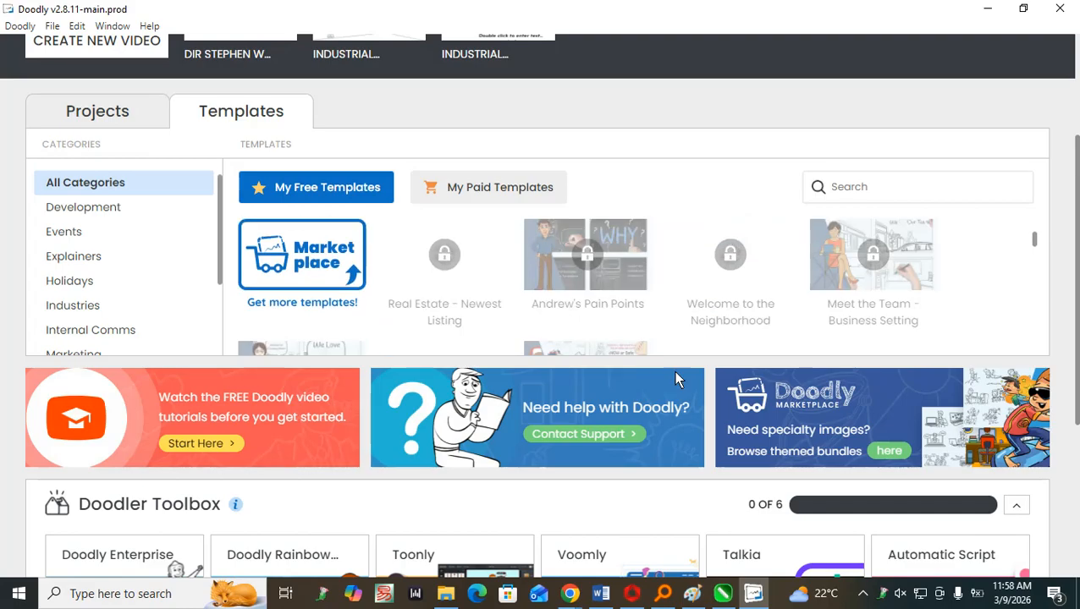
{"action": "scroll", "coordinate": [512, 290], "scroll_direction": "down", "scroll_amount": 1}
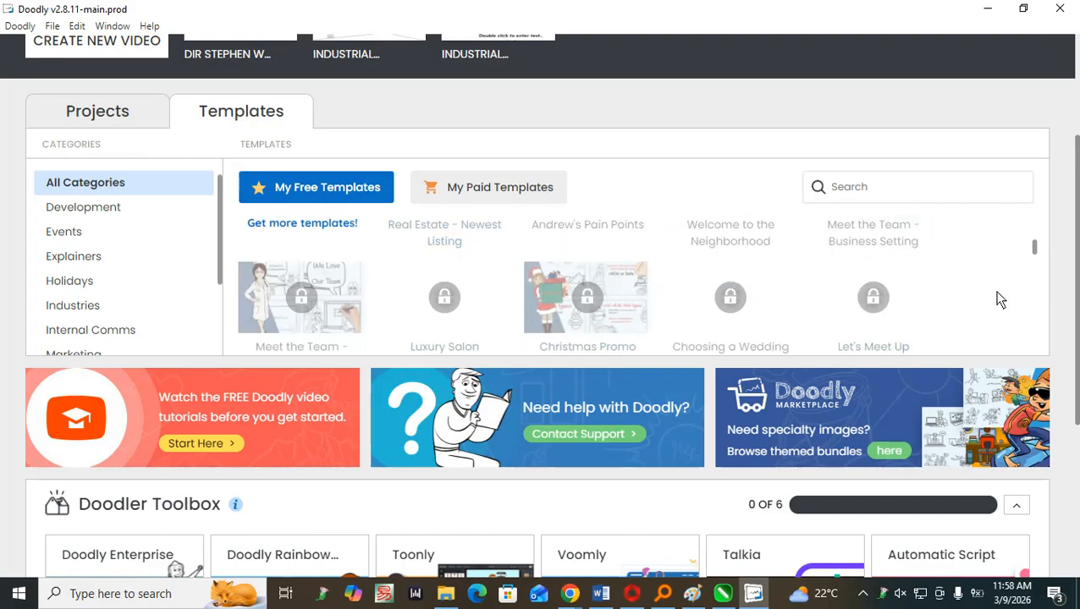
Search the free templates for "CYBER" and look over the results.
{"action": "left_click", "coordinate": [869, 190]}
{"action": "type", "text": "CYB"}
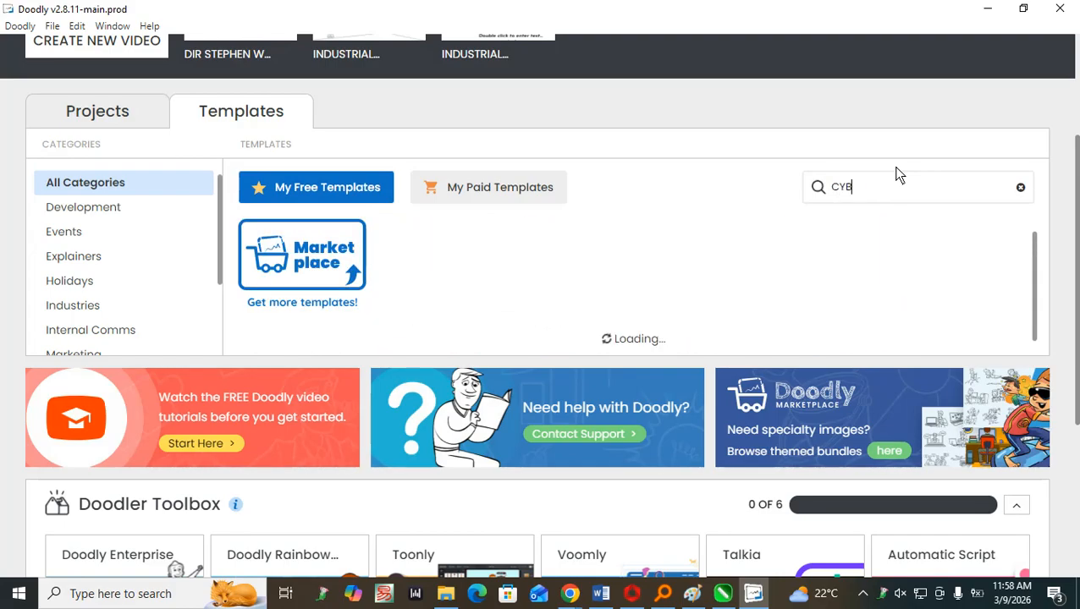
{"action": "type", "text": "ER"}
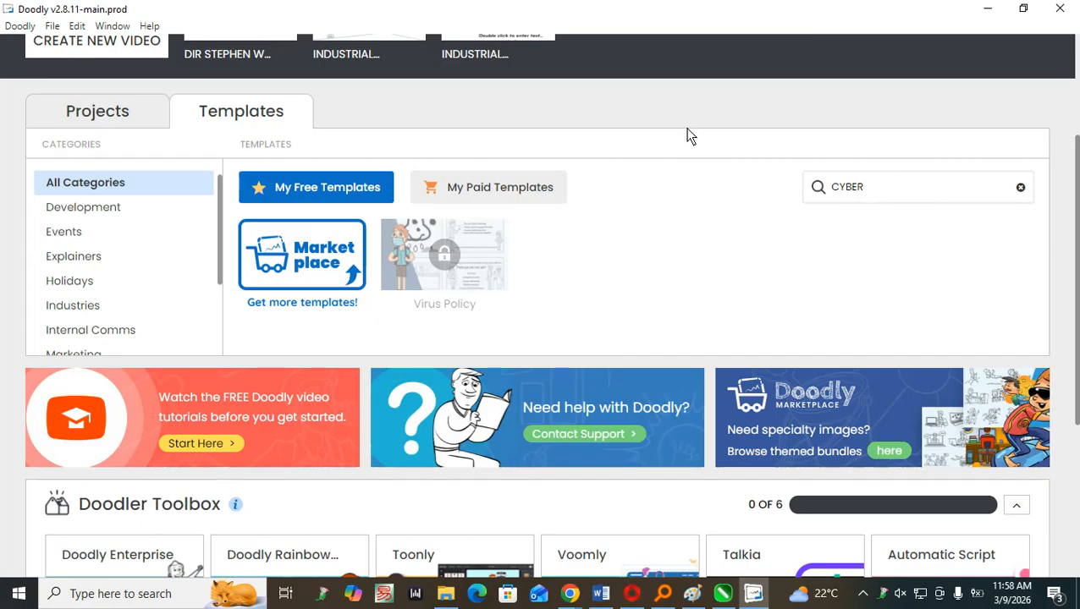
{"action": "scroll", "coordinate": [634, 248], "scroll_direction": "down", "scroll_amount": 2}
{"action": "scroll", "coordinate": [634, 241], "scroll_direction": "up", "scroll_amount": 3}
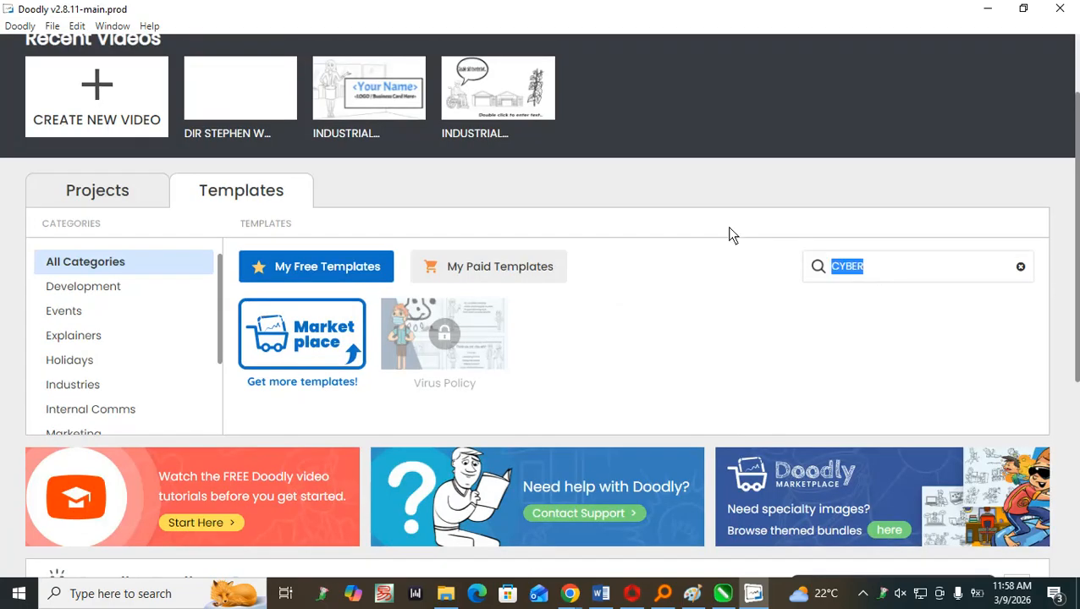
Replace the template search with "UNIVERSITY" and check the results.
{"action": "type", "text": "UNIVERS"}
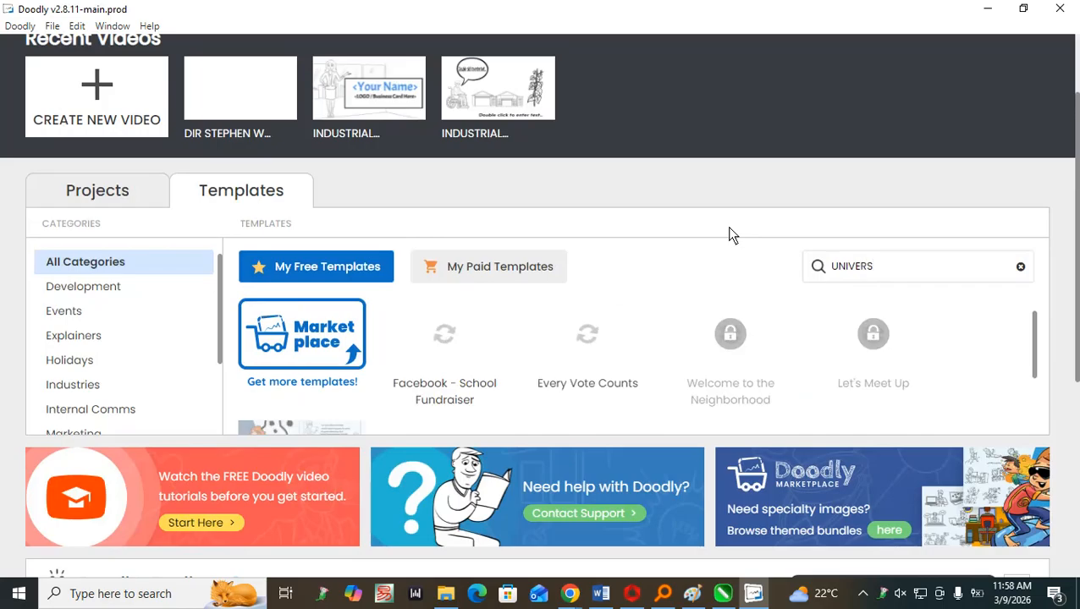
{"action": "type", "text": "ITY"}
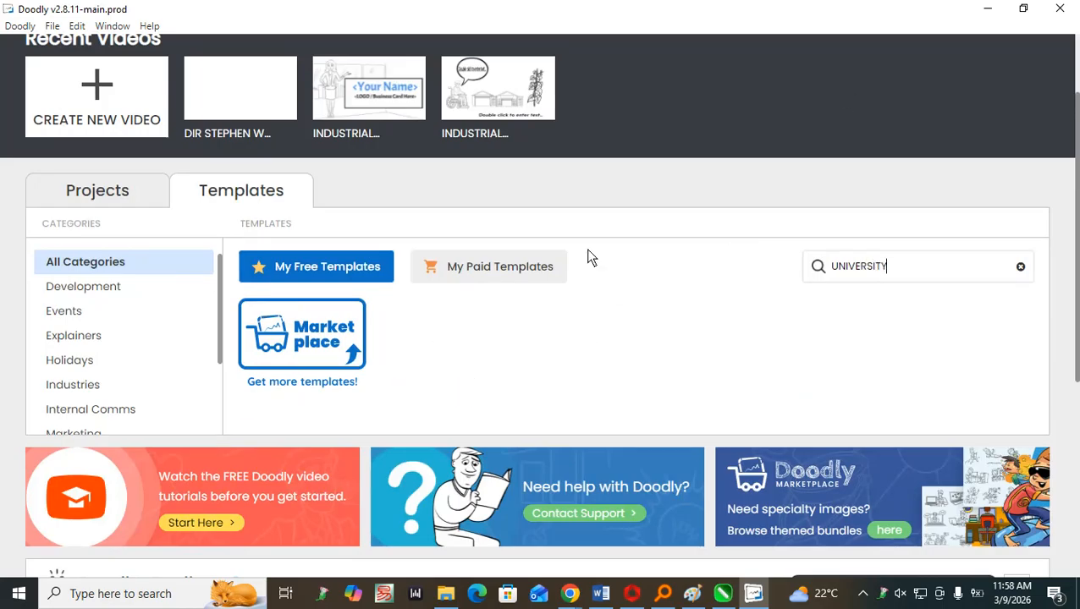
{"action": "scroll", "coordinate": [585, 252], "scroll_direction": "down", "scroll_amount": 1}
{"action": "scroll", "coordinate": [580, 247], "scroll_direction": "up", "scroll_amount": 2}
Search the templates for "SCHOOL" instead and browse through the results.
{"action": "double_click", "coordinate": [921, 343]}
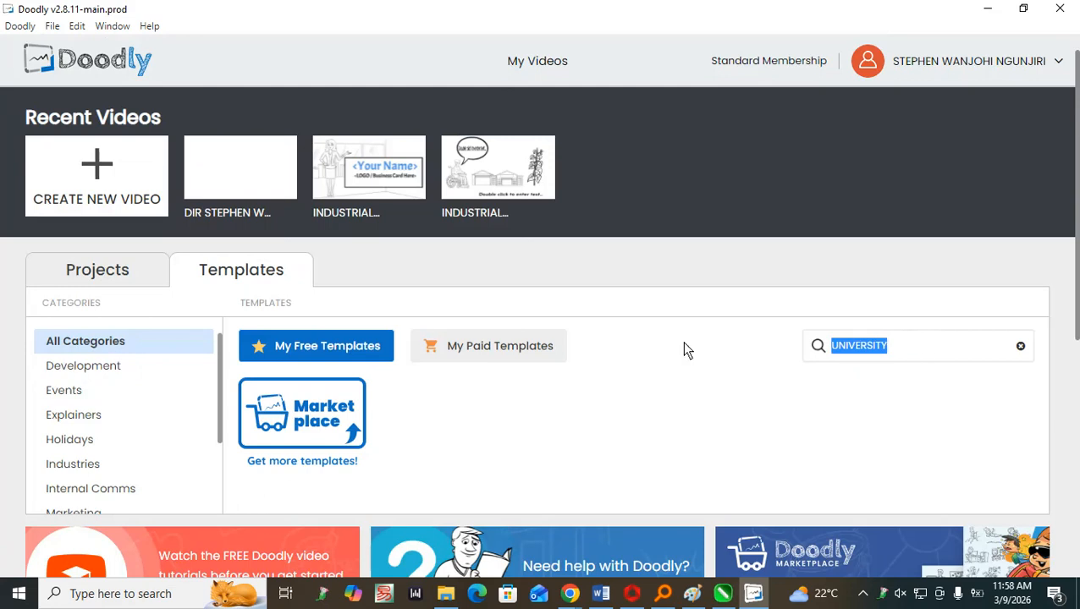
{"action": "type", "text": "SCH"}
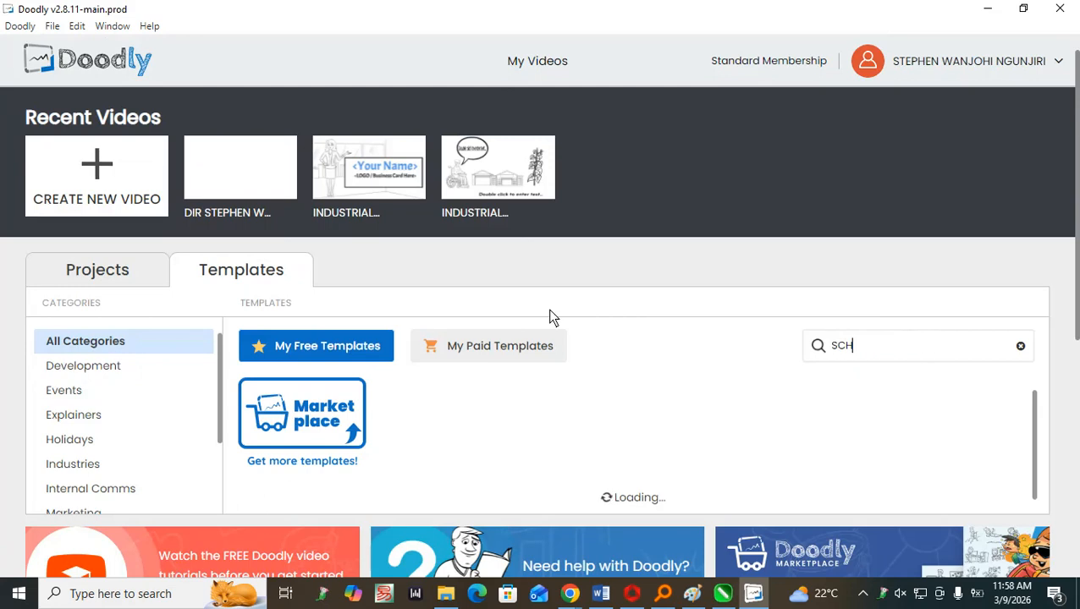
{"action": "type", "text": "OOL"}
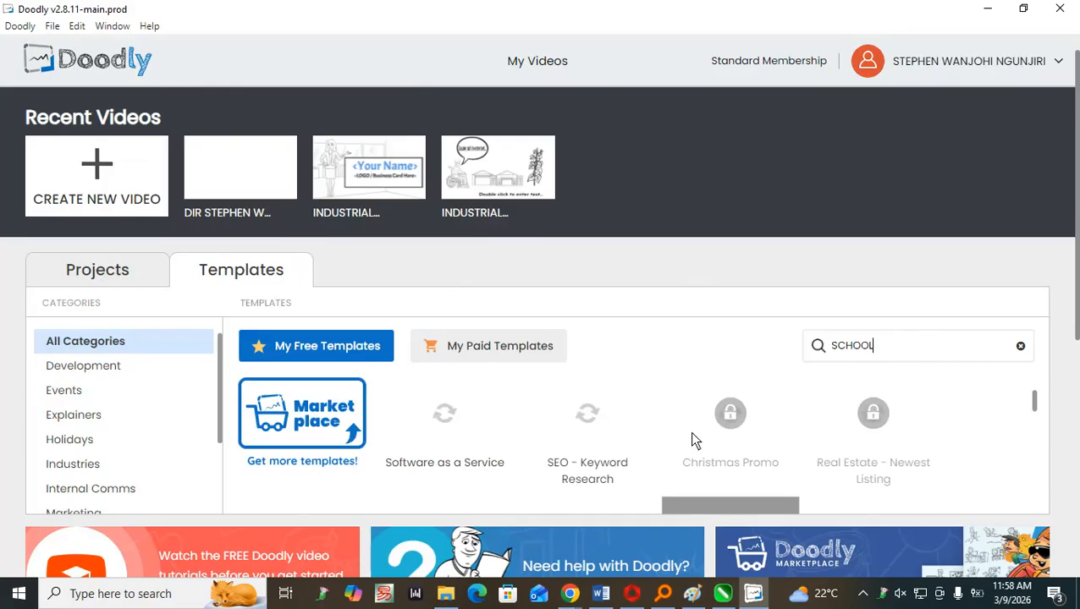
{"action": "scroll", "coordinate": [693, 439], "scroll_direction": "down", "scroll_amount": 1}
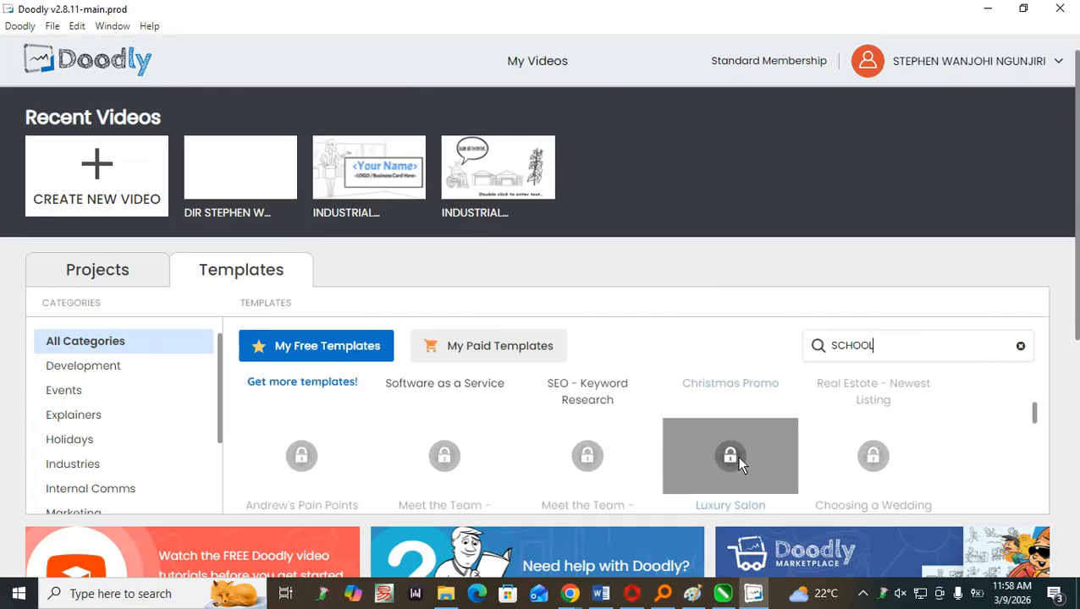
{"action": "scroll", "coordinate": [731, 457], "scroll_direction": "up", "scroll_amount": 1}
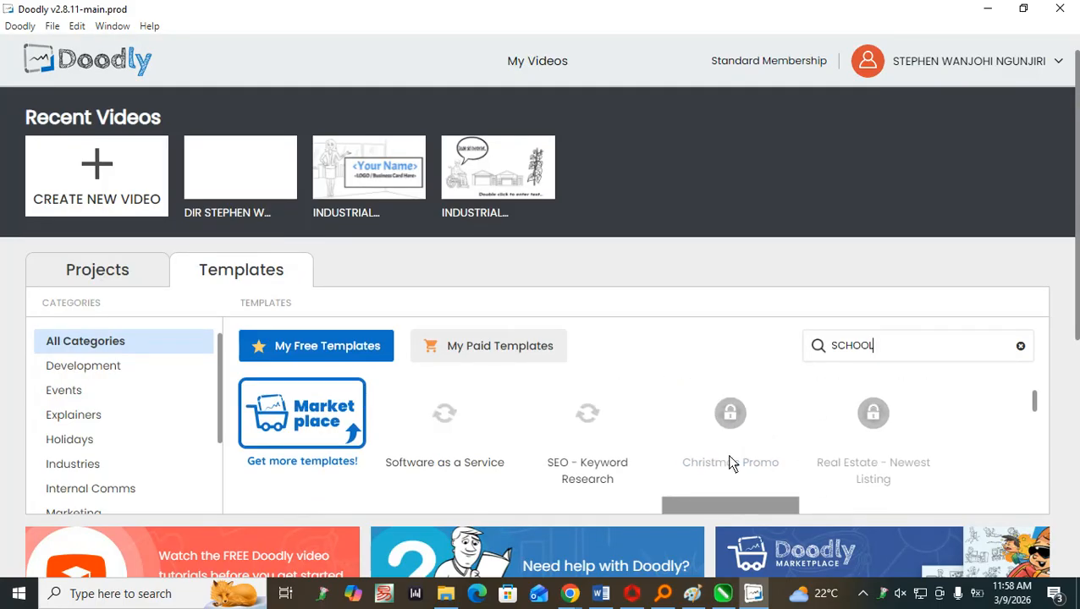
{"action": "scroll", "coordinate": [723, 450], "scroll_direction": "down", "scroll_amount": 7}
{"action": "scroll", "coordinate": [718, 444], "scroll_direction": "down", "scroll_amount": 1}
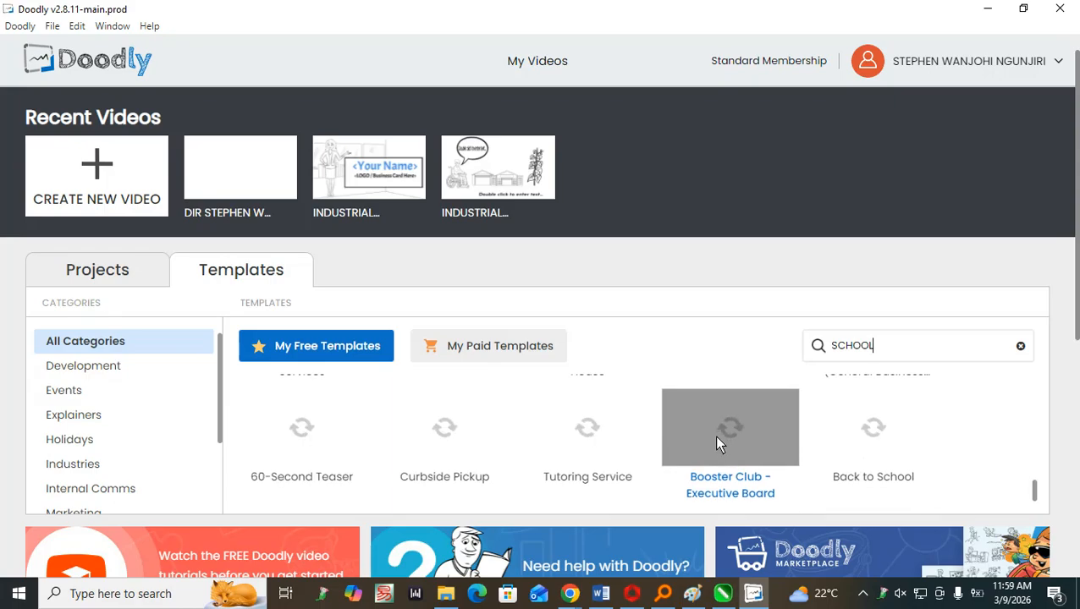
Filter the free templates to the Training category and look over the Training Invite and Upcoming Webinar templates.
{"action": "scroll", "coordinate": [23, 440], "scroll_direction": "down", "scroll_amount": 2}
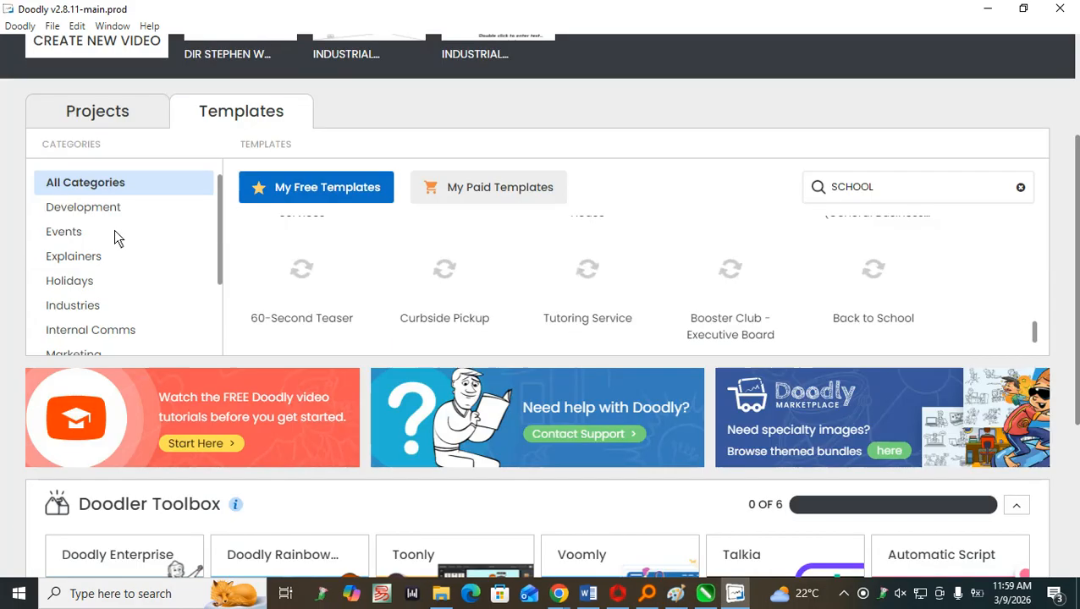
{"action": "scroll", "coordinate": [101, 246], "scroll_direction": "down", "scroll_amount": 1}
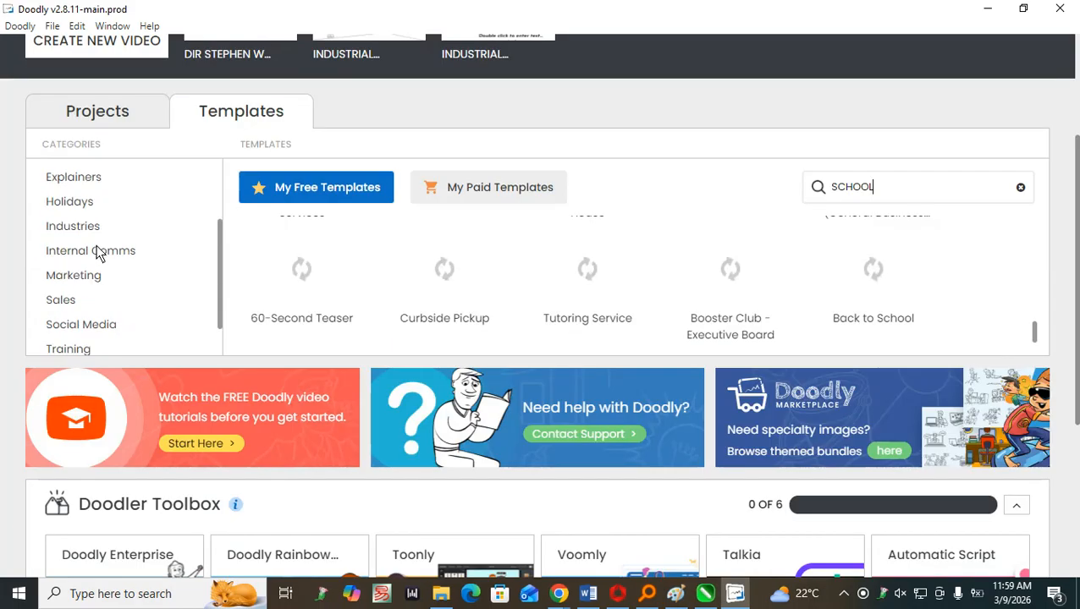
{"action": "left_click", "coordinate": [72, 342]}
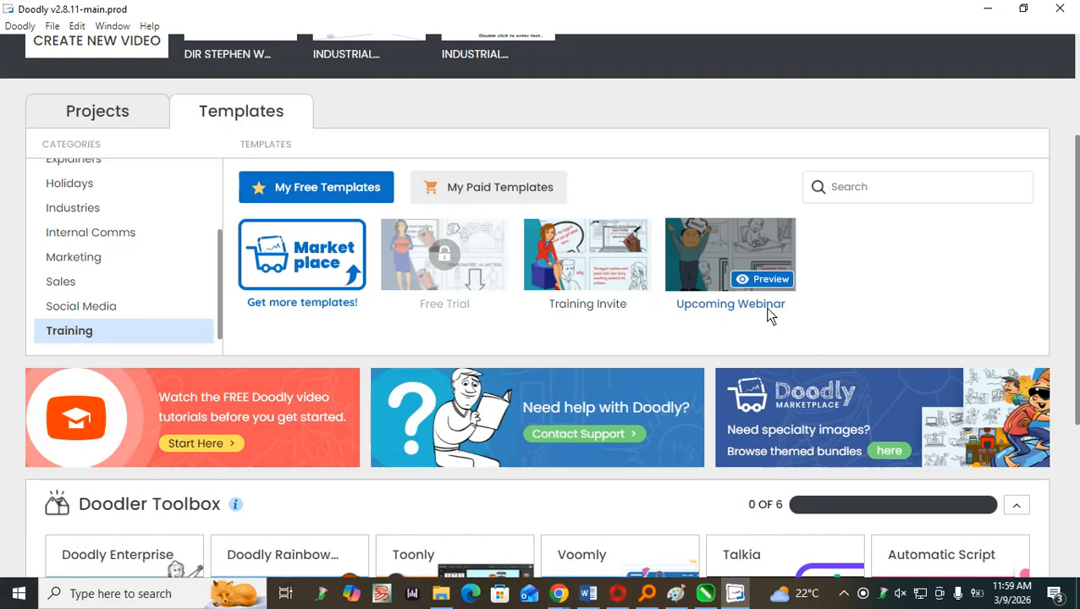
{"action": "mouse_move", "coordinate": [557, 285]}
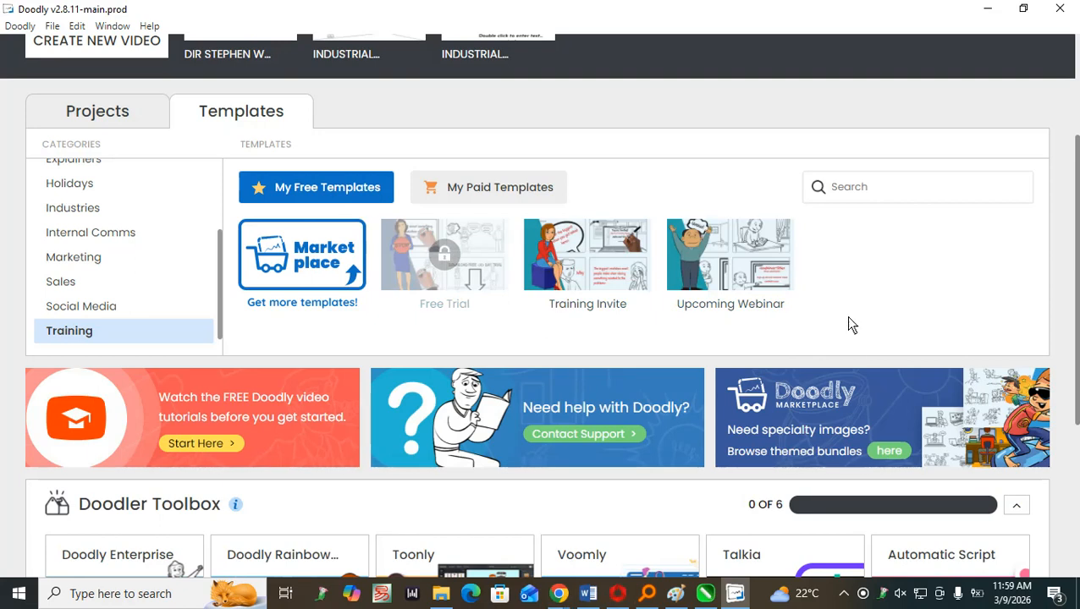
Create a new video from the Upcoming Webinar template, entering the person's full name as its title.
{"action": "left_click", "coordinate": [704, 271]}
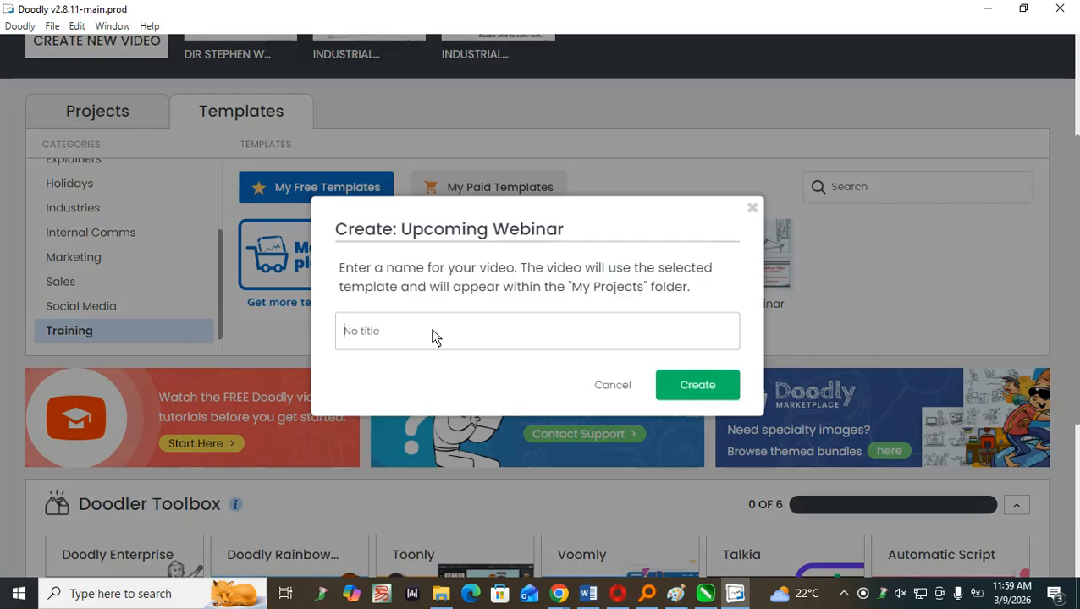
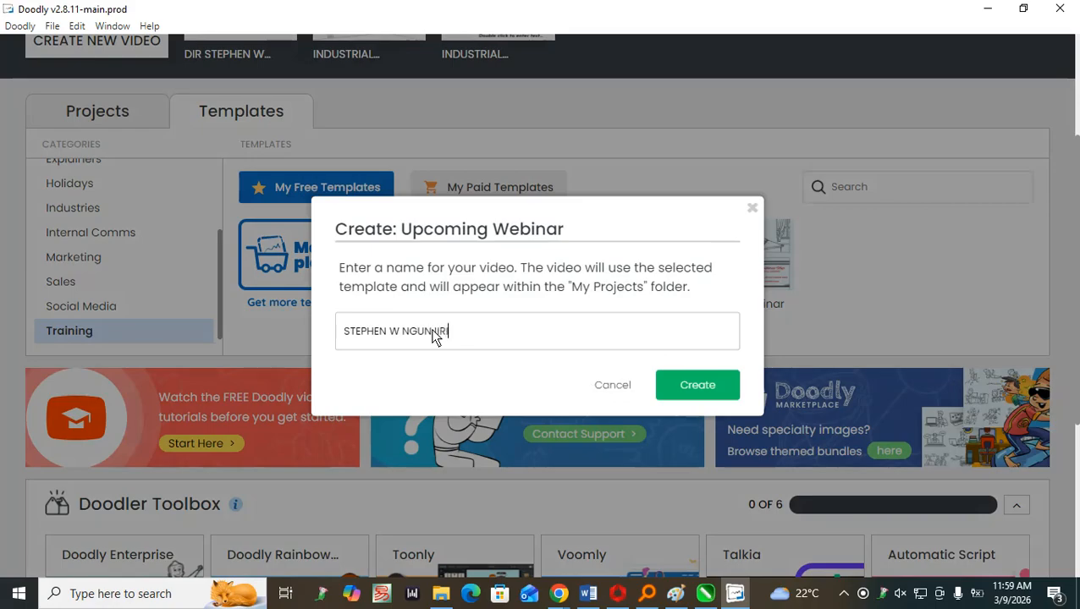
{"action": "left_click", "coordinate": [702, 391]}
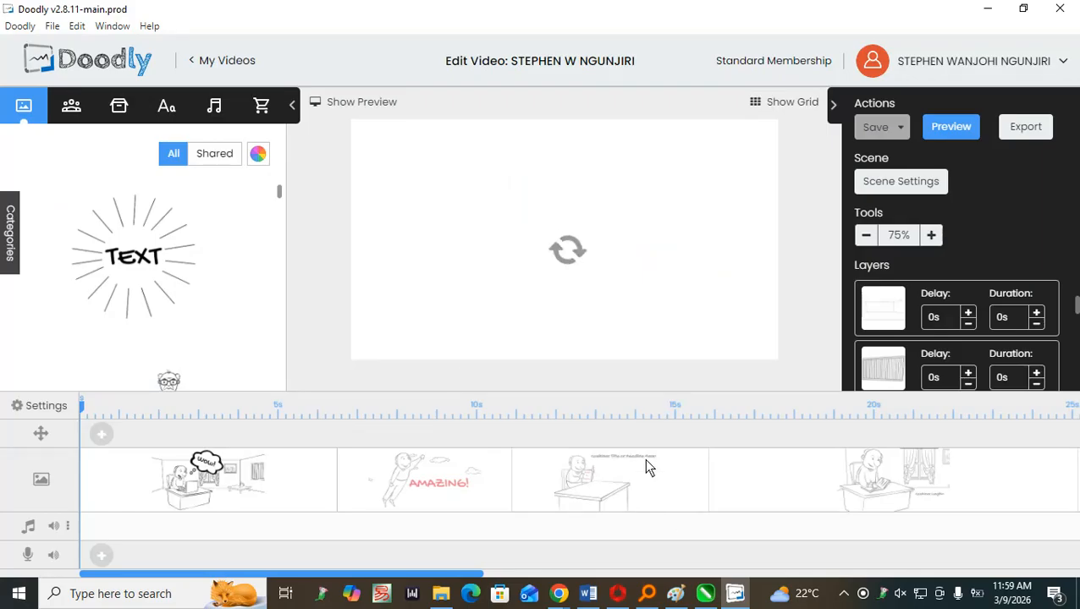
Look over the new video's scenes and asset library, play its preview, and close the preview partway through.
{"action": "left_click_drag", "start_coordinate": [477, 576], "coordinate": [403, 567]}
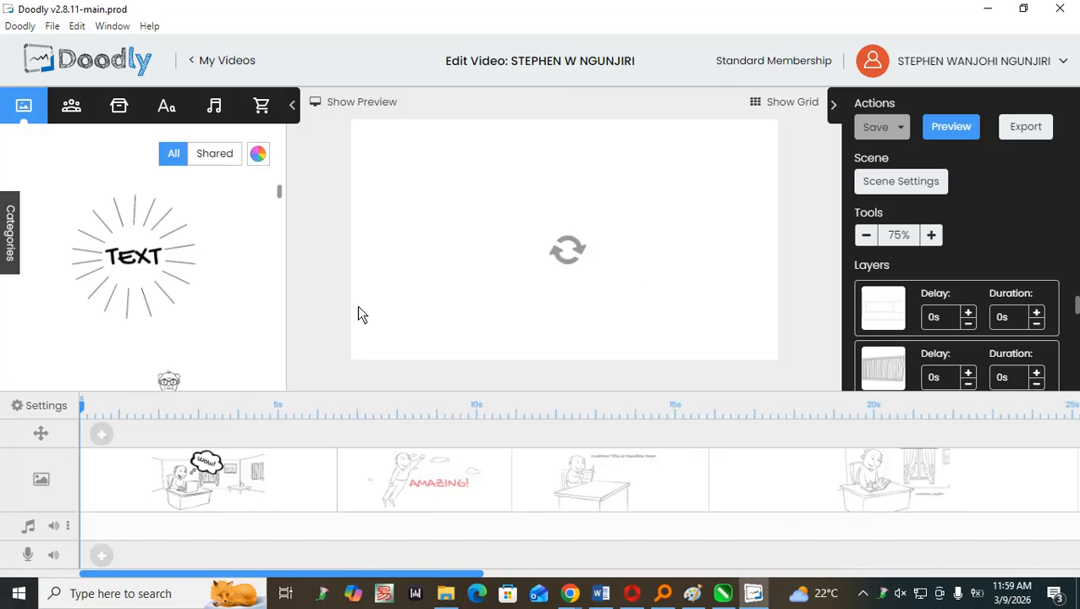
{"action": "scroll", "coordinate": [200, 303], "scroll_direction": "down", "scroll_amount": 5}
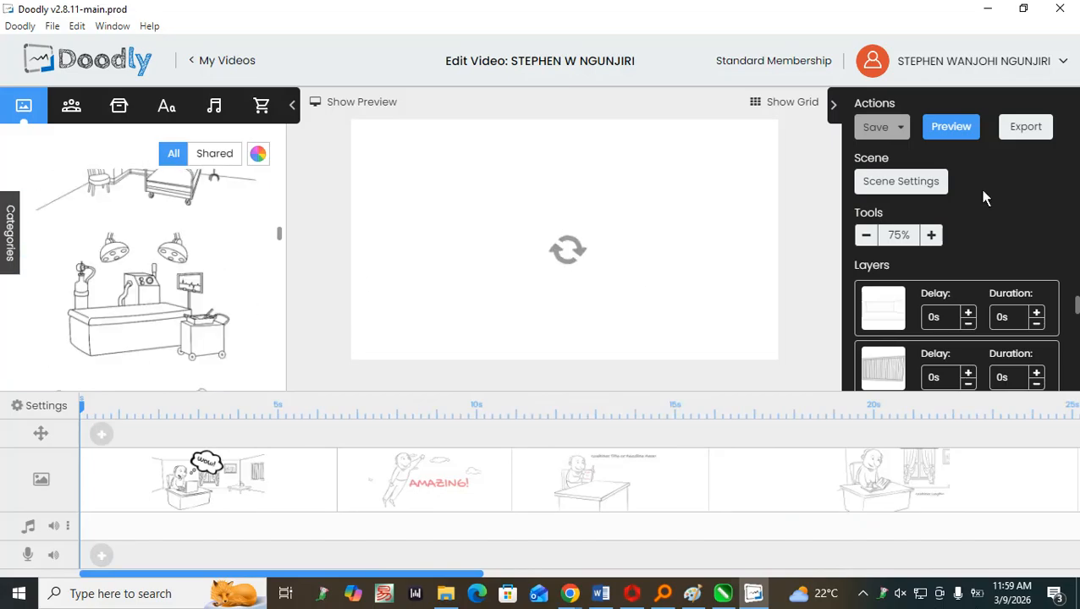
{"action": "left_click", "coordinate": [948, 128]}
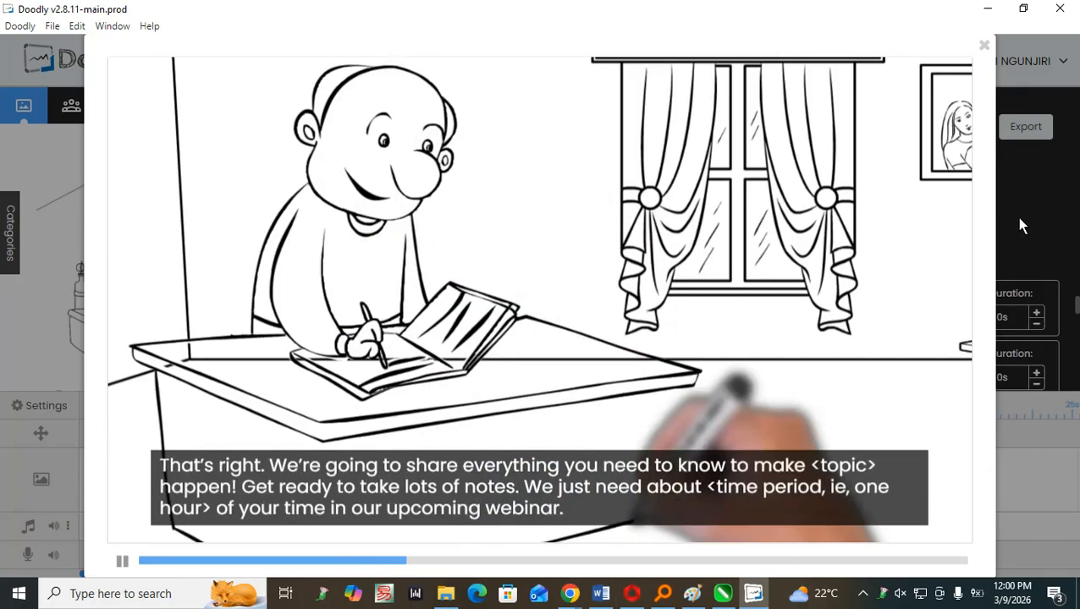
{"action": "left_click", "coordinate": [1016, 221]}
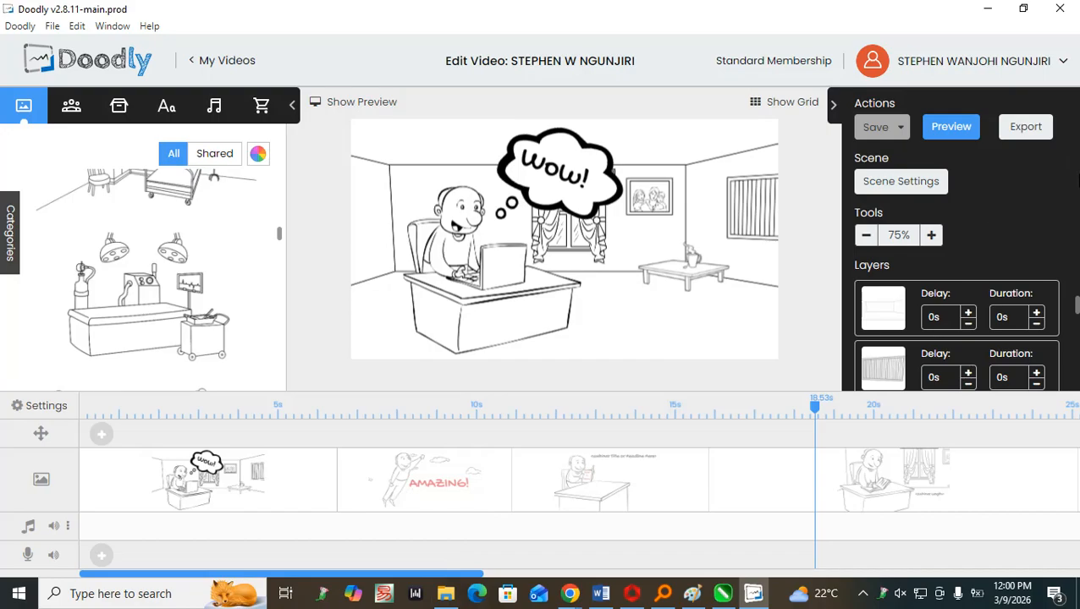
Start exporting the video as a 720p MP4 with the Desktop as its destination, and cancel the rendering.
{"action": "left_click", "coordinate": [1036, 134]}
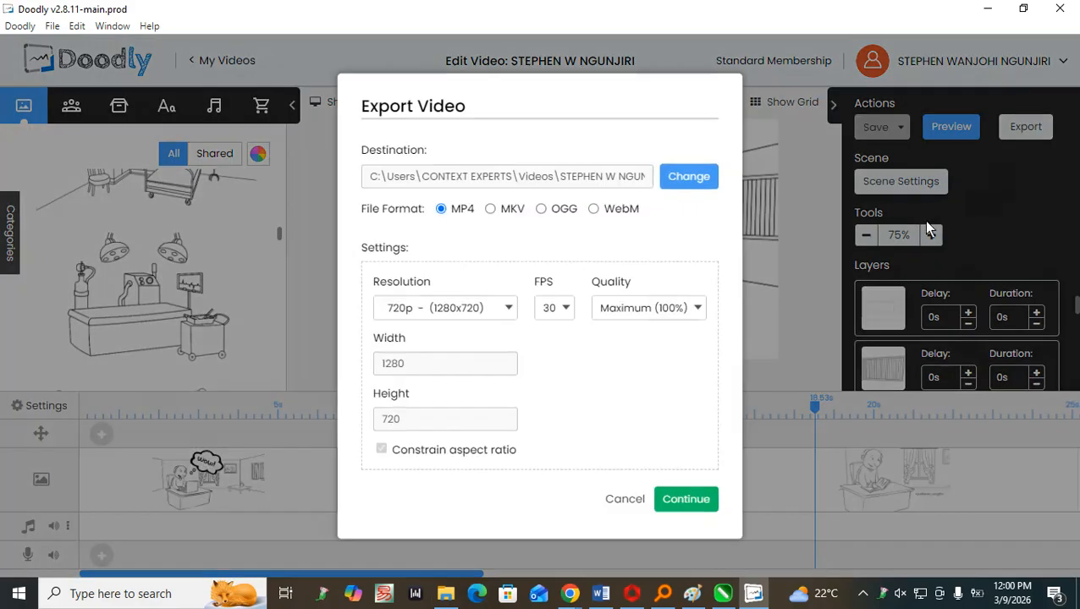
{"action": "left_click", "coordinate": [689, 180]}
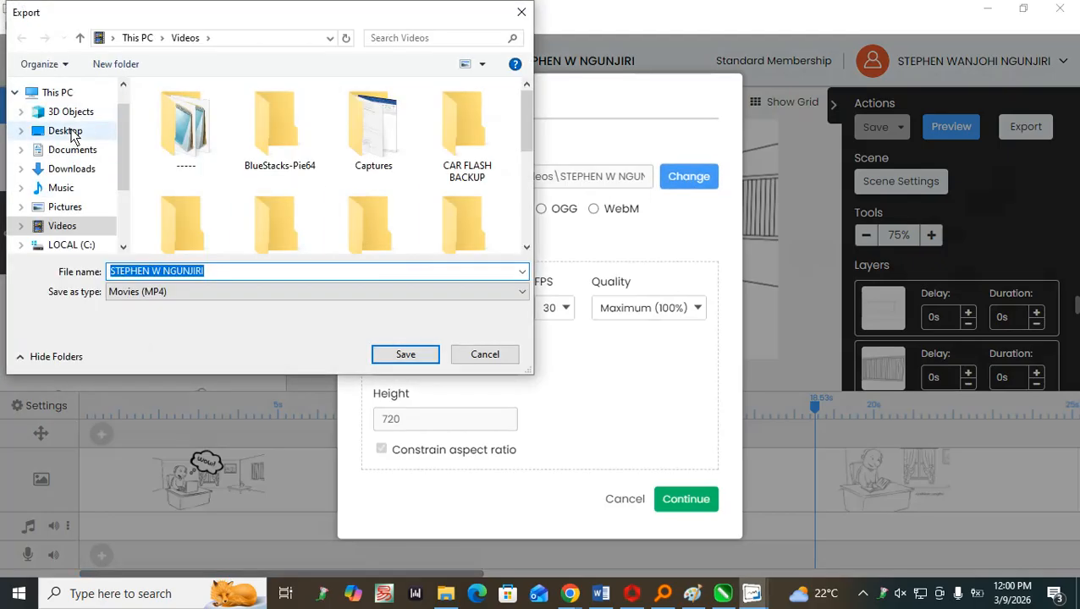
{"action": "left_click", "coordinate": [72, 133]}
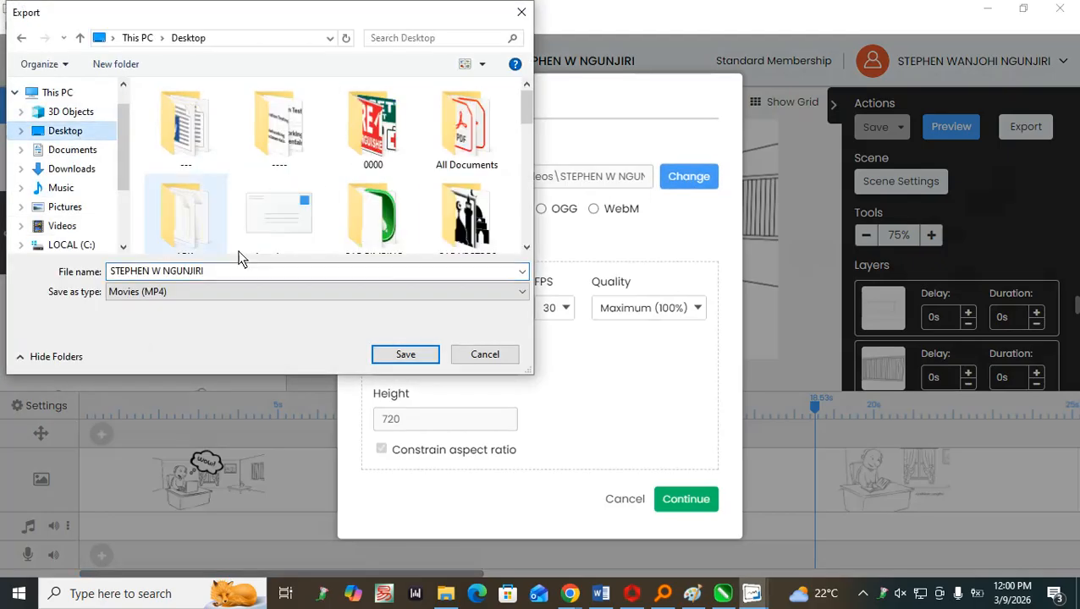
{"action": "left_click", "coordinate": [429, 360]}
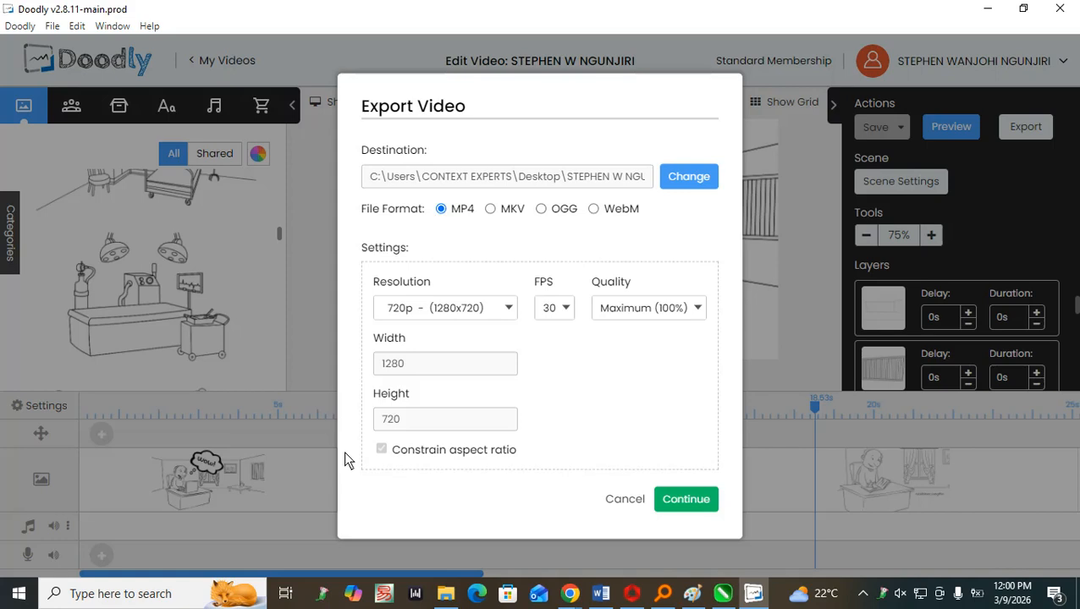
{"action": "left_click", "coordinate": [702, 485]}
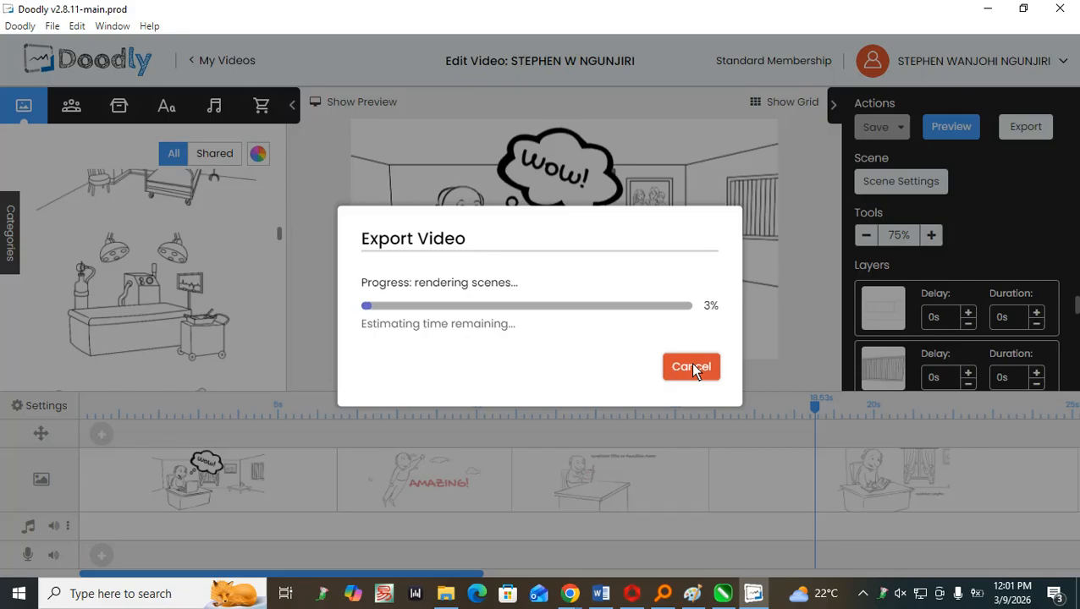
{"action": "left_click", "coordinate": [691, 369]}
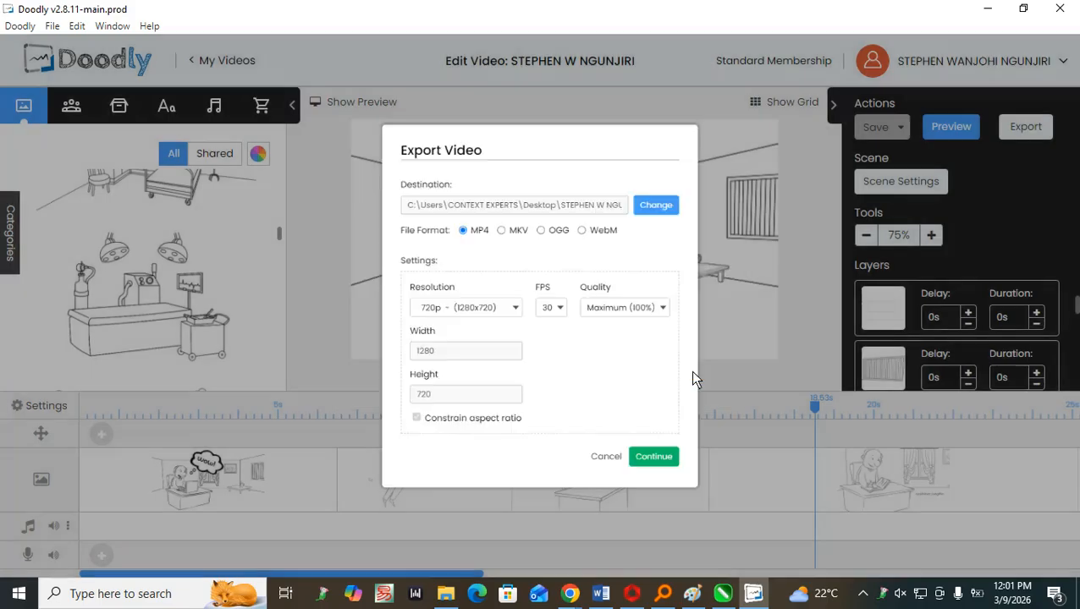